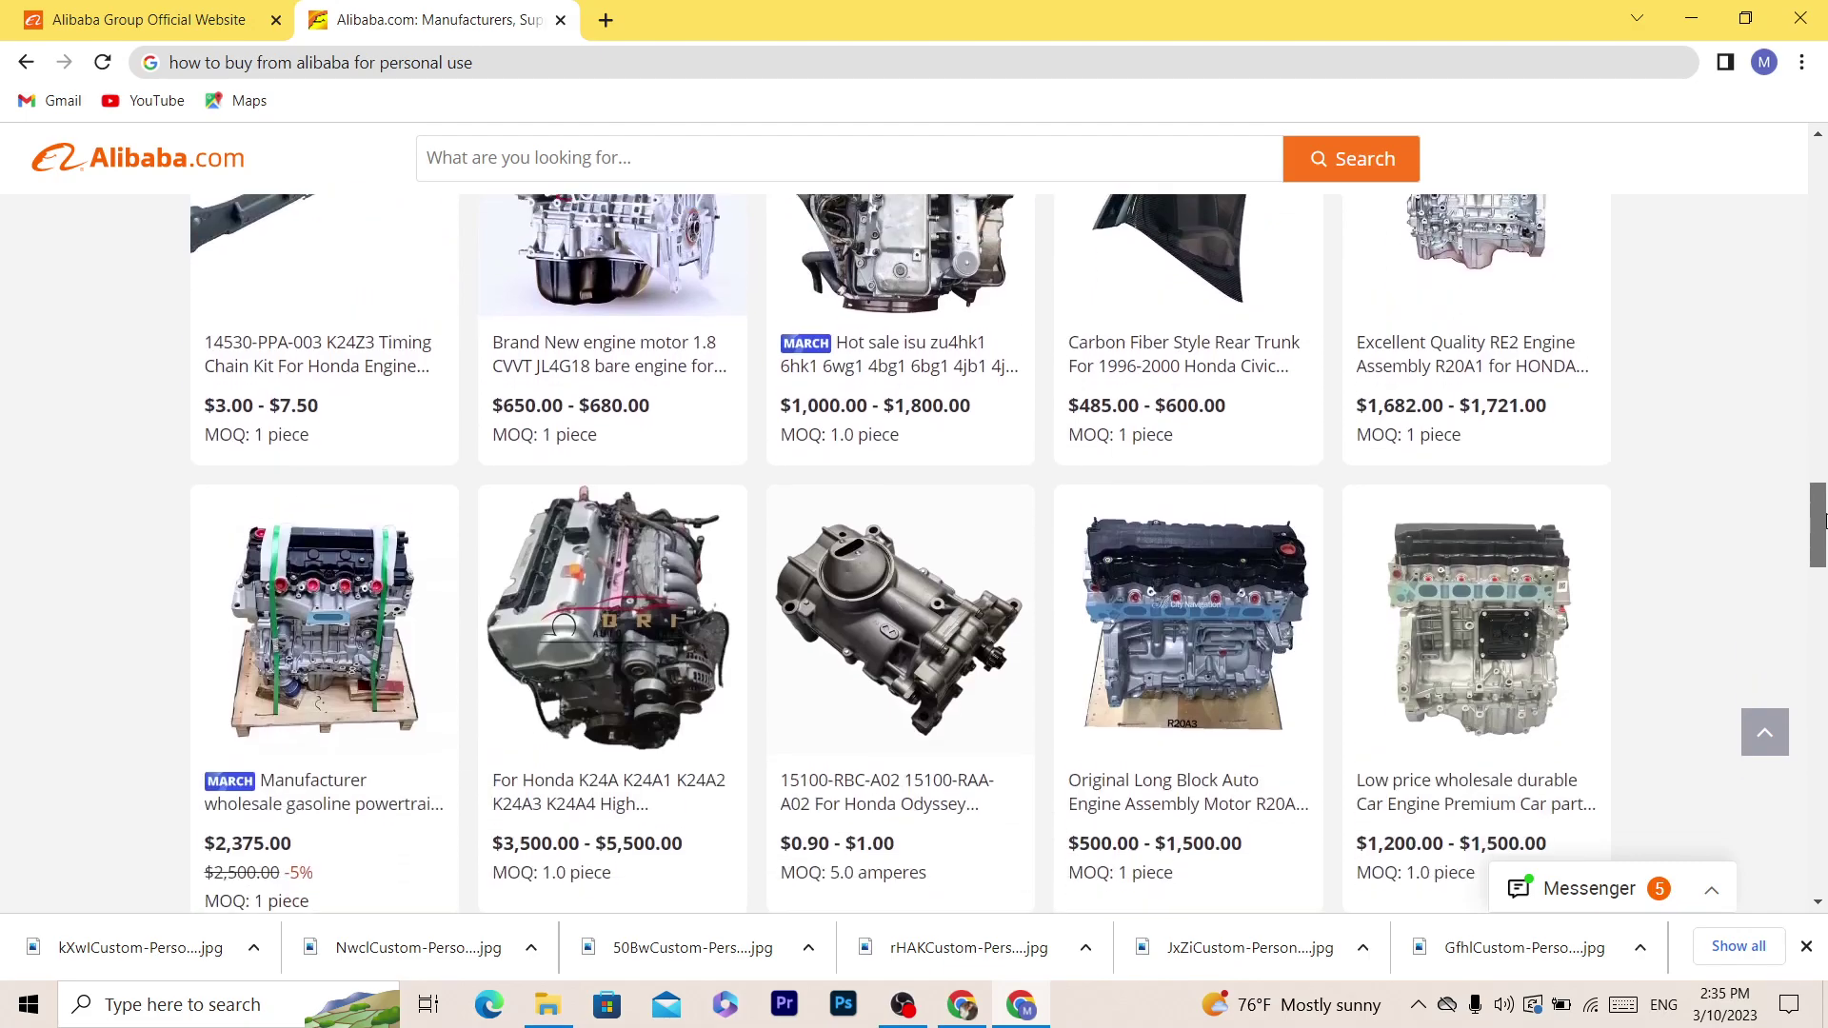
Search the site for the recent query GAMING DESK and open the lying-down game desk listing.
click(1824, 272)
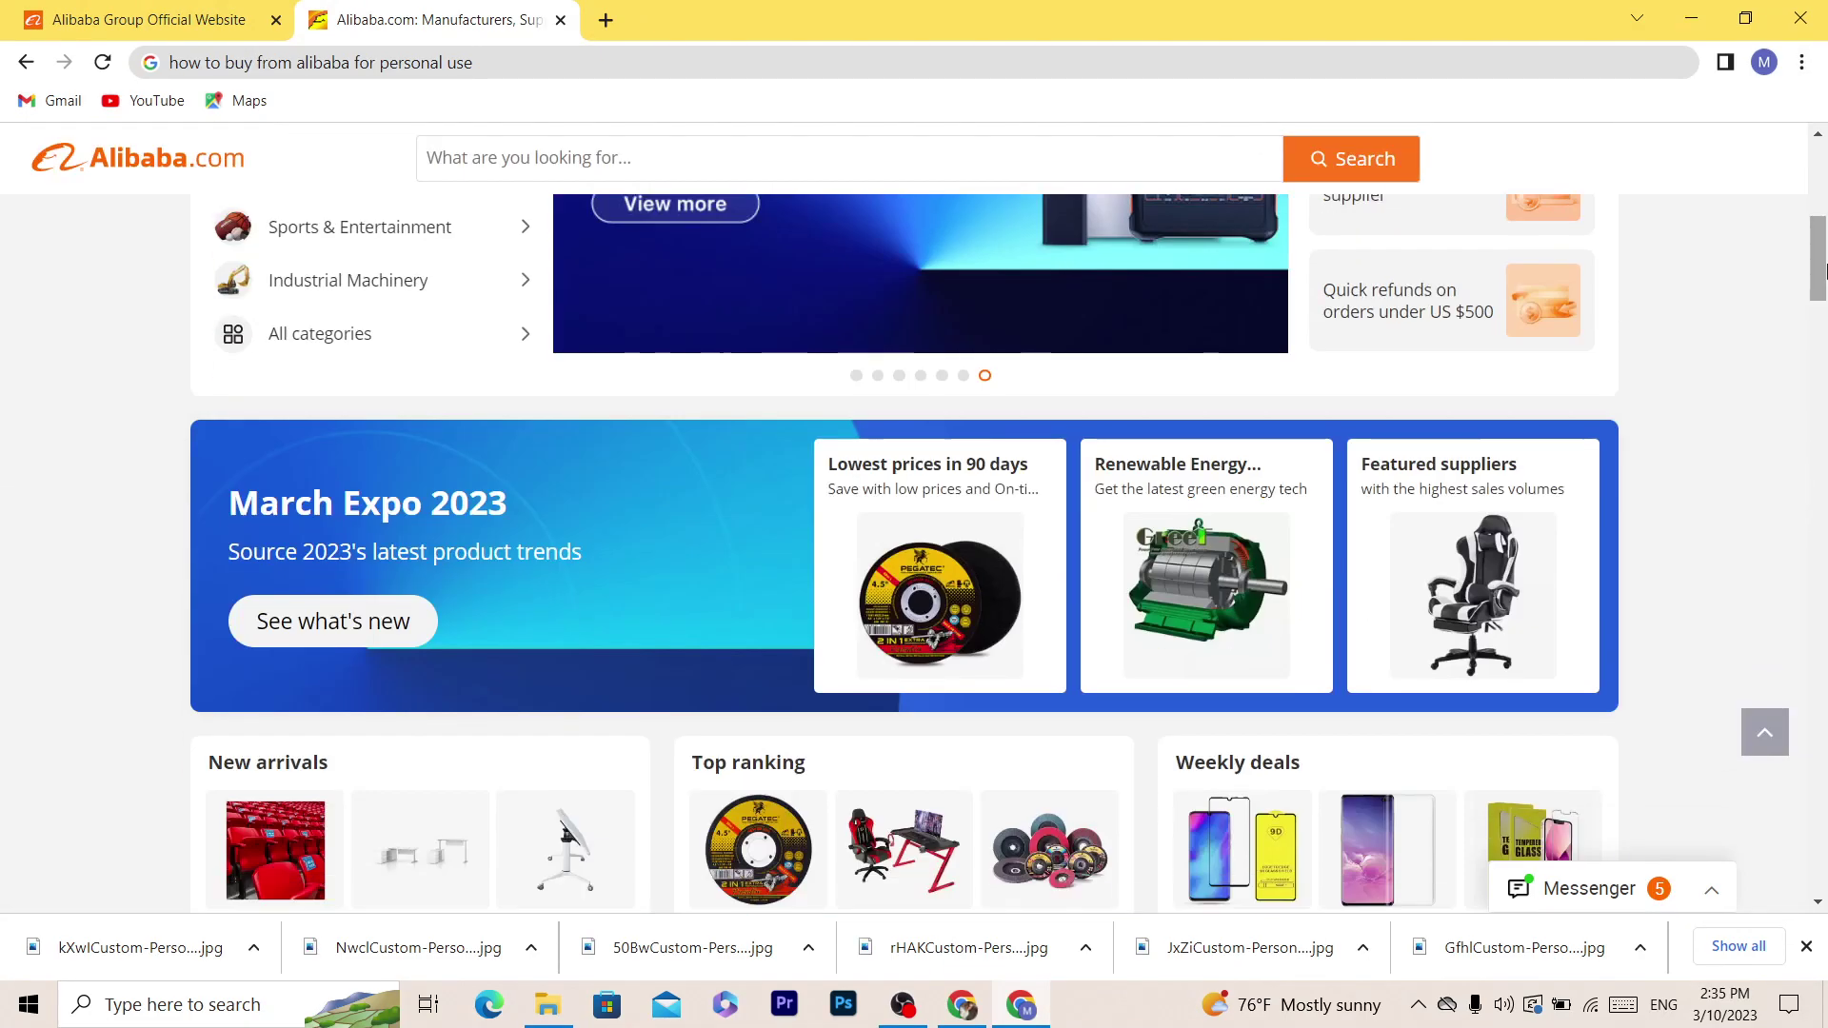
click(529, 160)
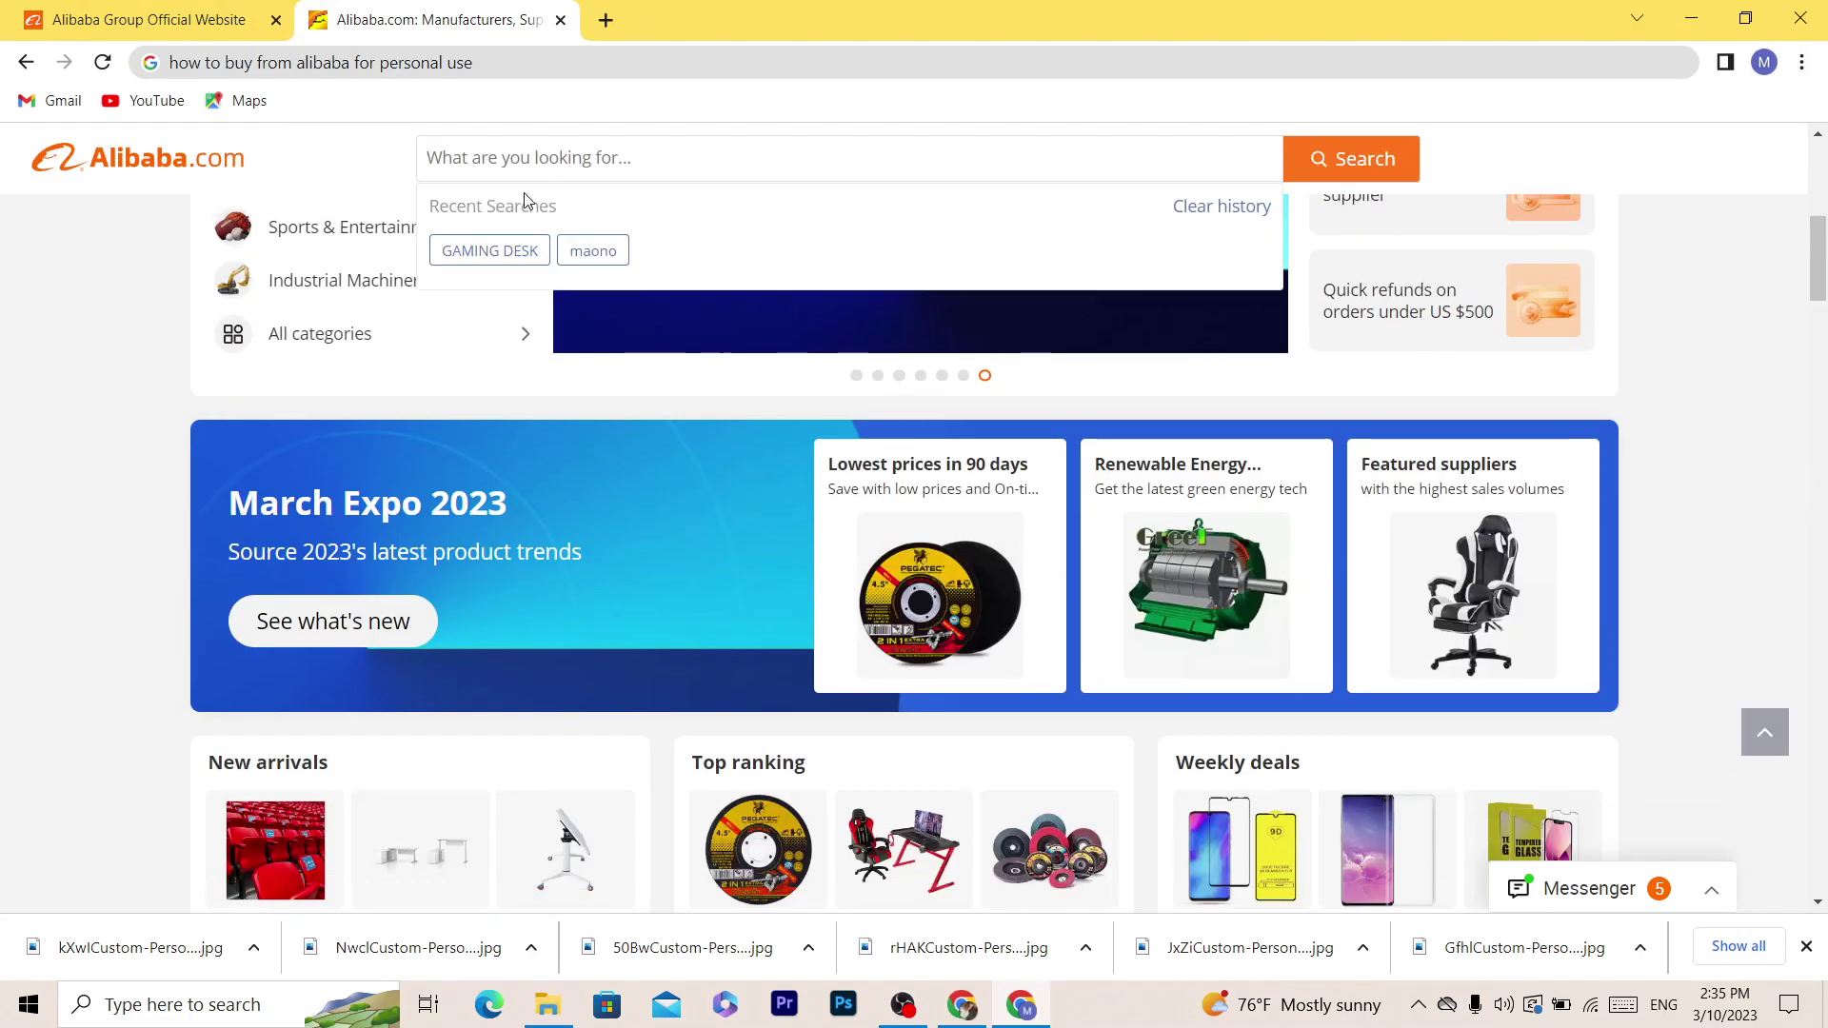
click(489, 250)
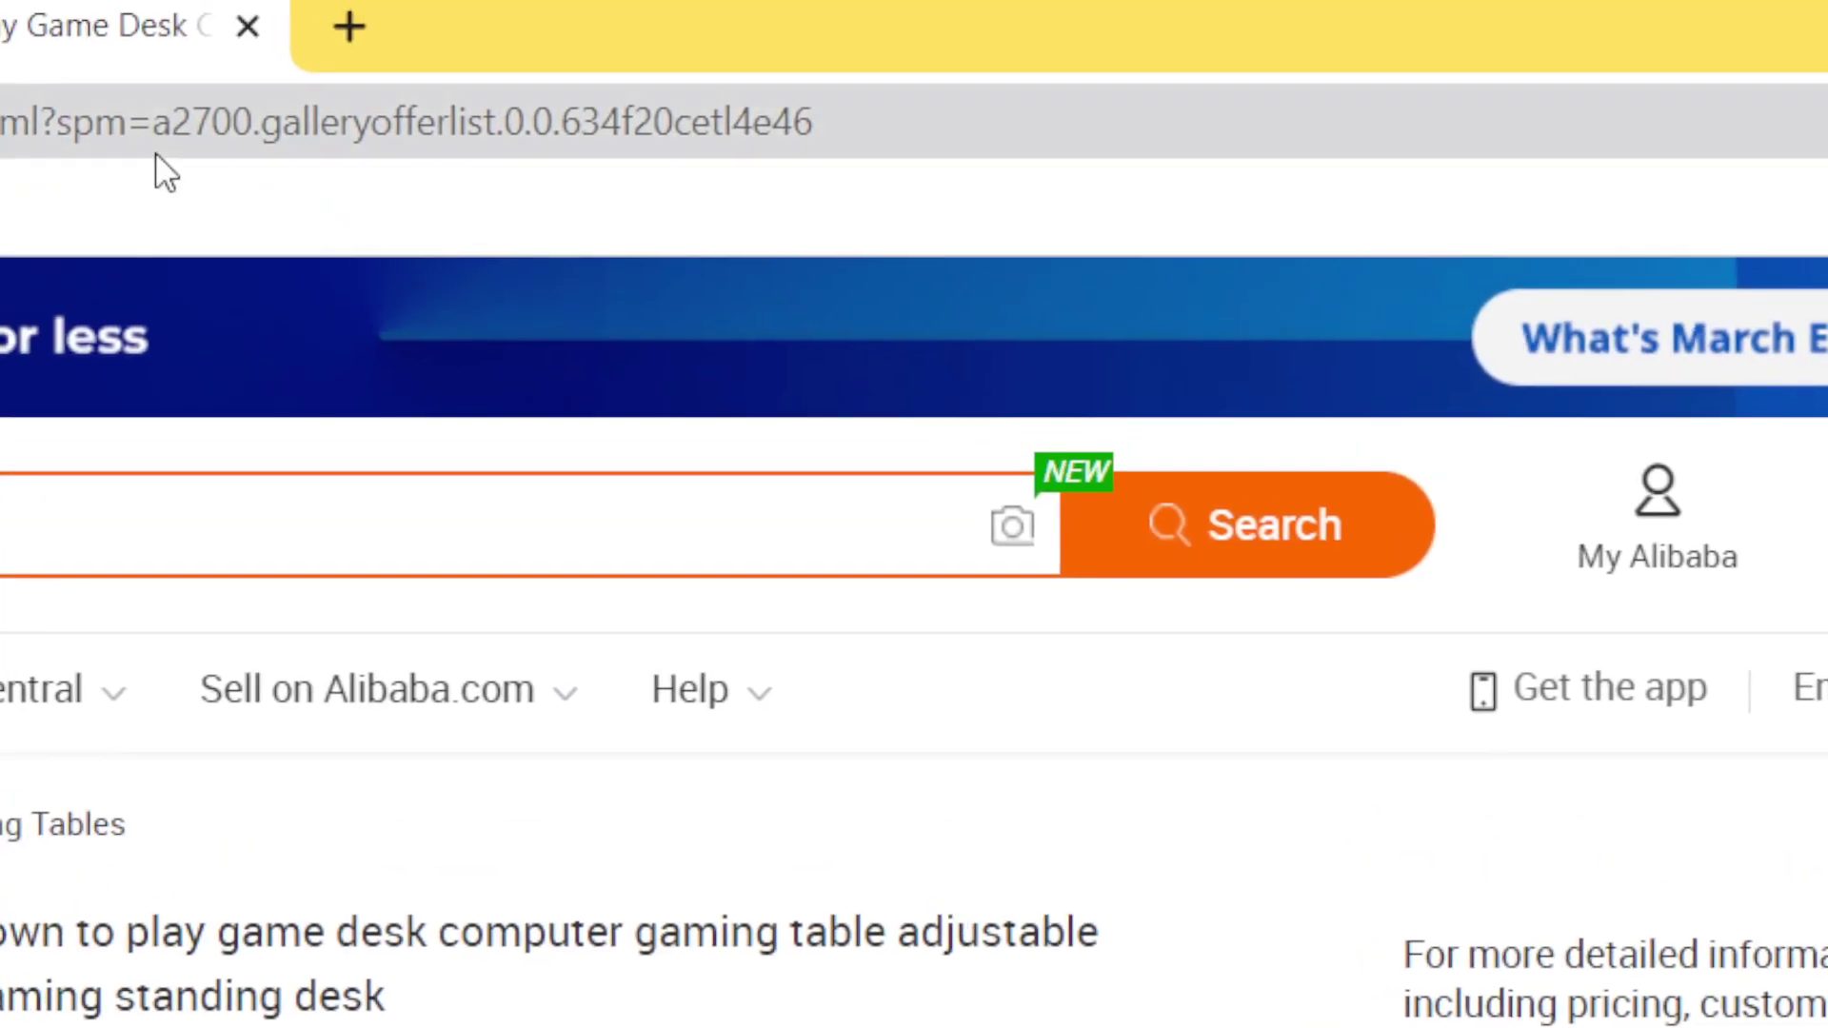
Review the lying-down game desk listing and highlight the note about contacting the supplier for pricing, customization and shipping.
click(158, 142)
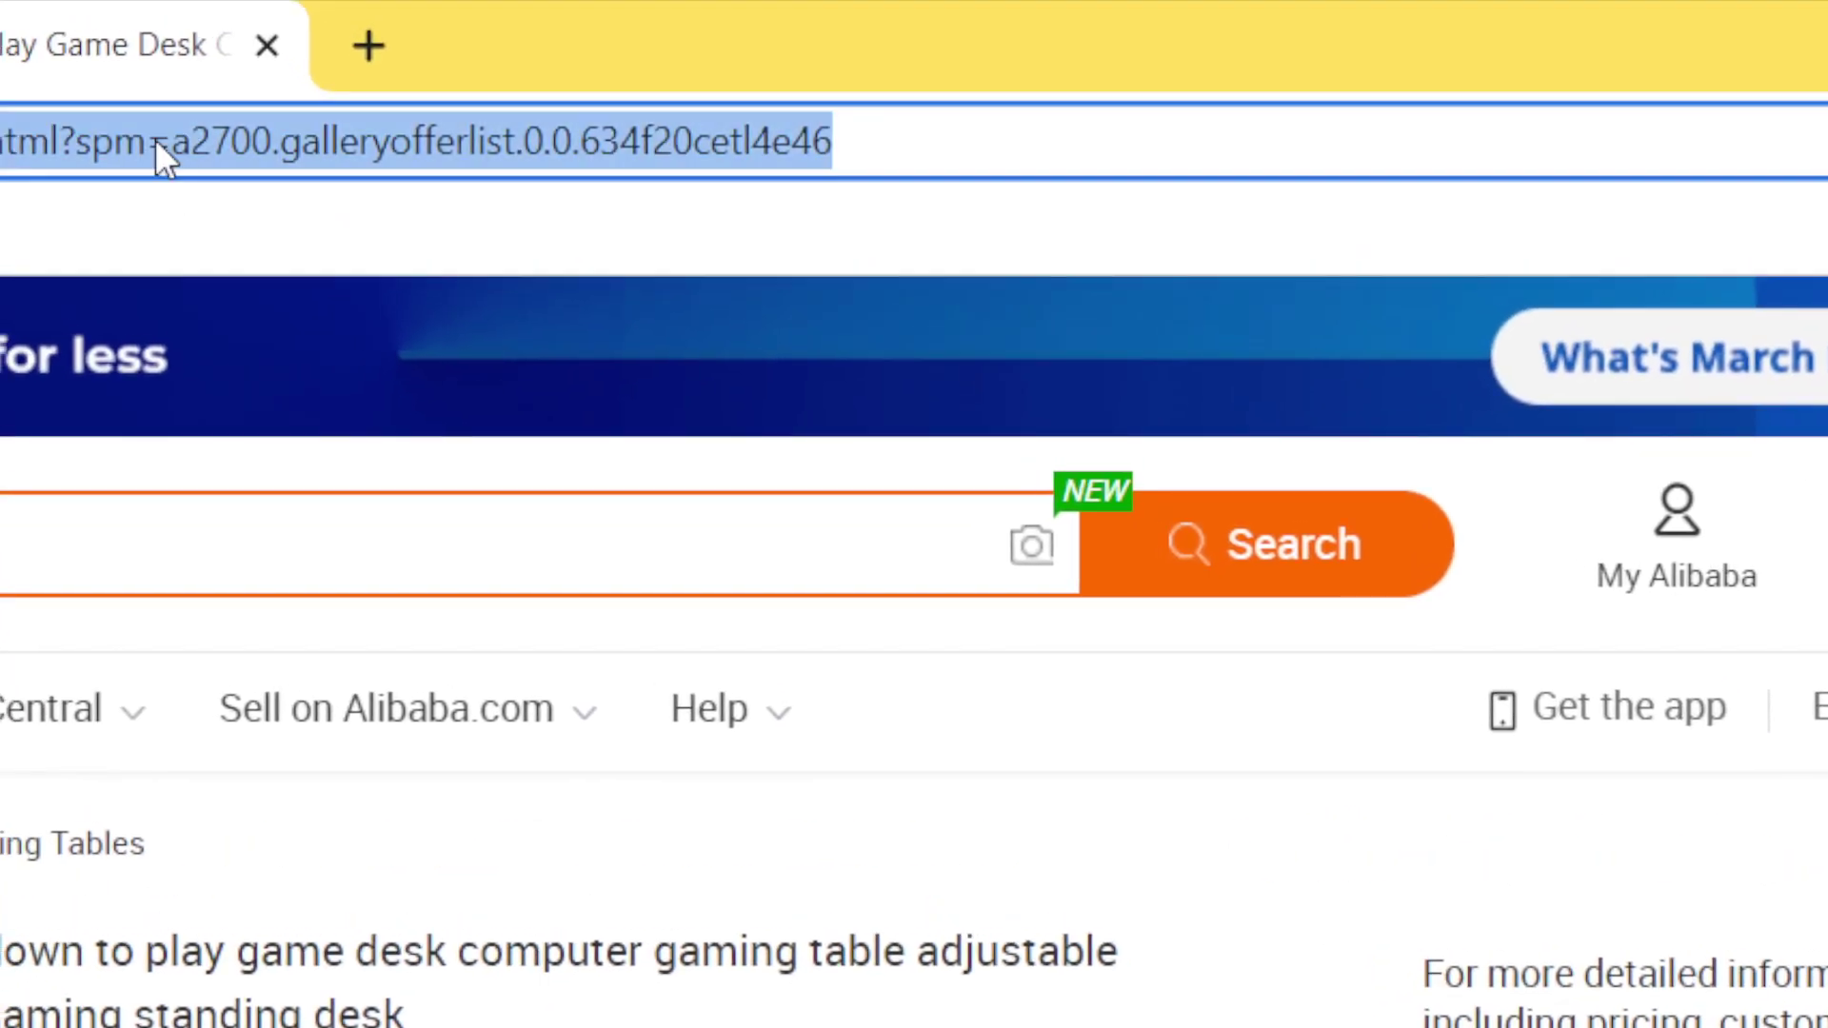
click(992, 143)
triple_click(1246, 119)
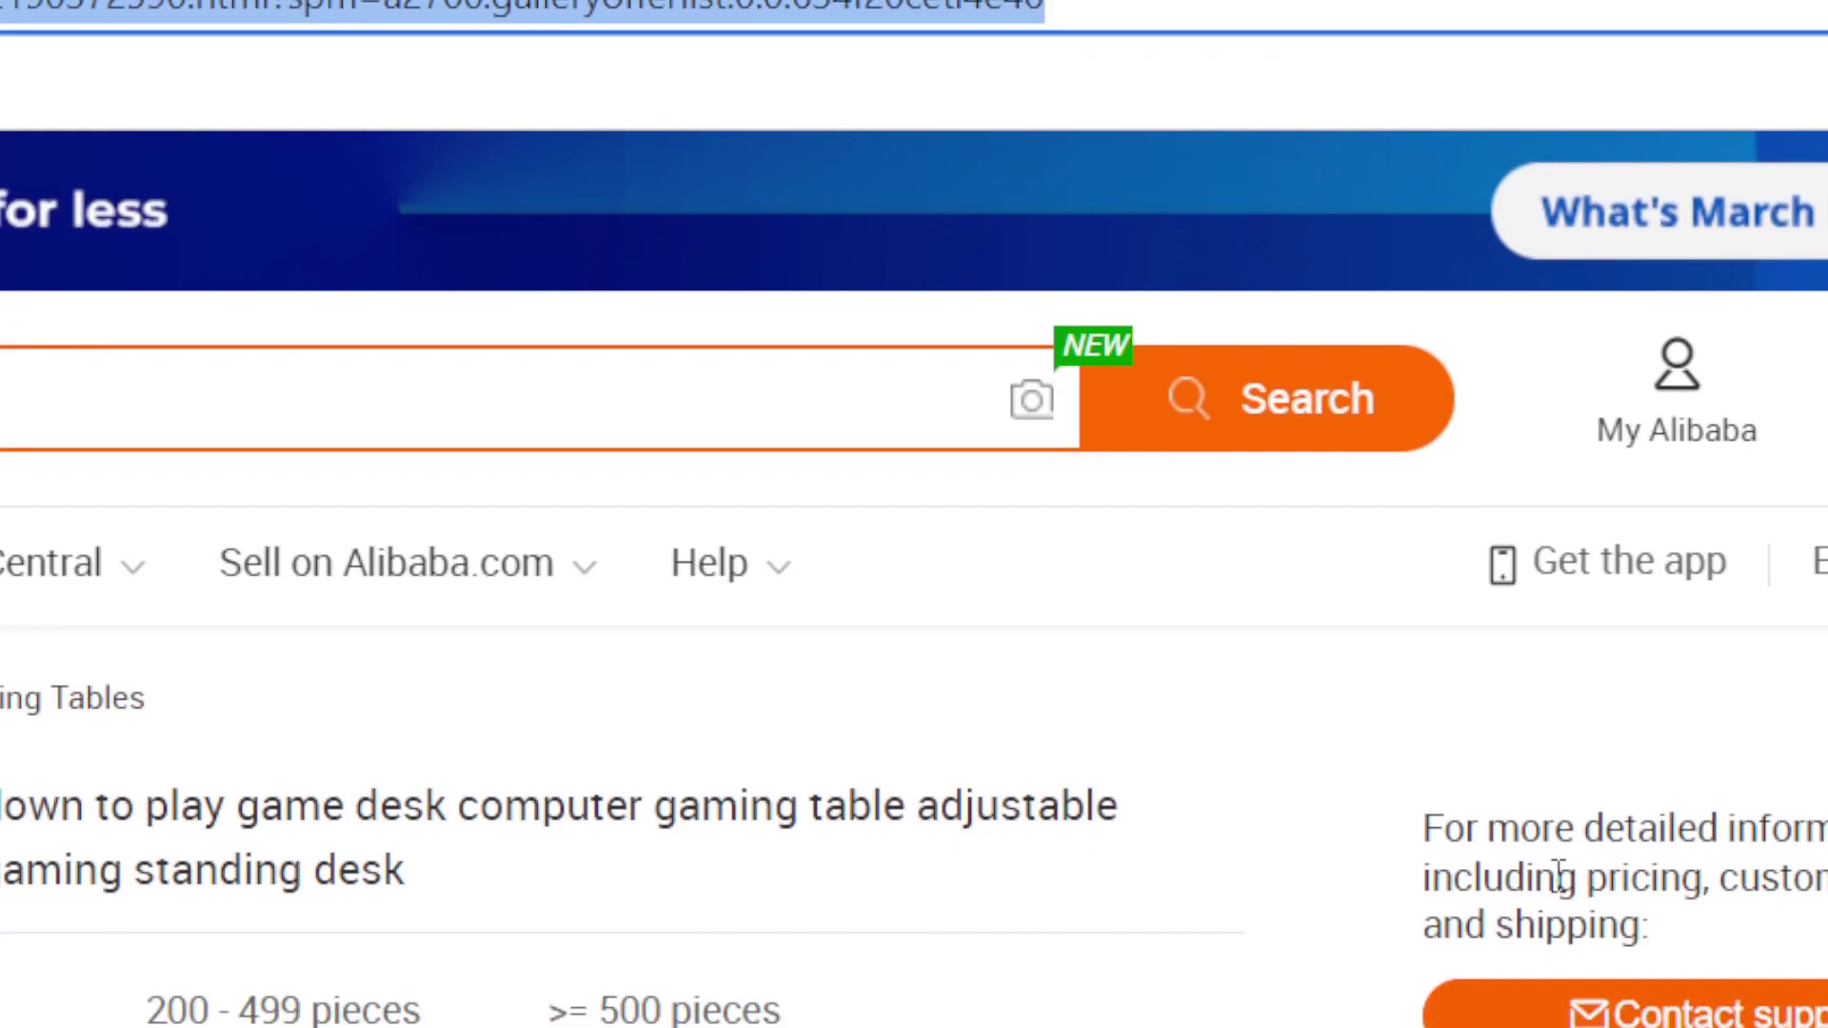
triple_click(1559, 876)
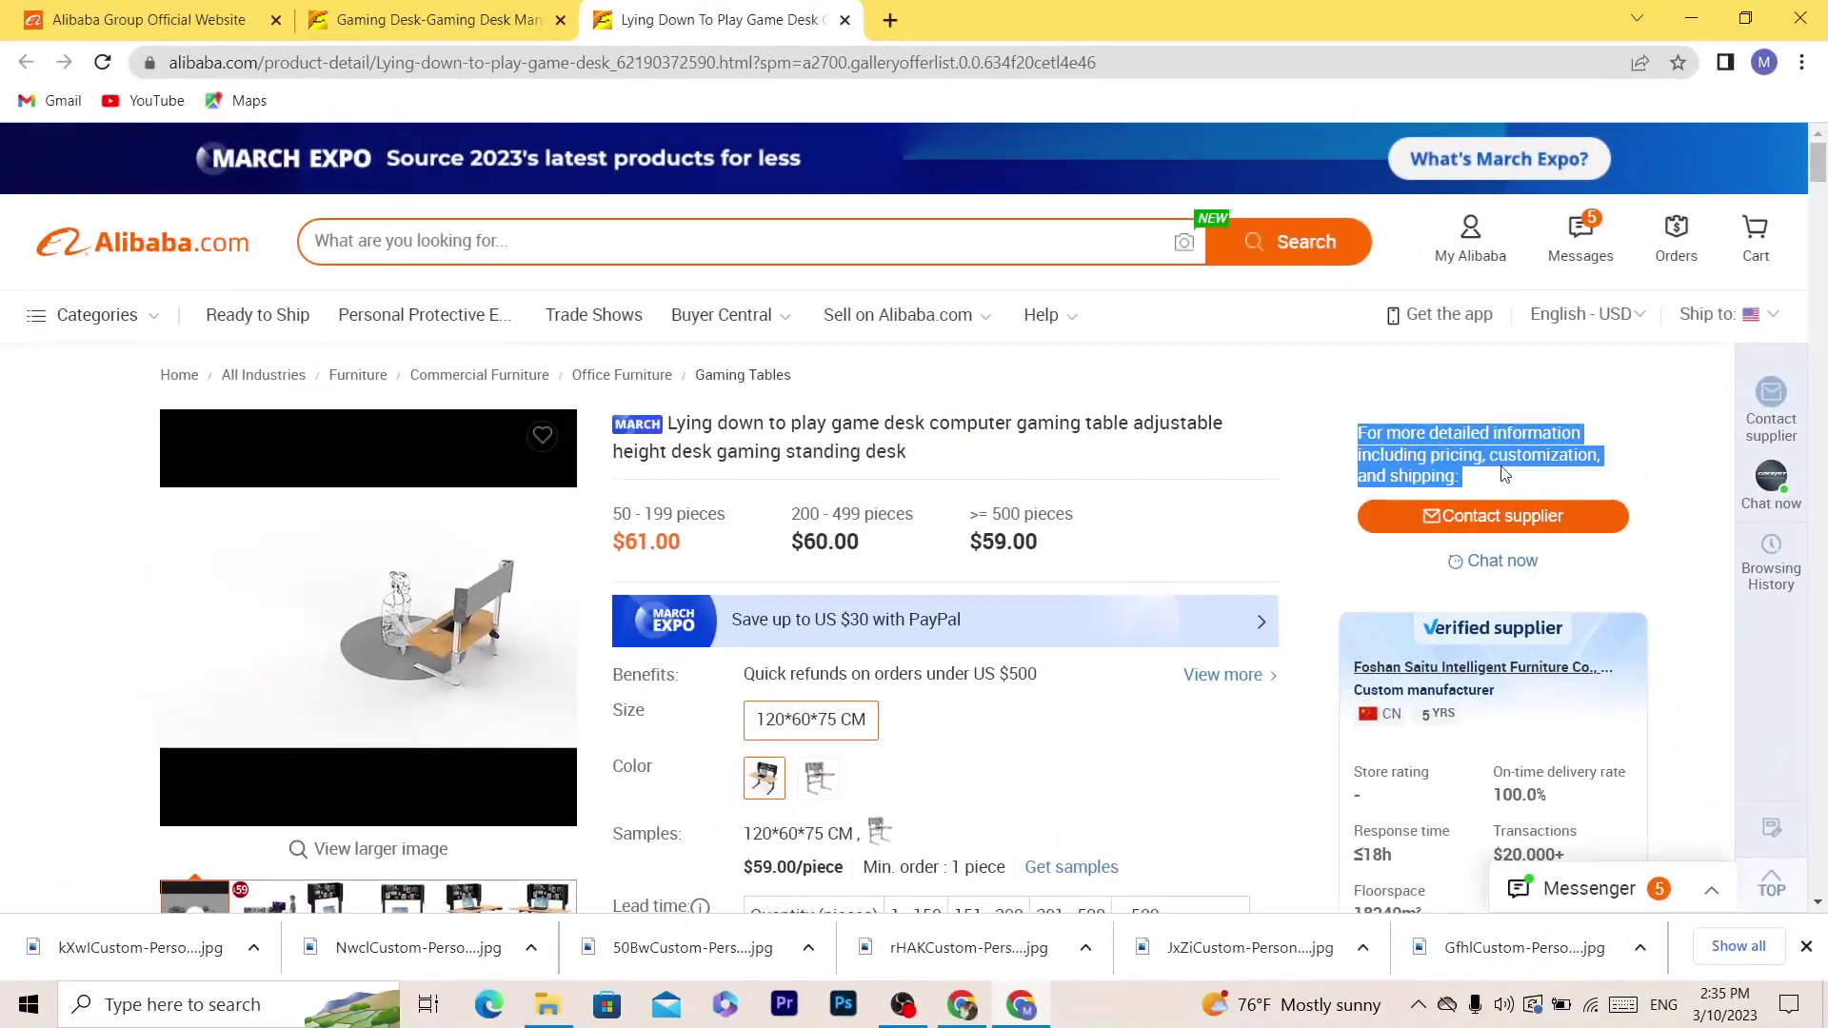
Return to the gaming desk search results and filter them to Ready to Ship products.
click(396, 6)
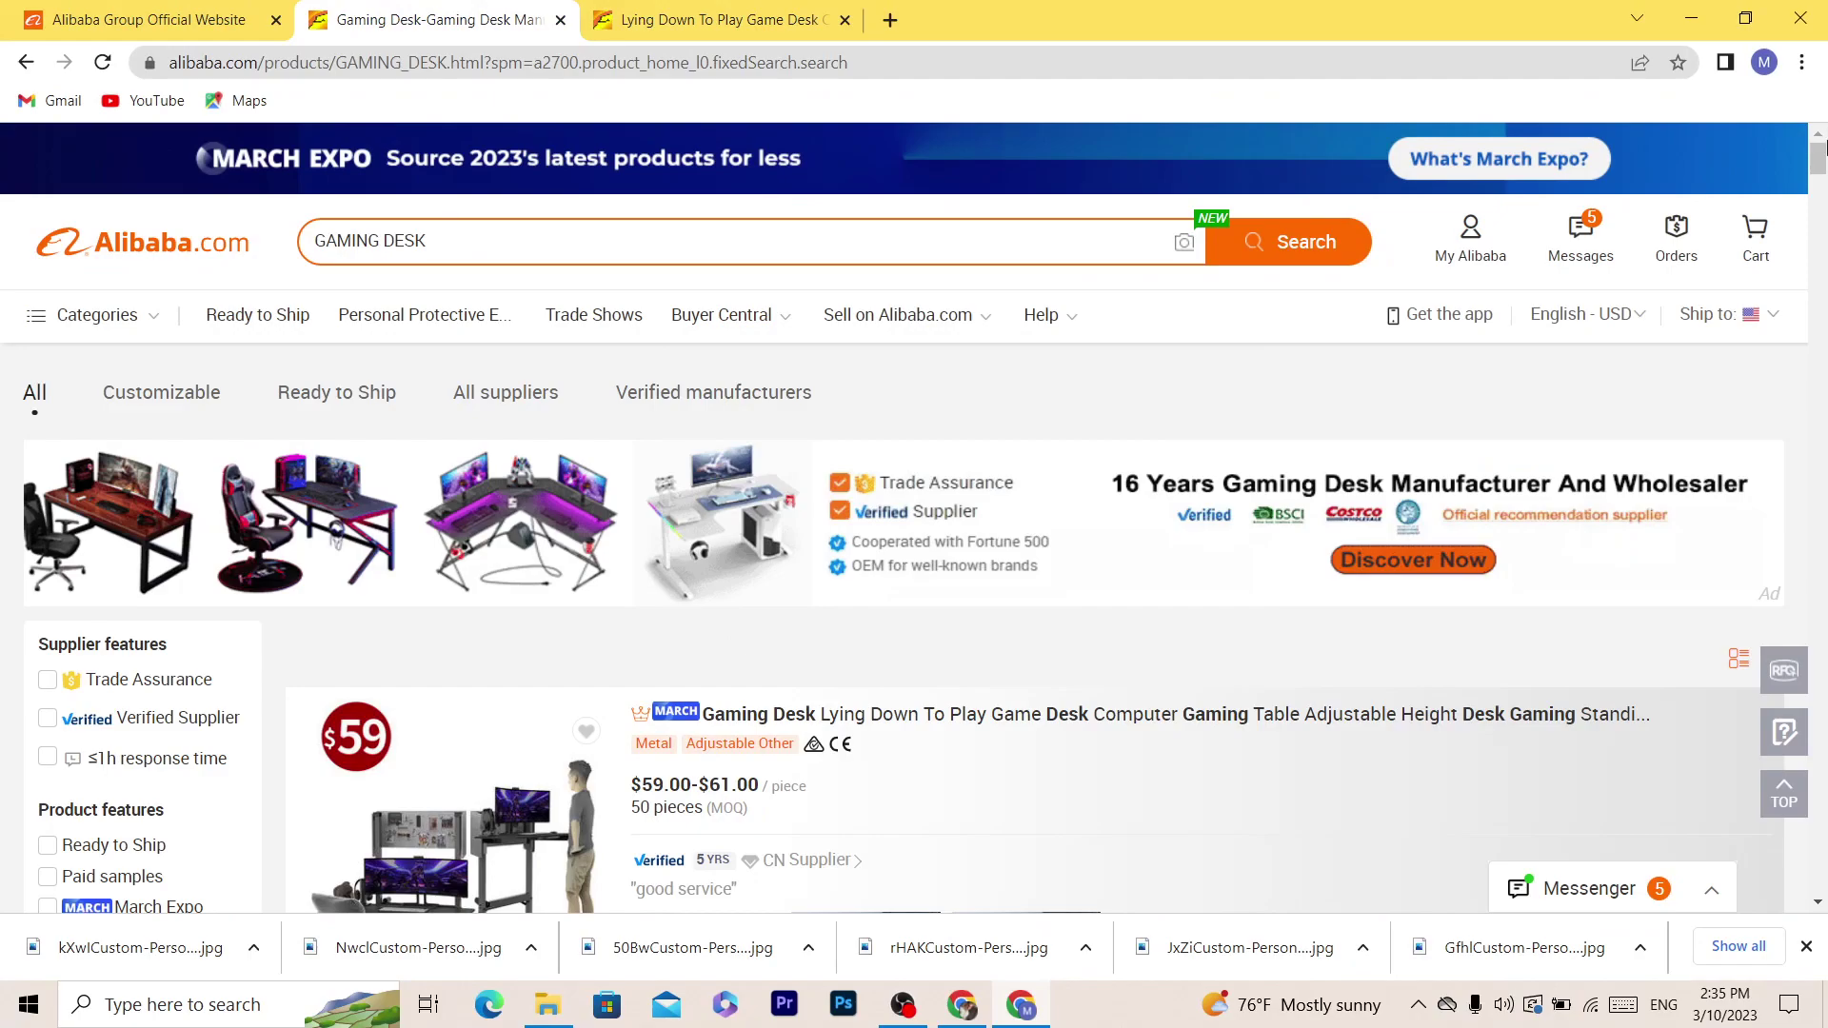
drag(1818, 160, 1818, 181)
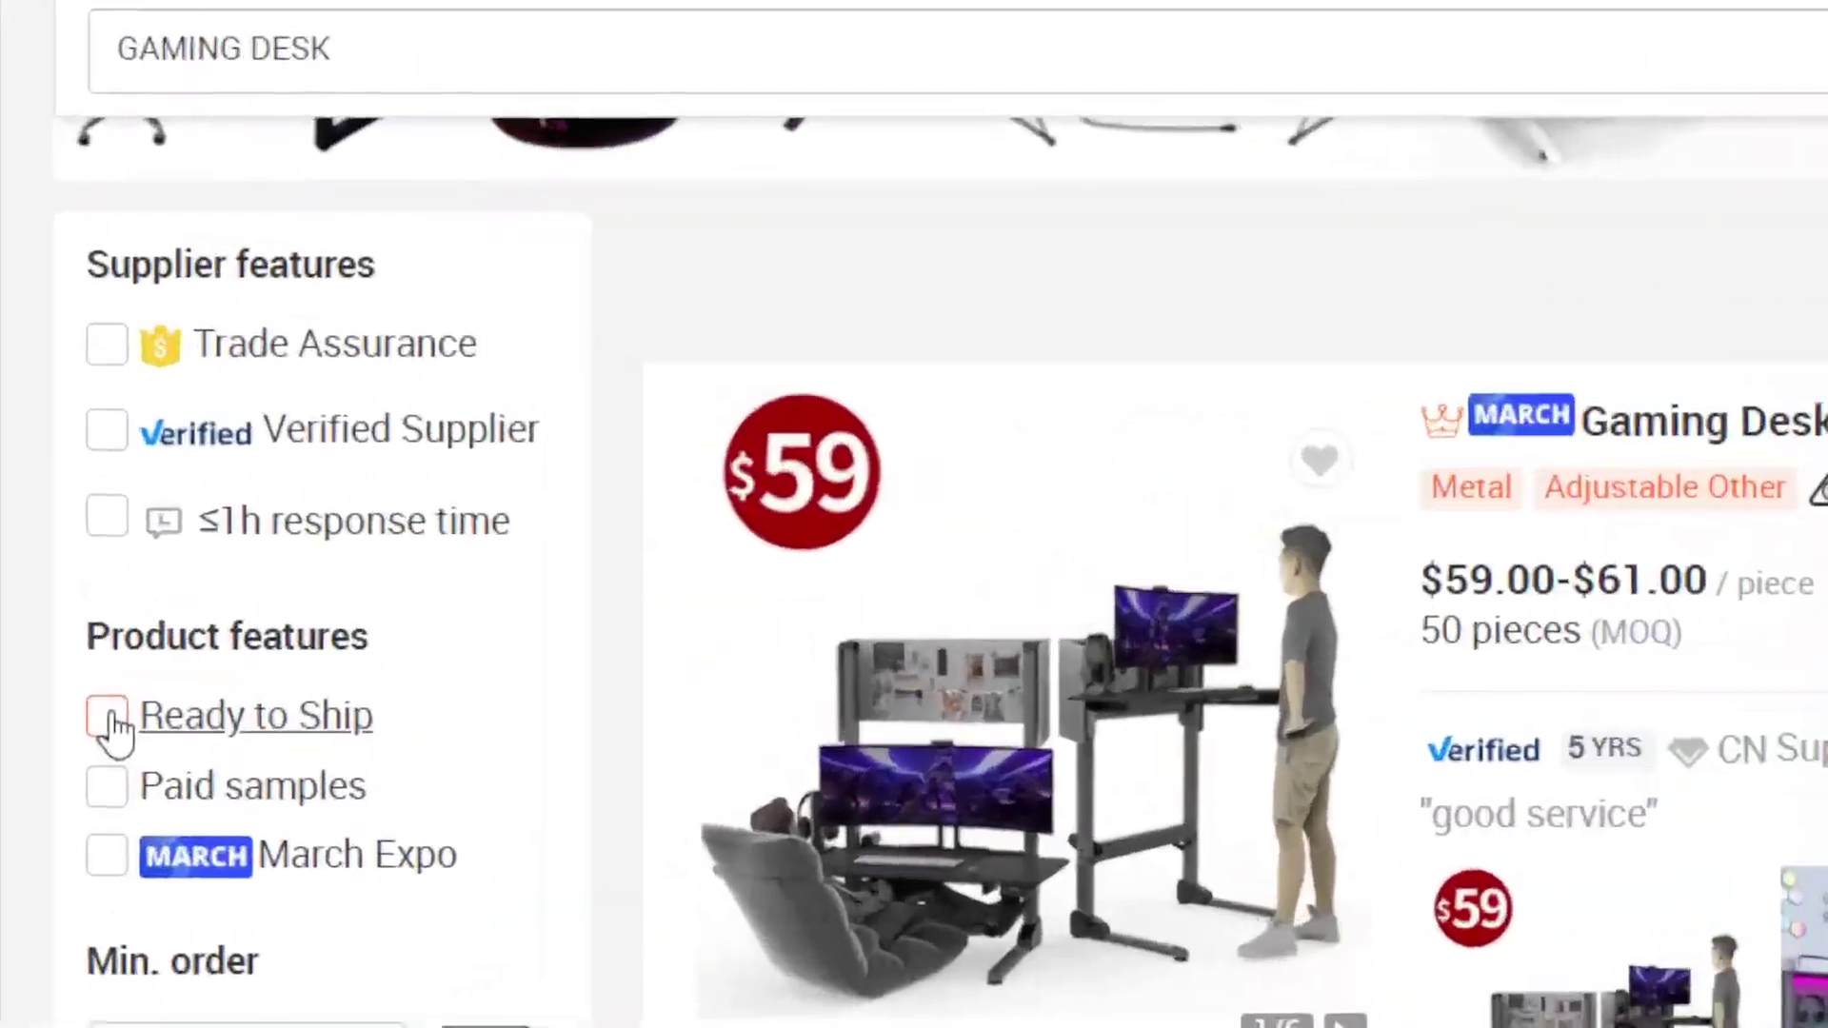
scroll(1674, 514, up, 5)
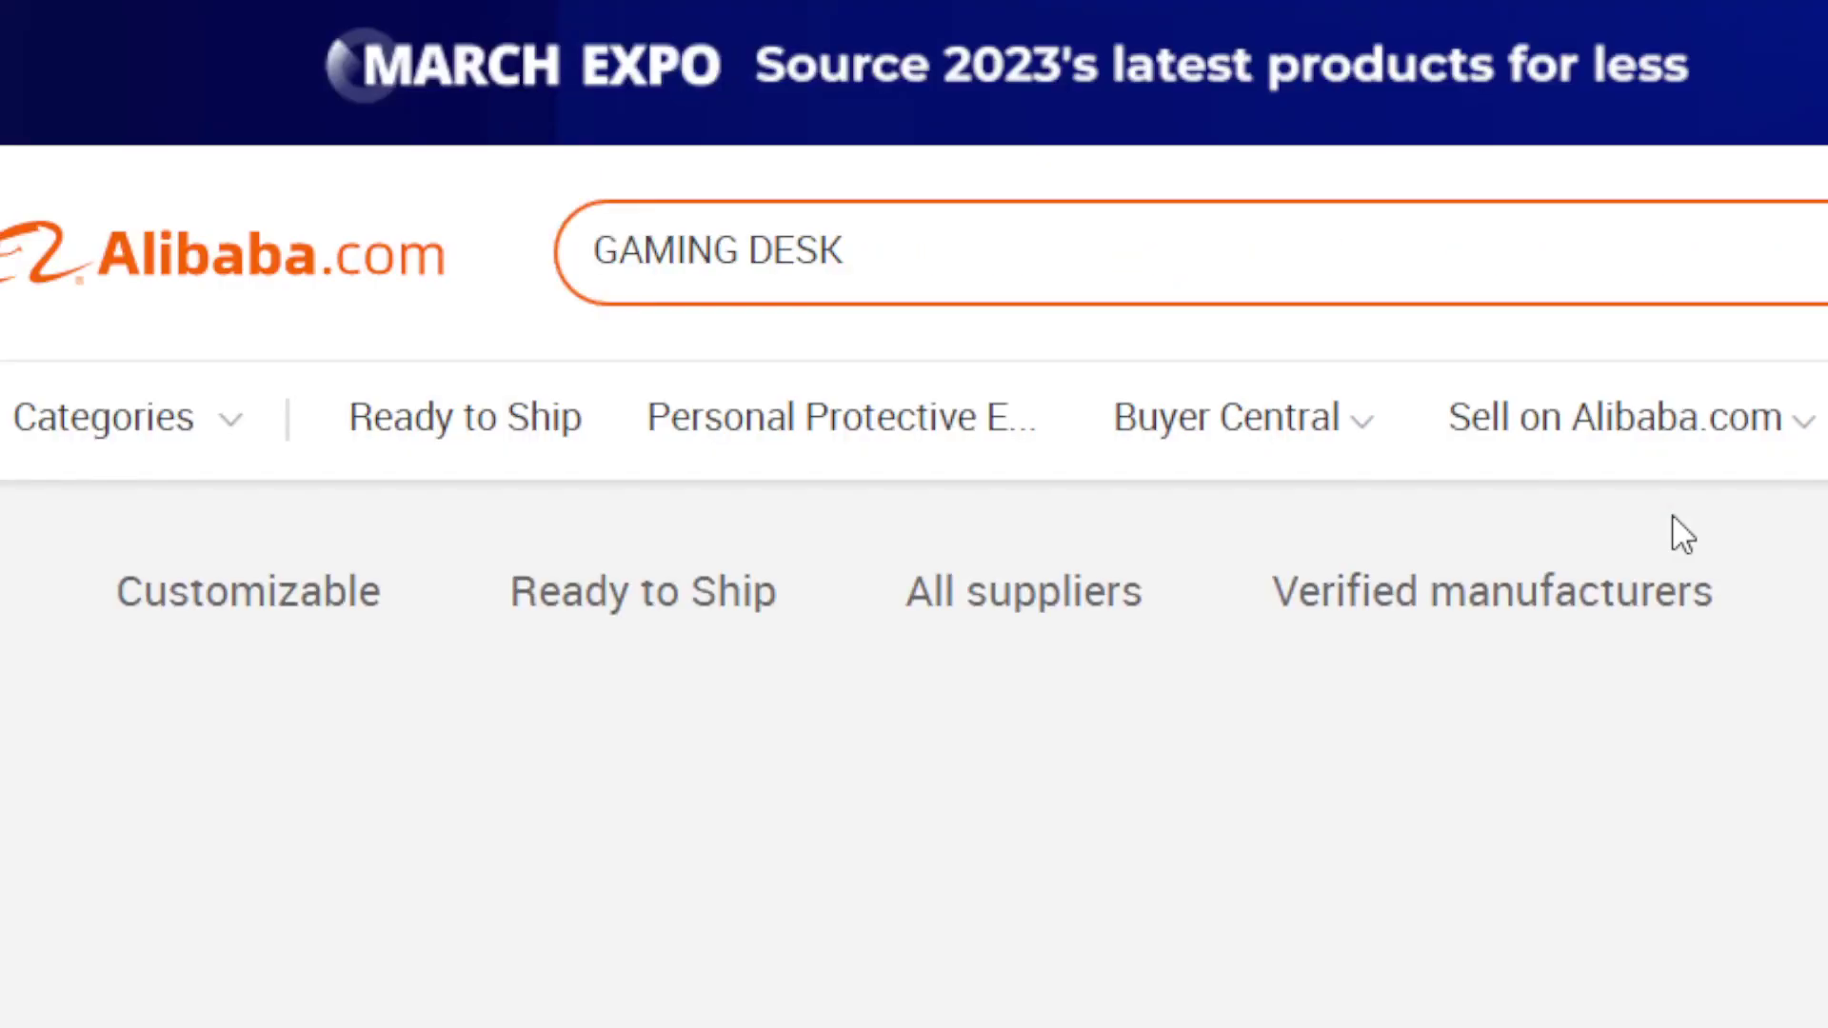
Open the Factory Portable Folding RGB Gaming Notebook Cooler listing from the filtered results.
scroll(1819, 169, down, 5)
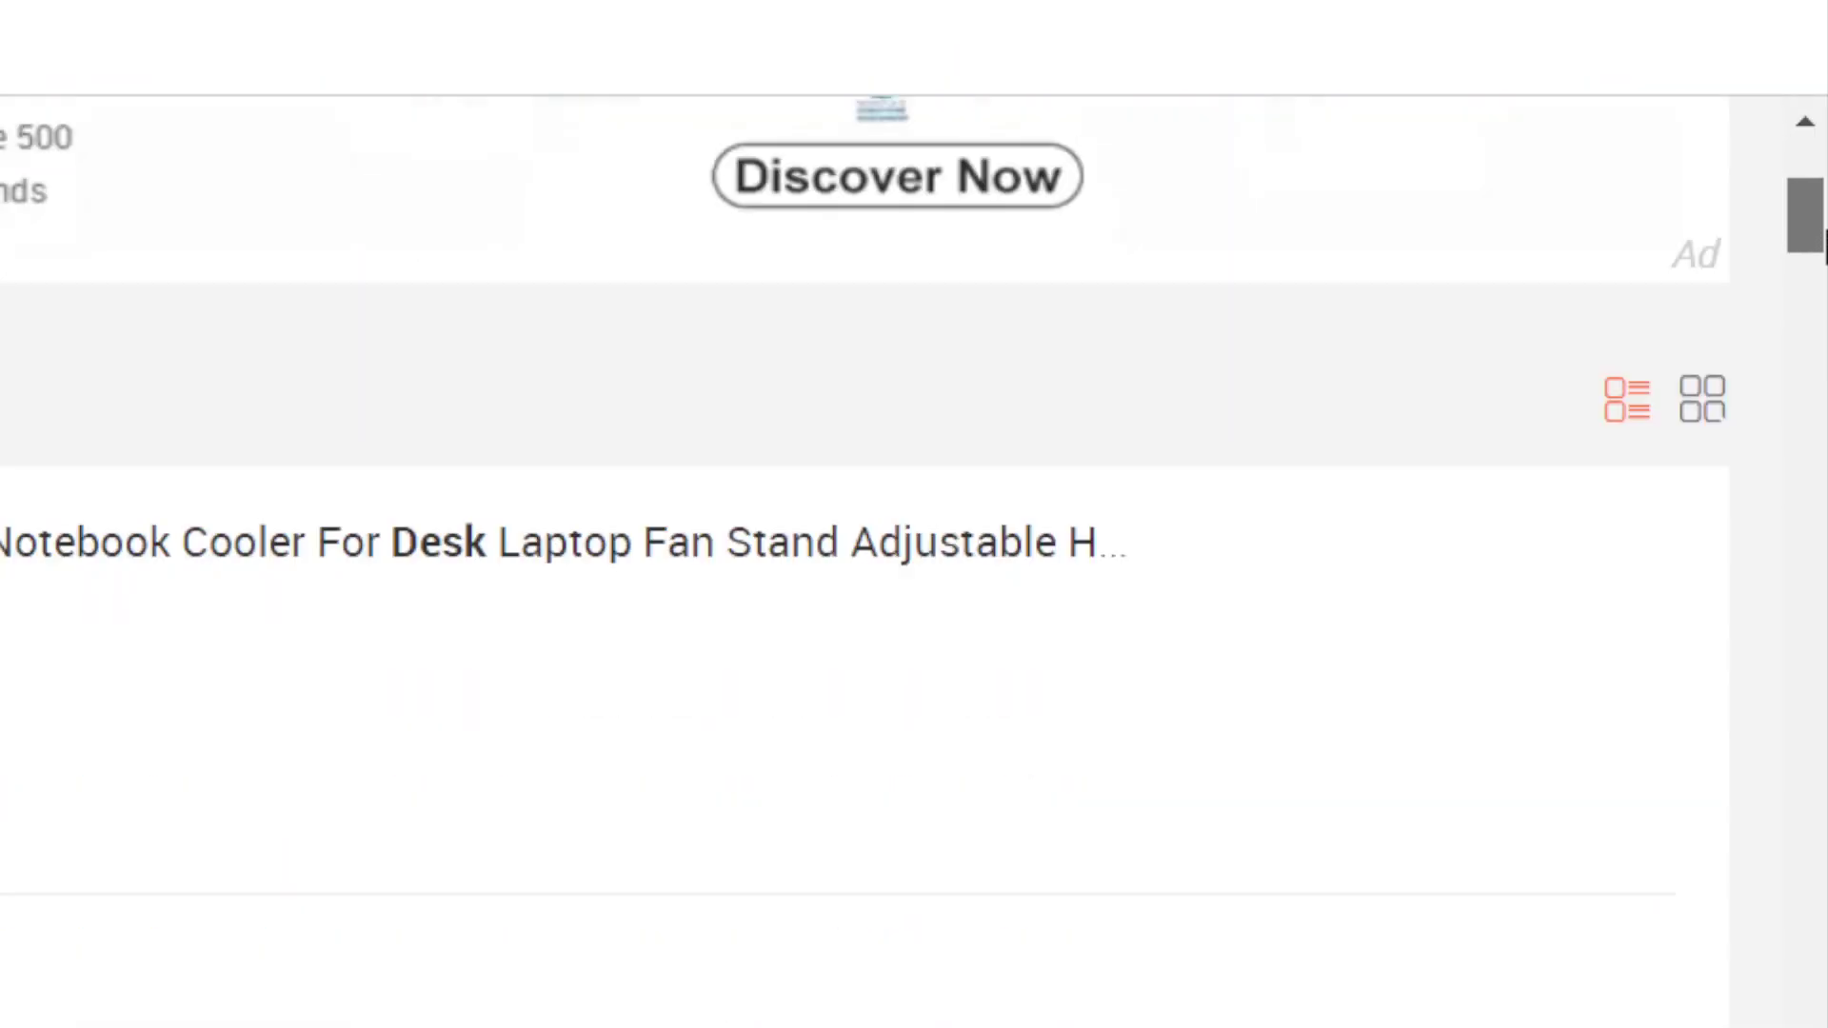
click(157, 419)
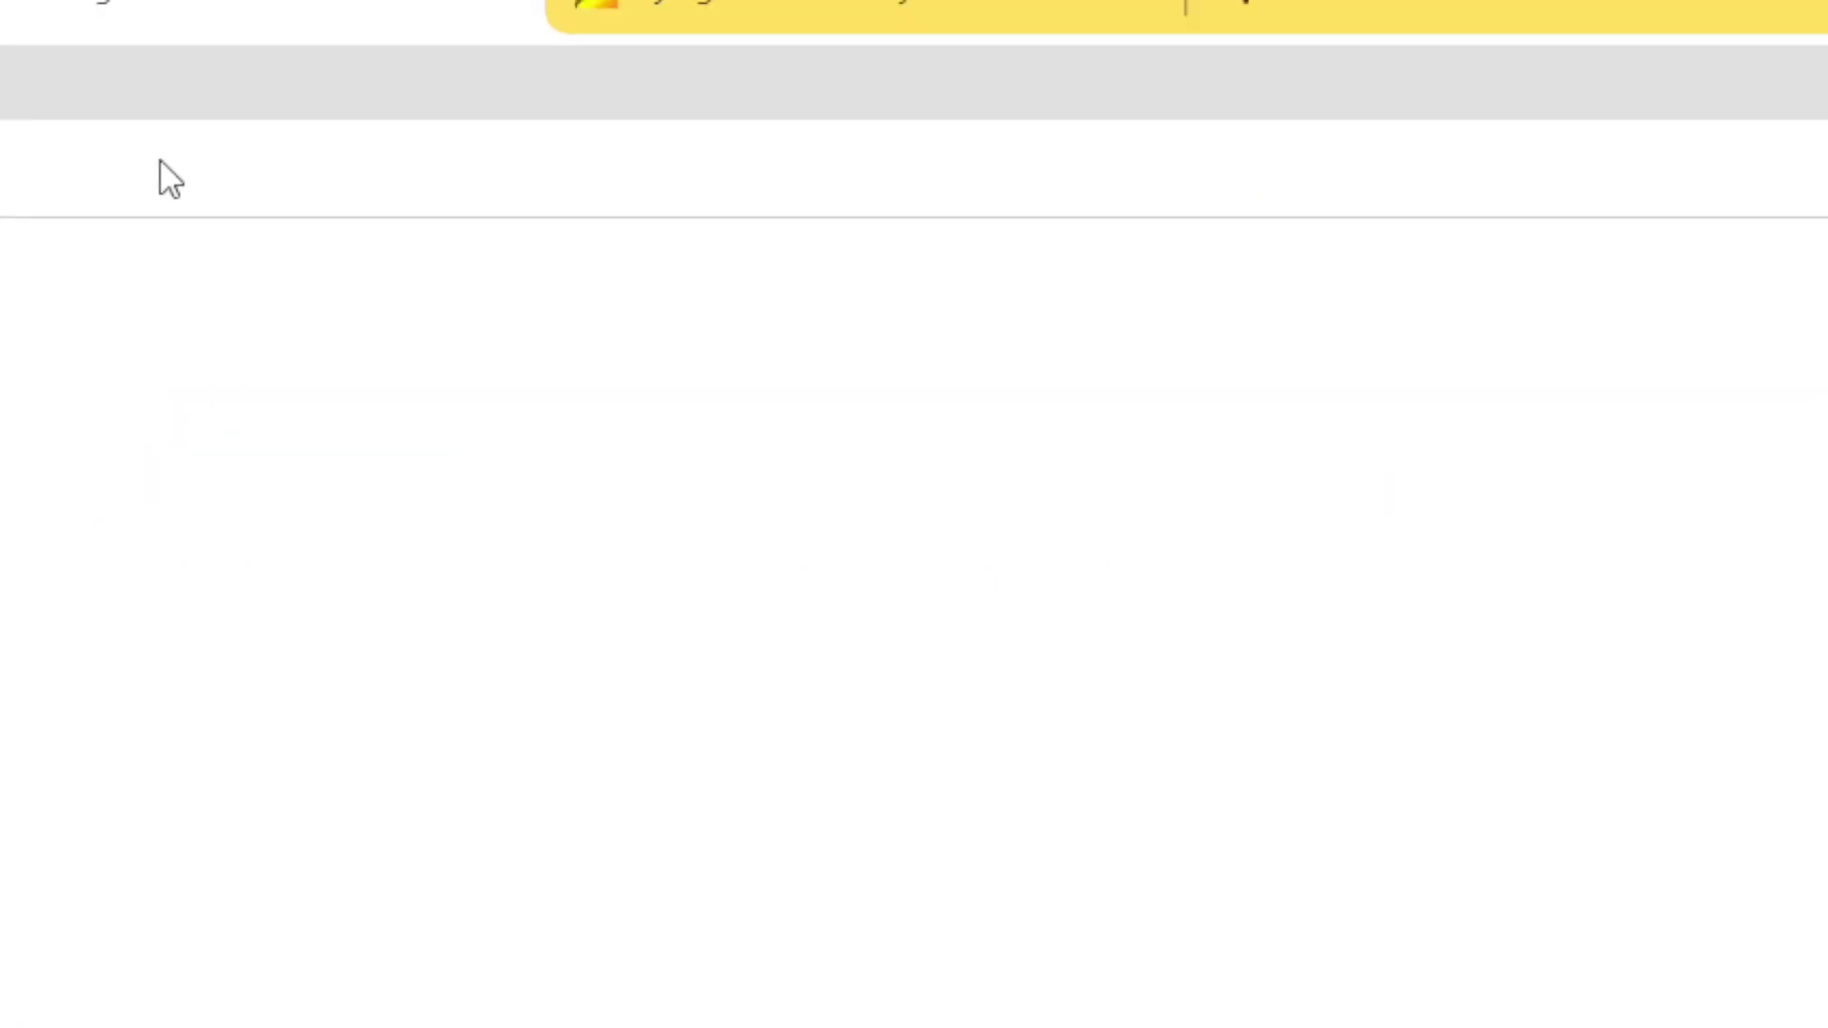
click(152, 112)
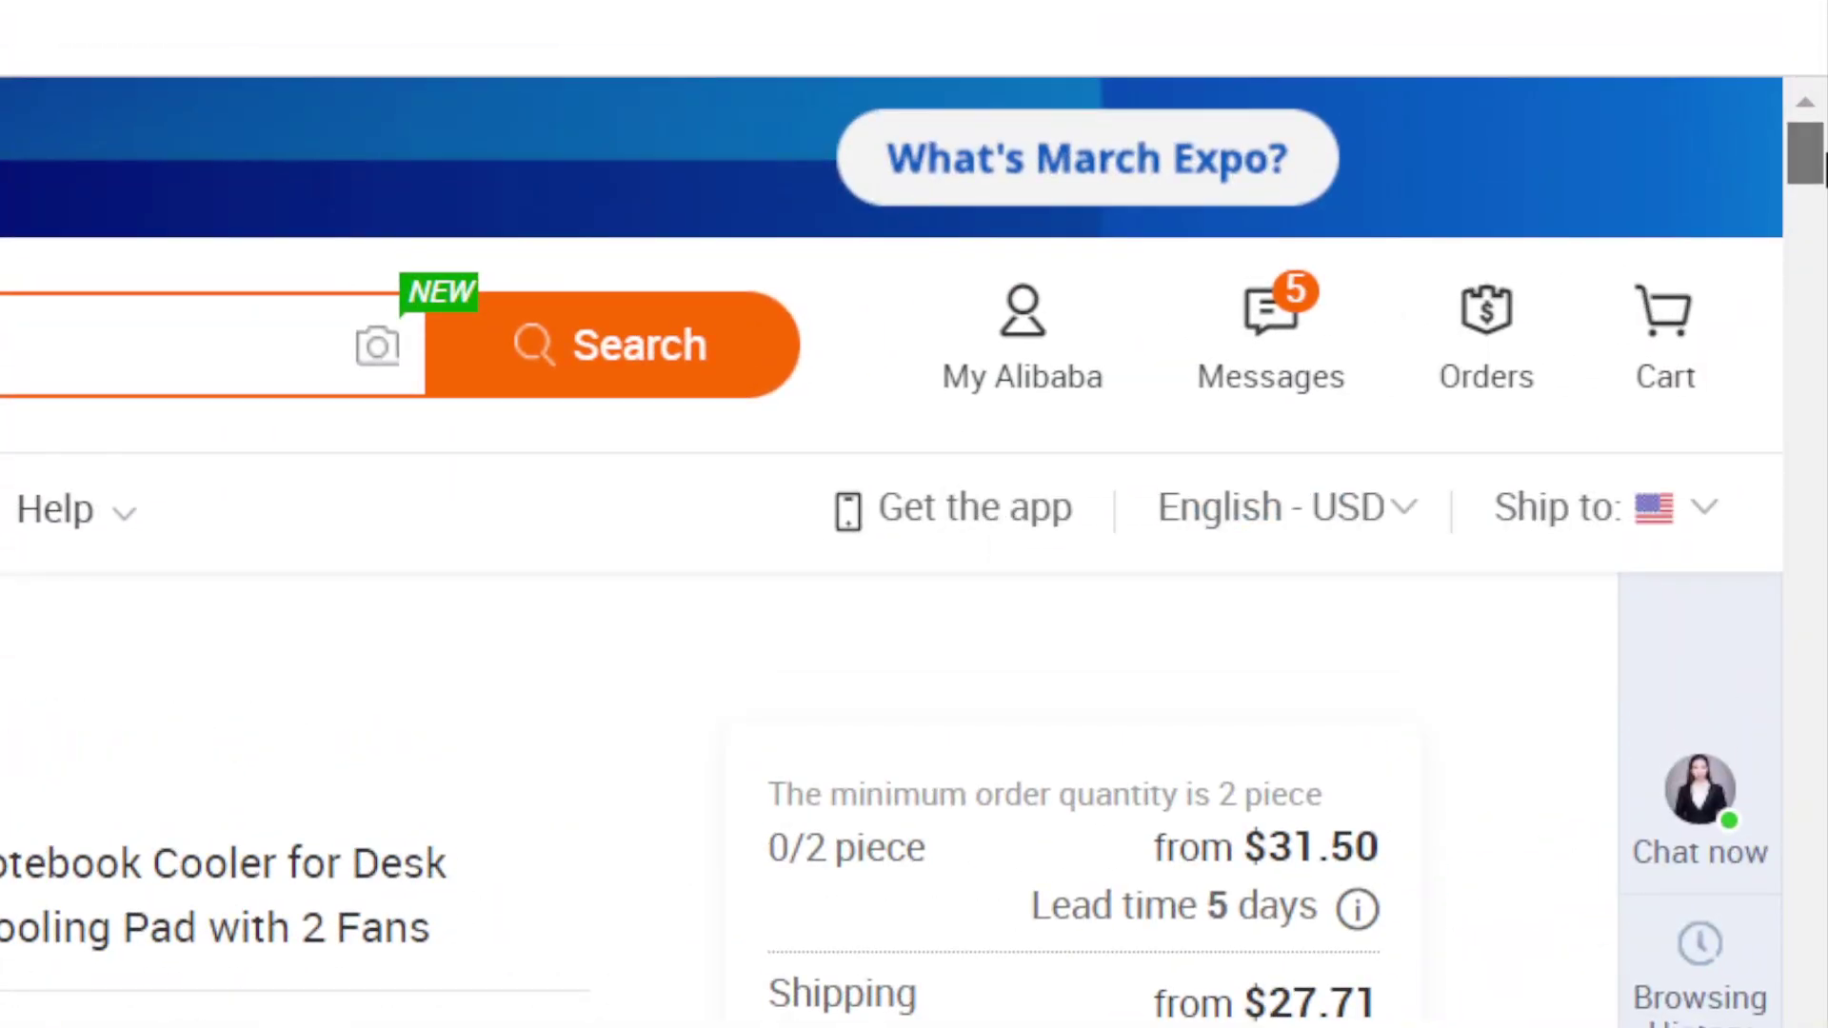
Try to start an order for the notebook cooler without selecting a quantity.
drag(1824, 174, 1826, 321)
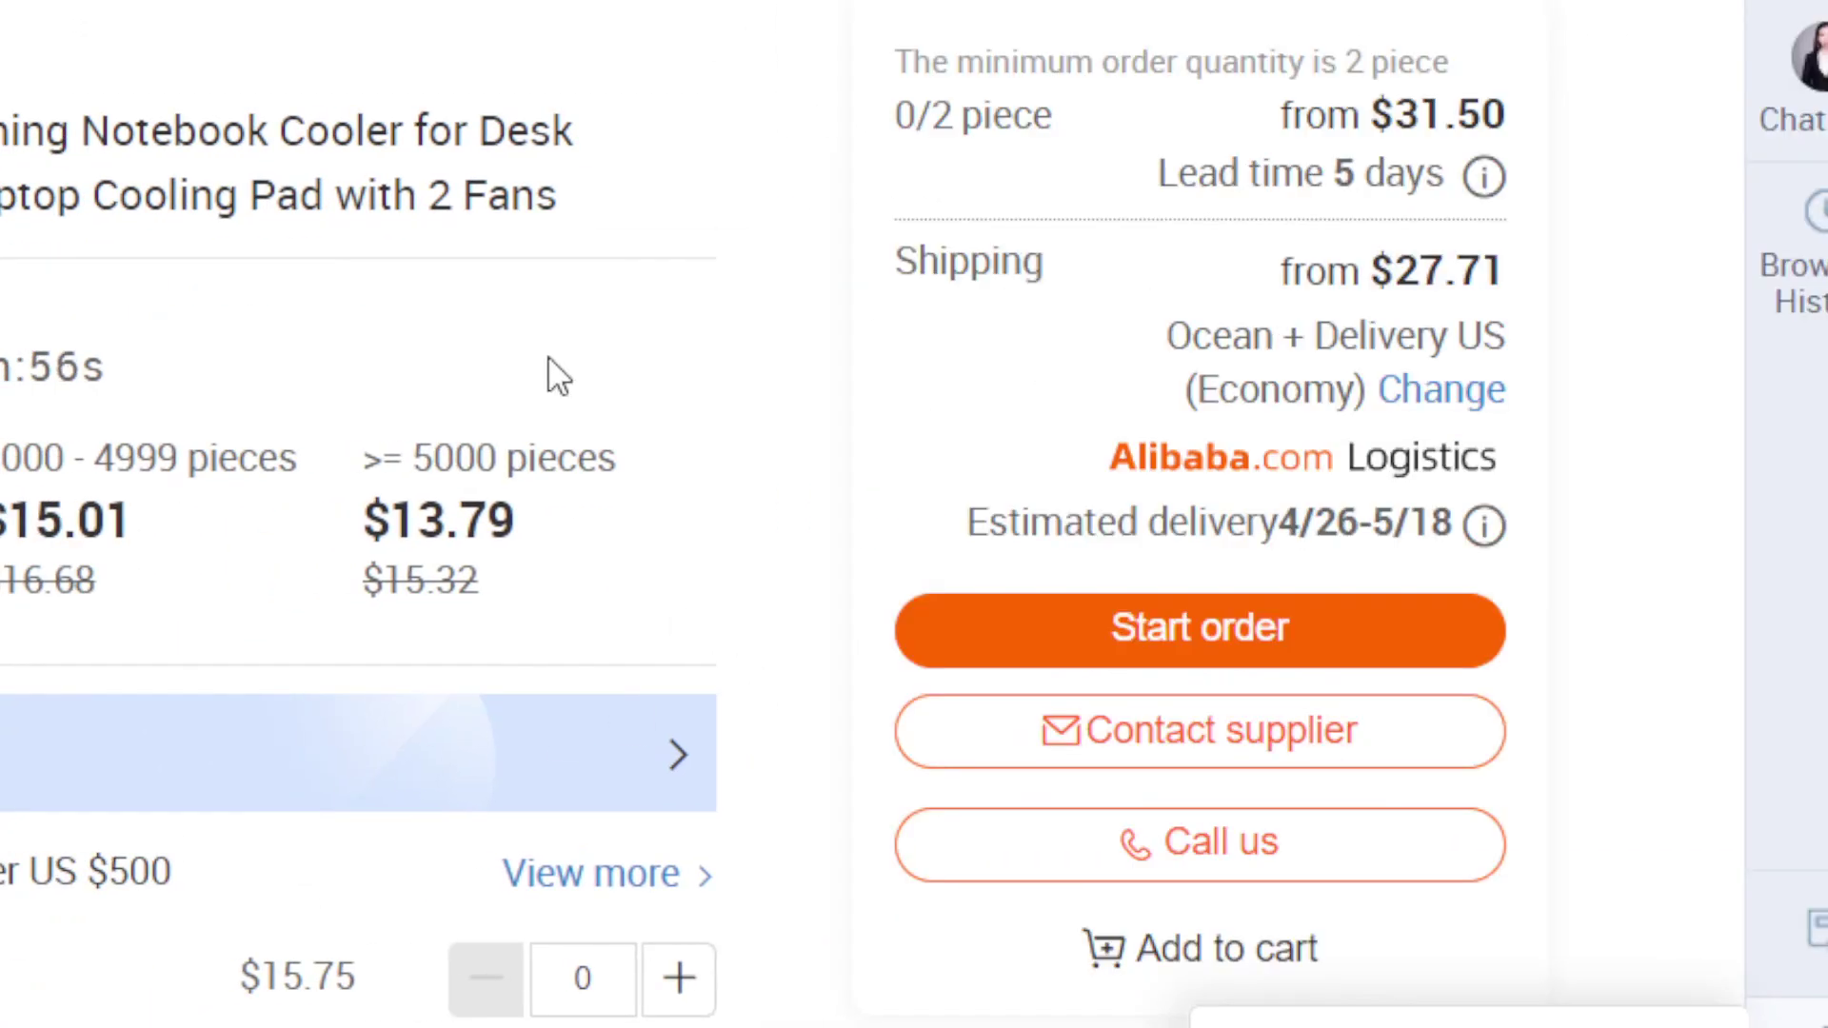
click(1246, 631)
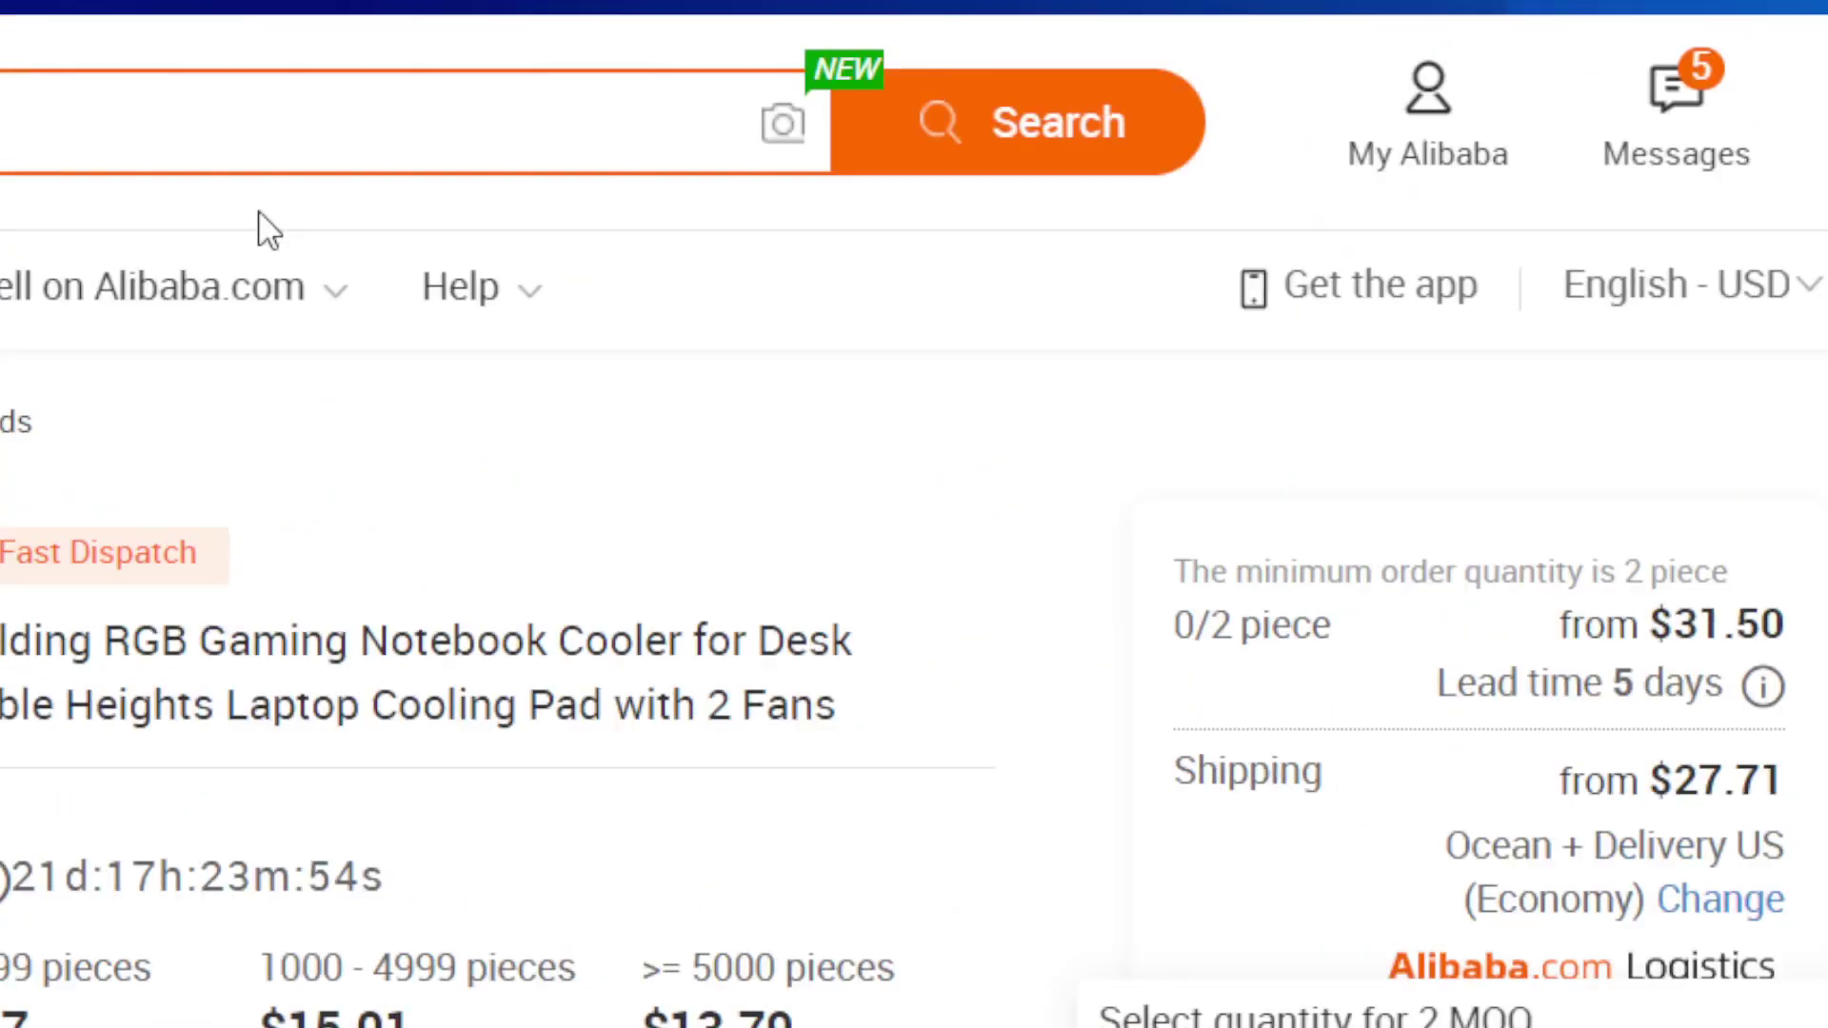
click(1592, 890)
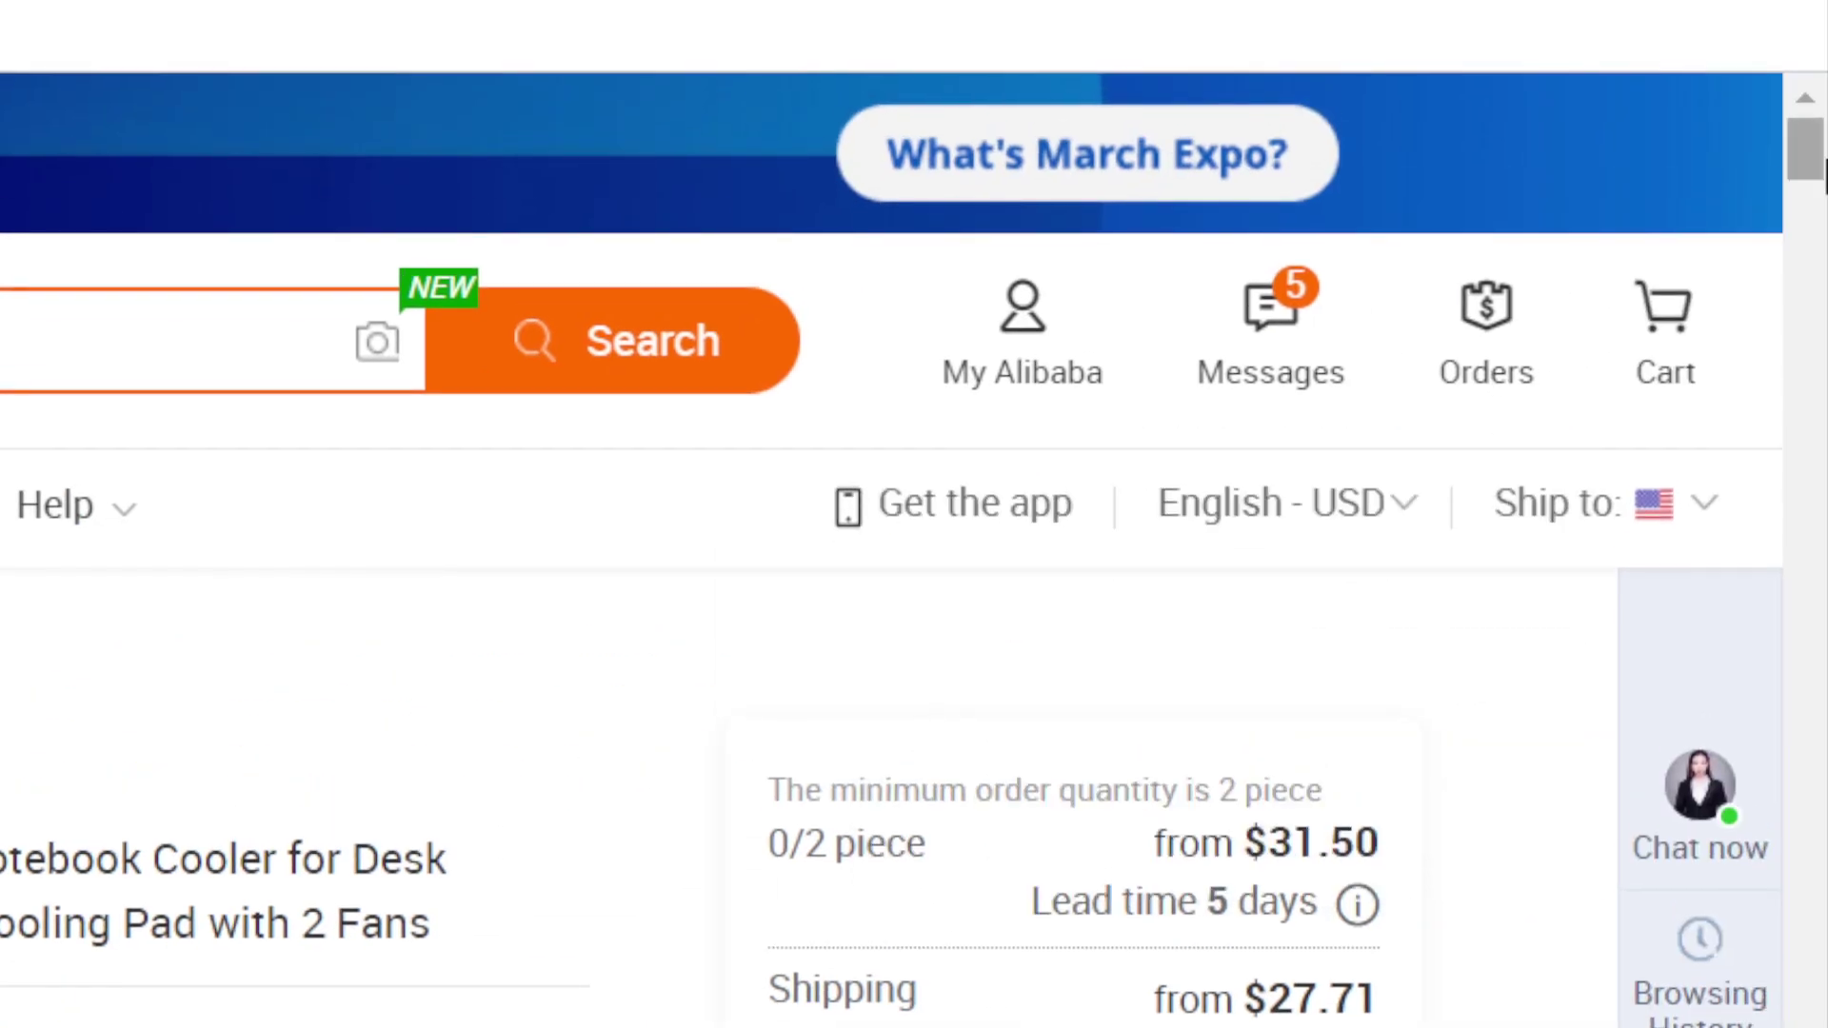
Set the black notebook cooler's quantity to 2 and highlight the 2 - 299 pieces price tier.
drag(1824, 170, 1825, 190)
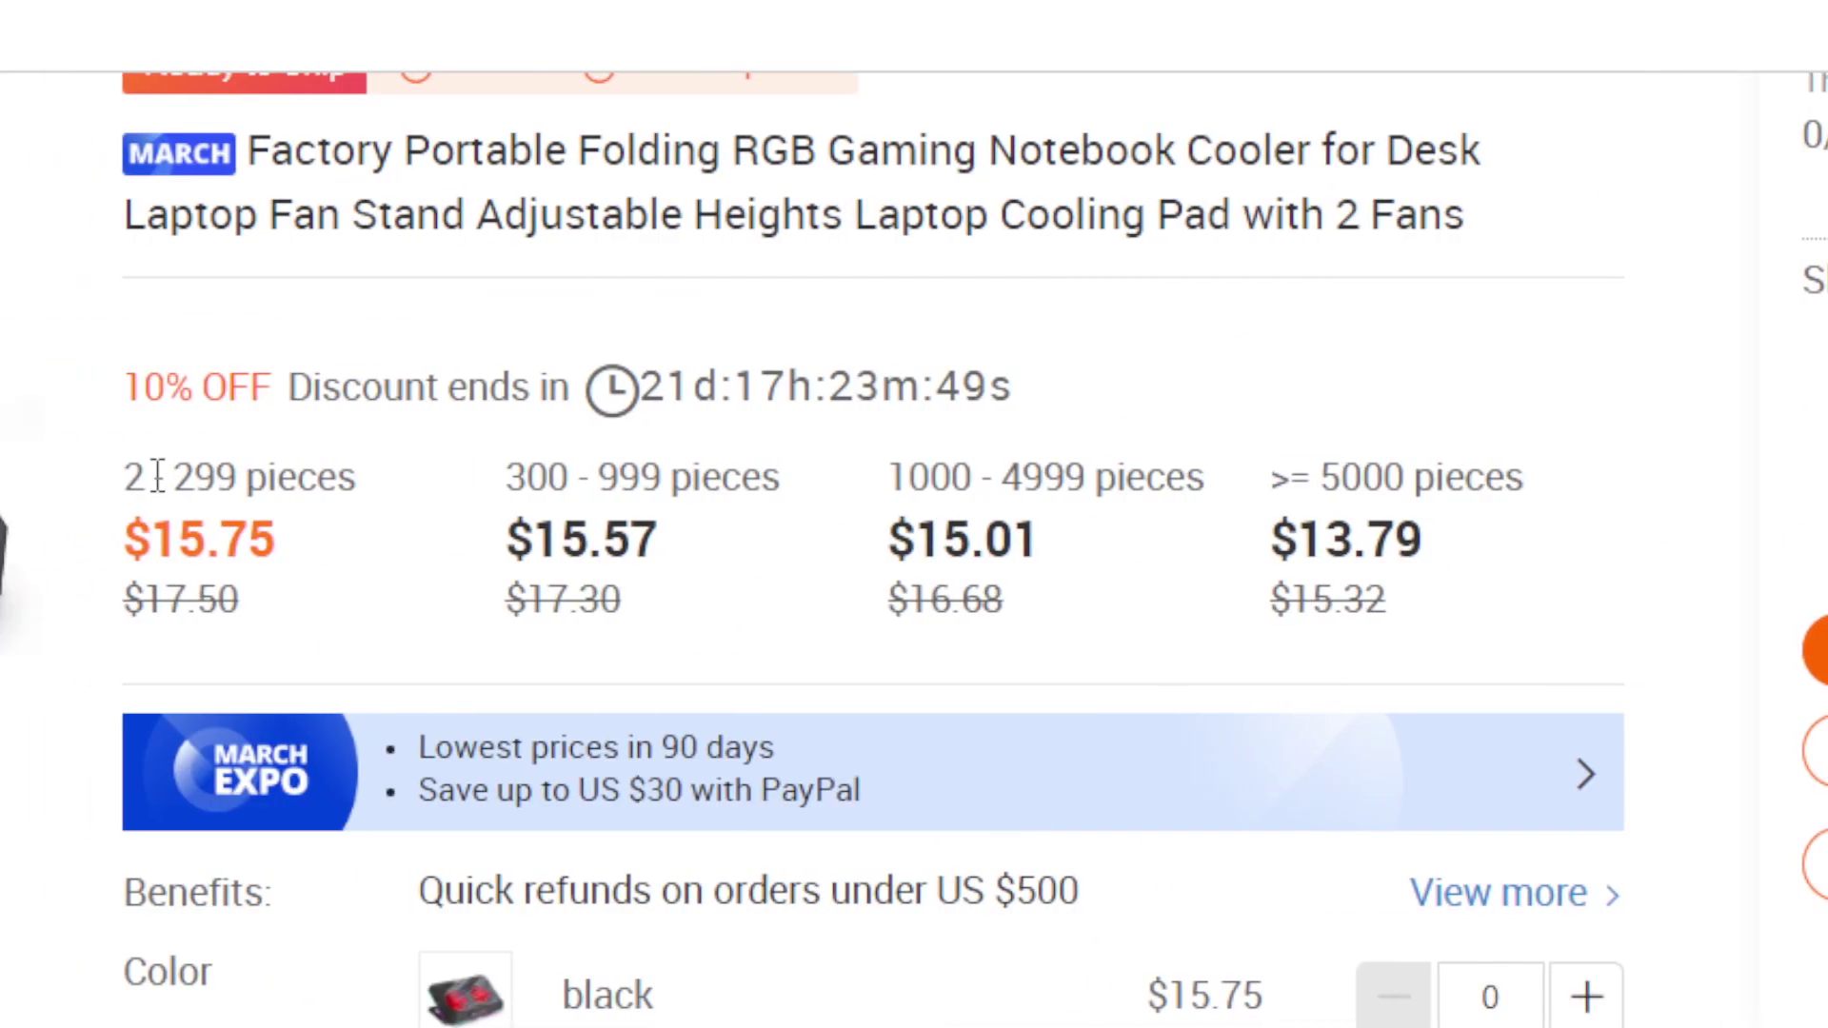
drag(160, 473, 241, 468)
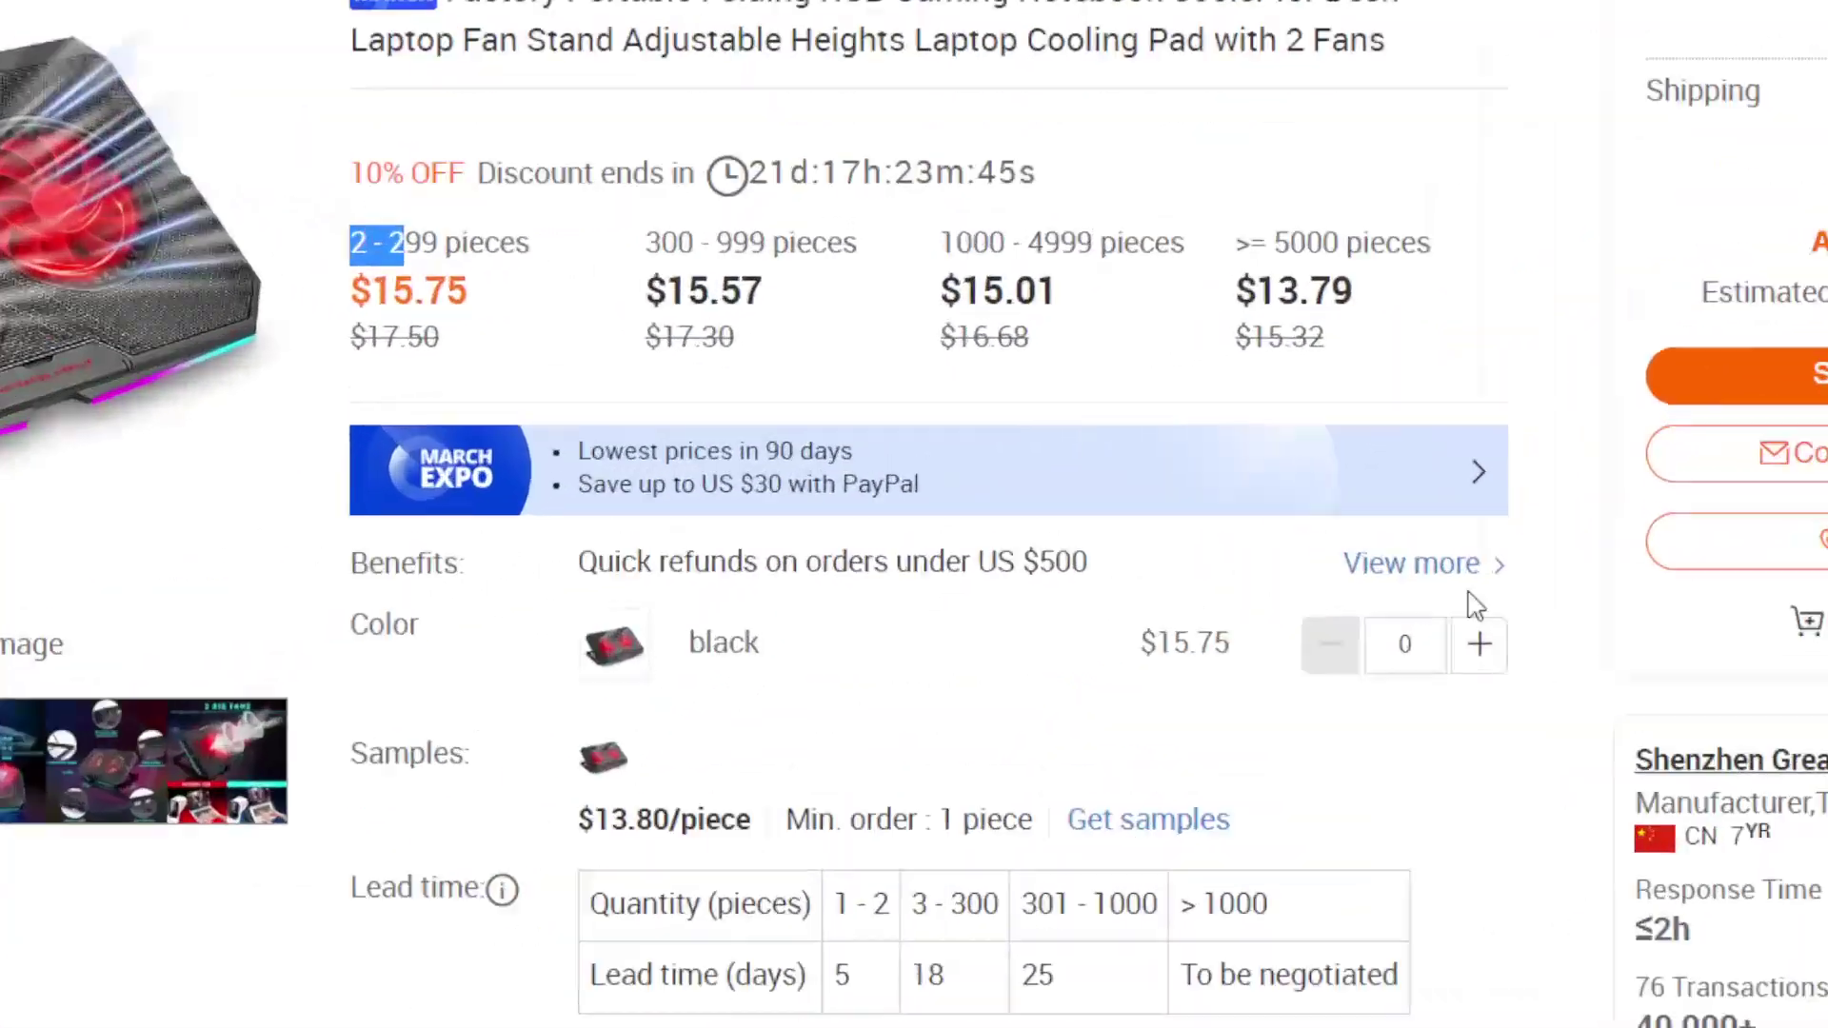
click(1429, 619)
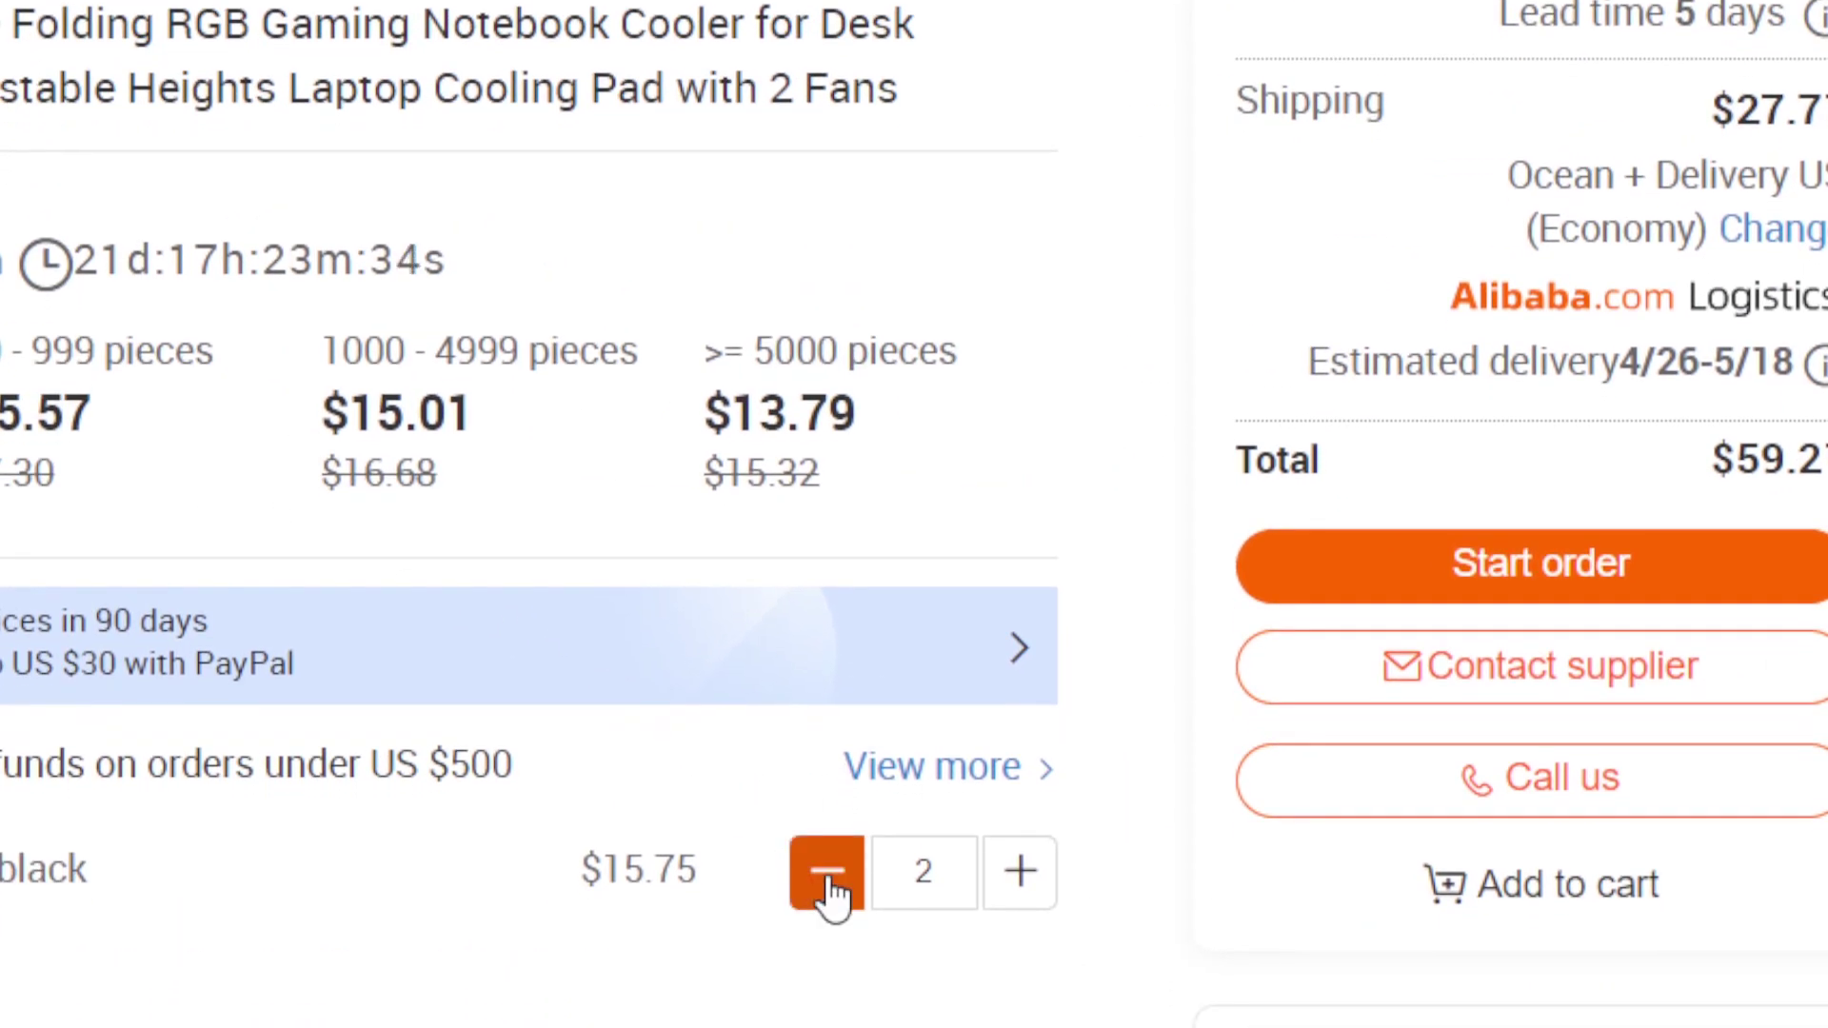
drag(66, 352, 195, 350)
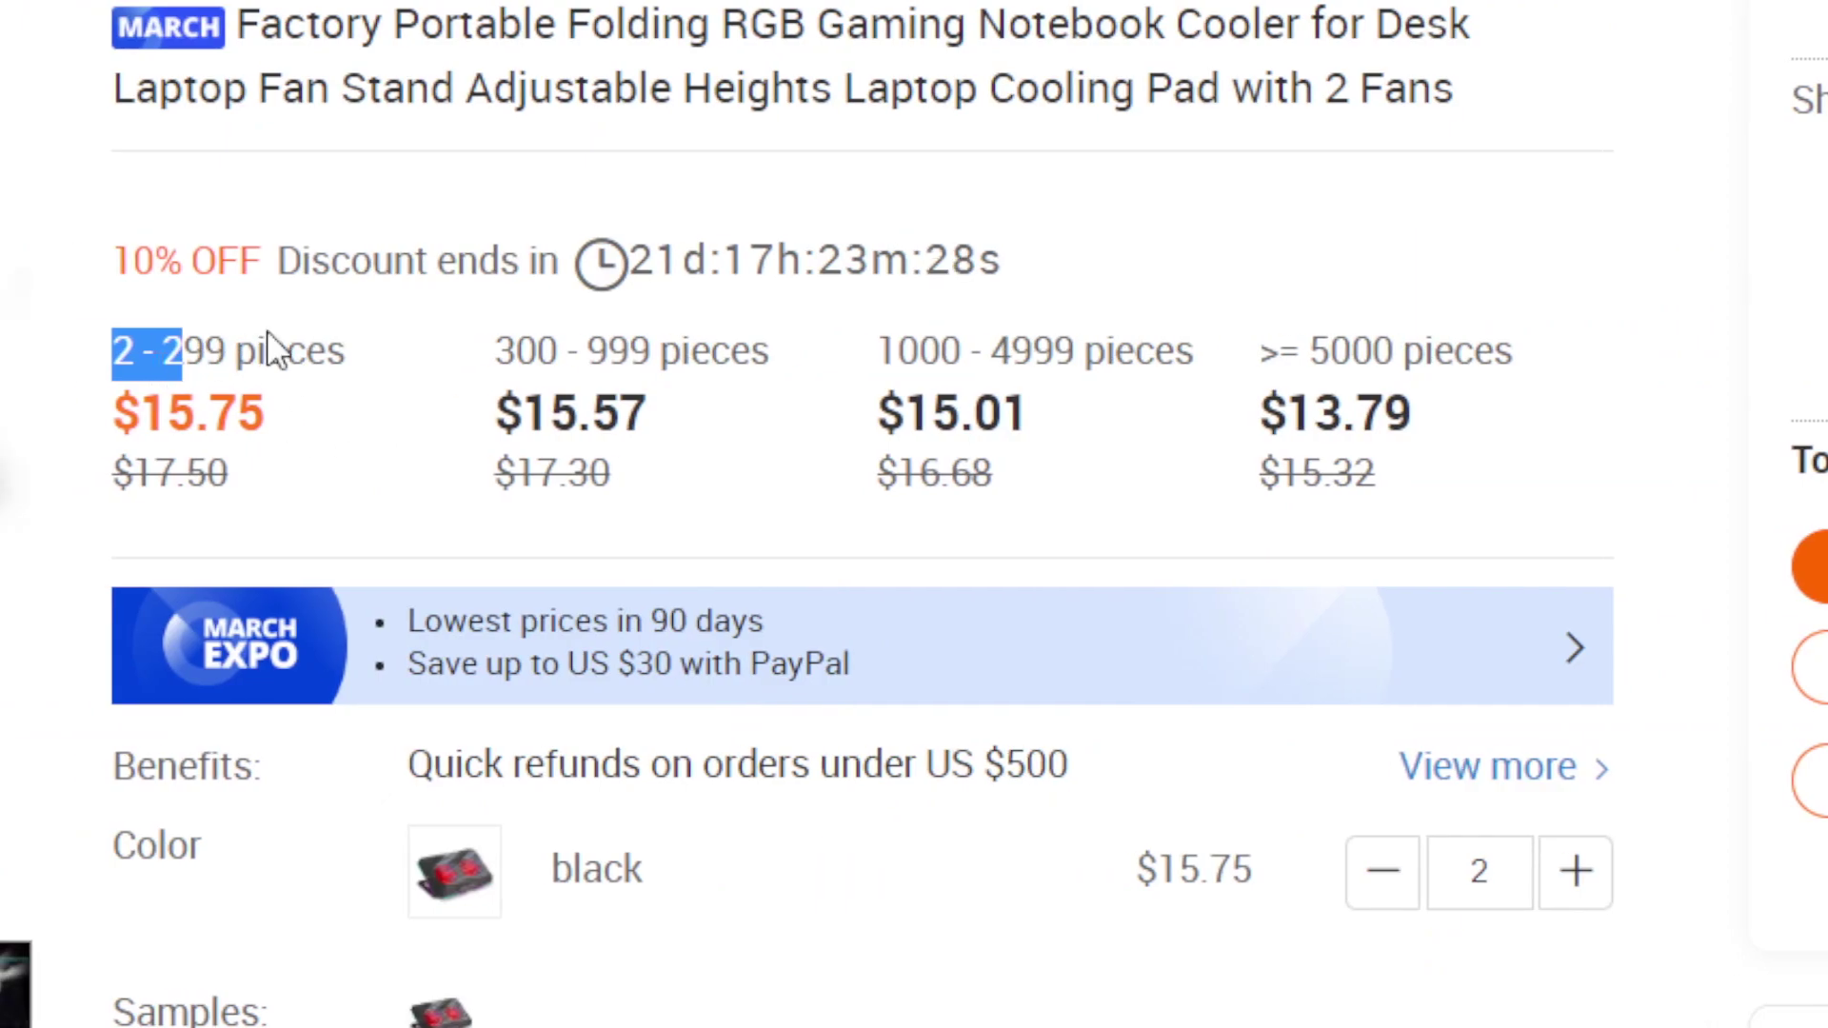
triple_click(269, 360)
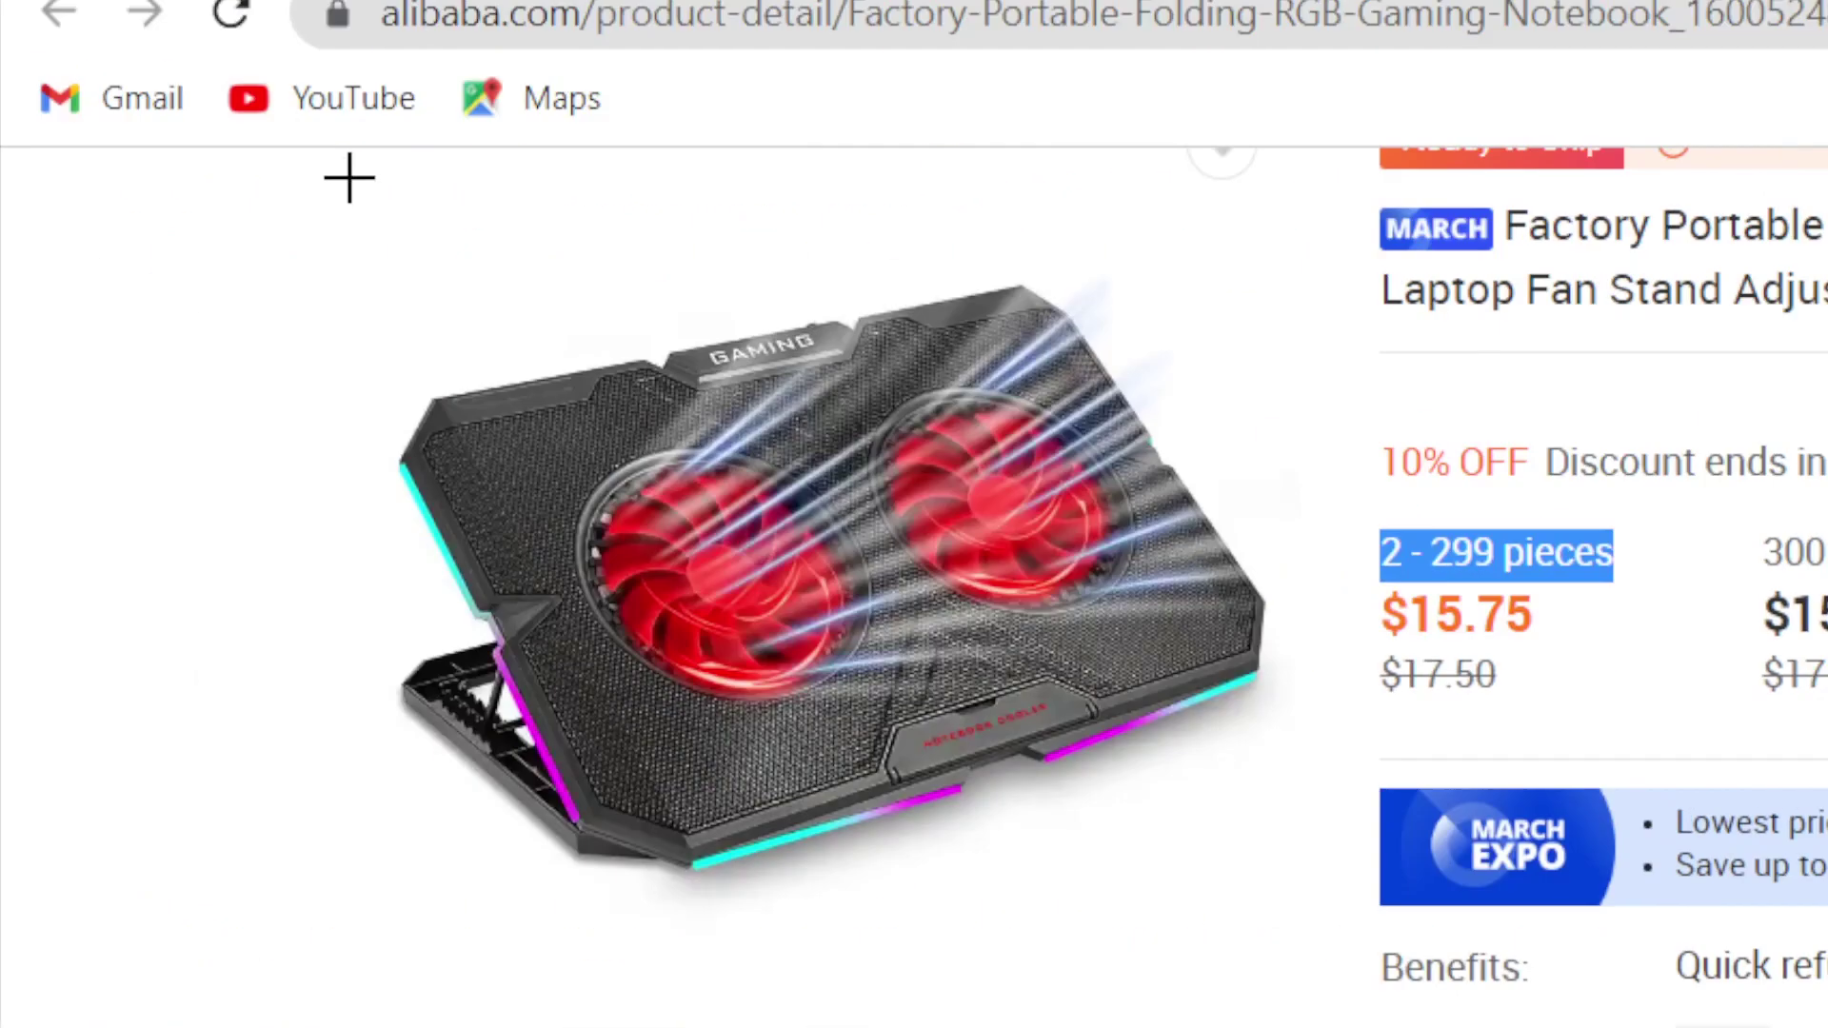
Return to the search results and compare the minimum order quantities of the gaming table and the RGB mouse pad.
click(1171, 24)
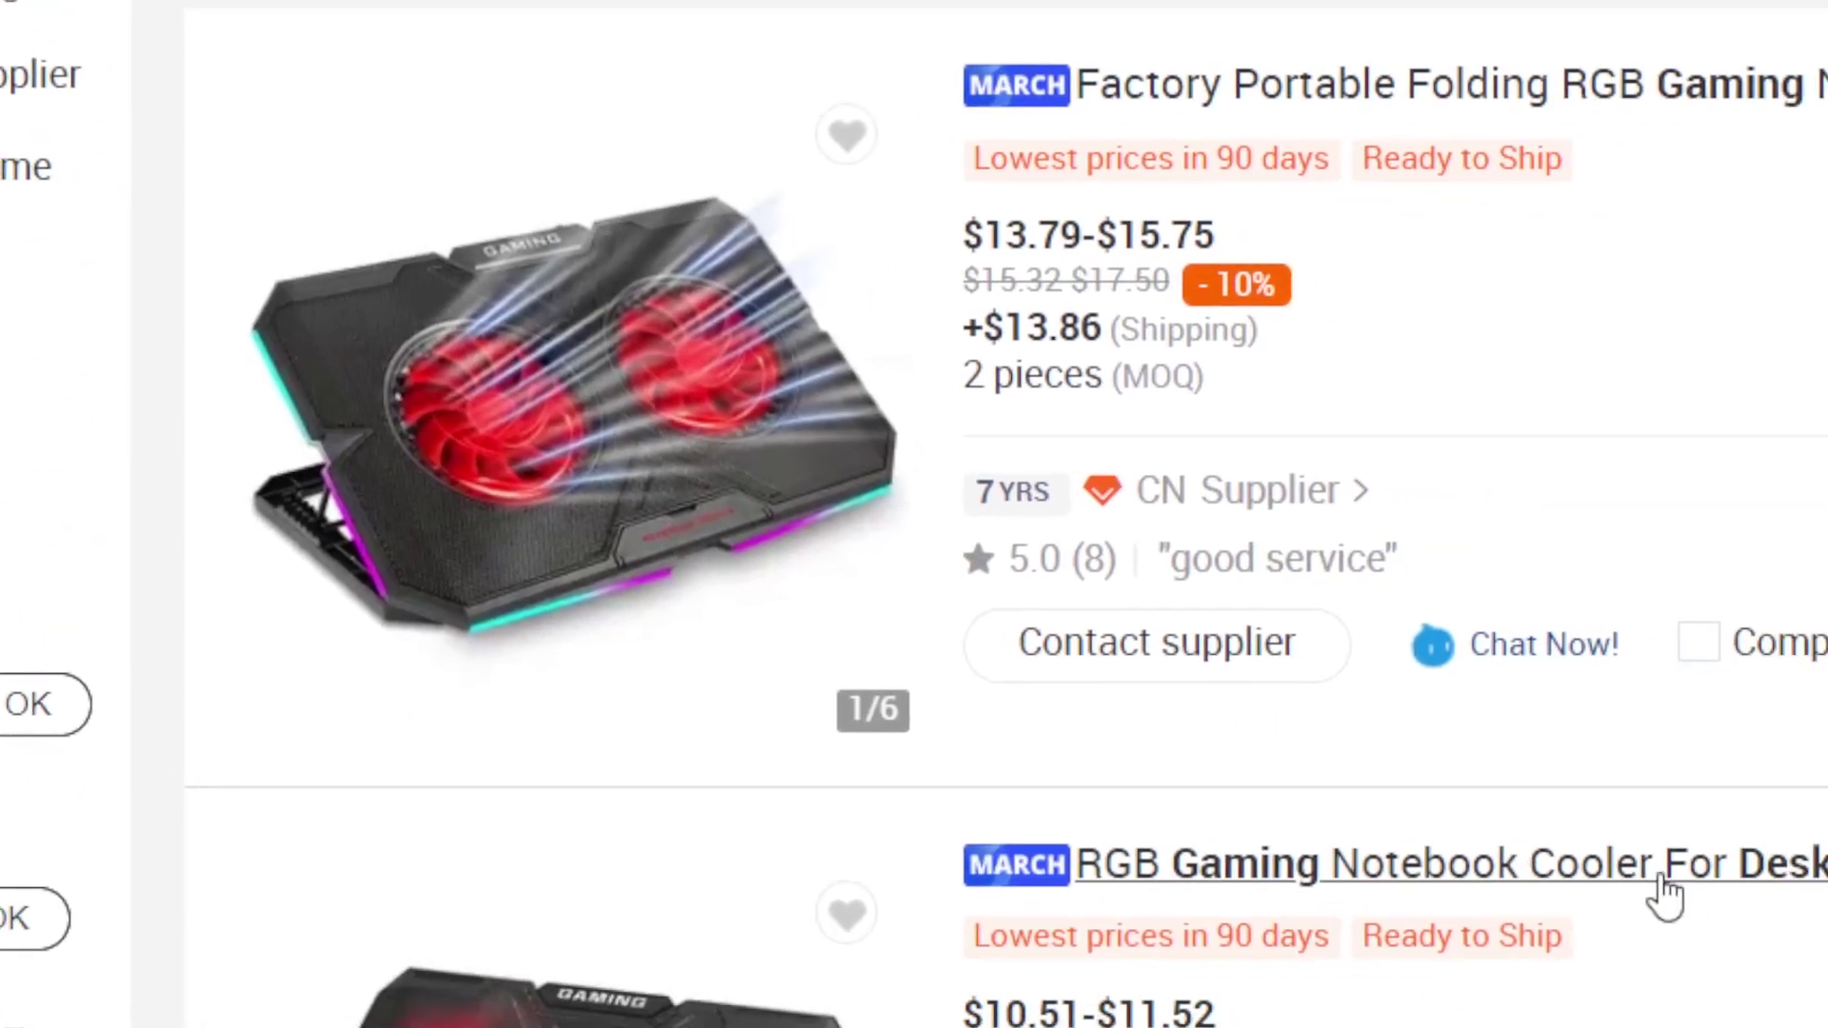
scroll(1656, 885, down, 2)
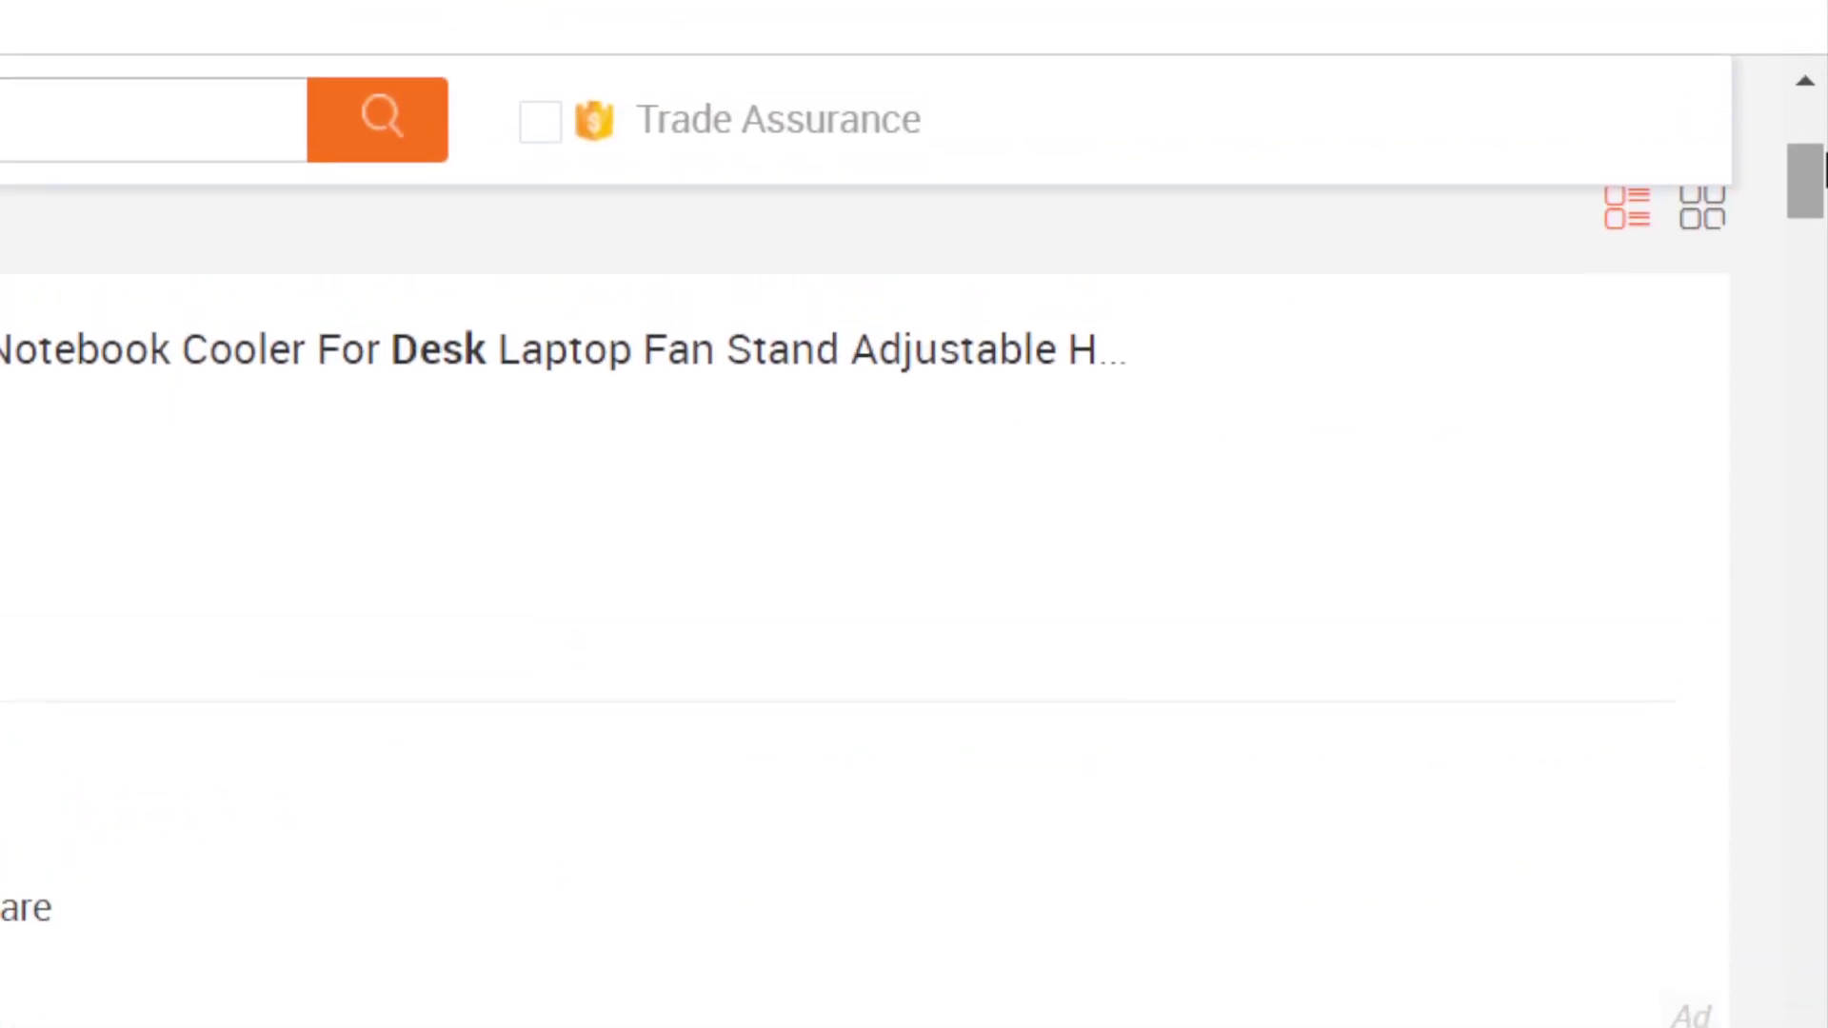
drag(1824, 169, 1824, 243)
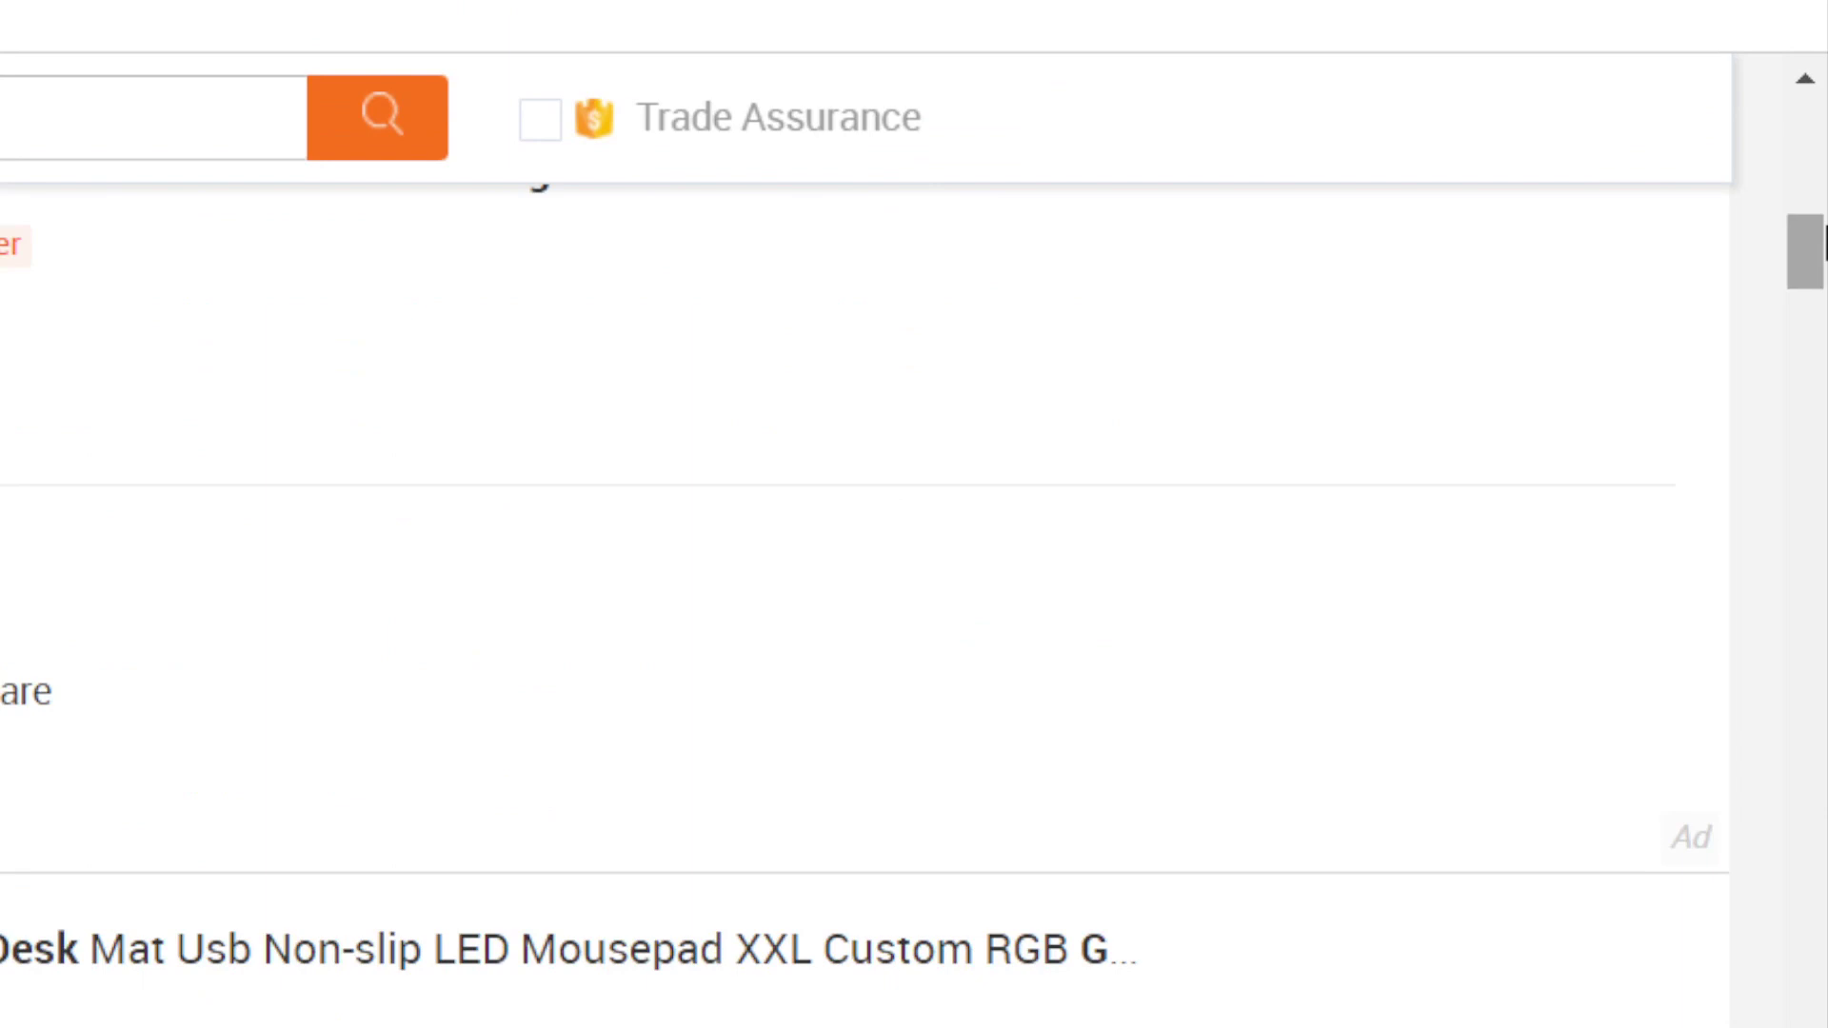
double_click(153, 420)
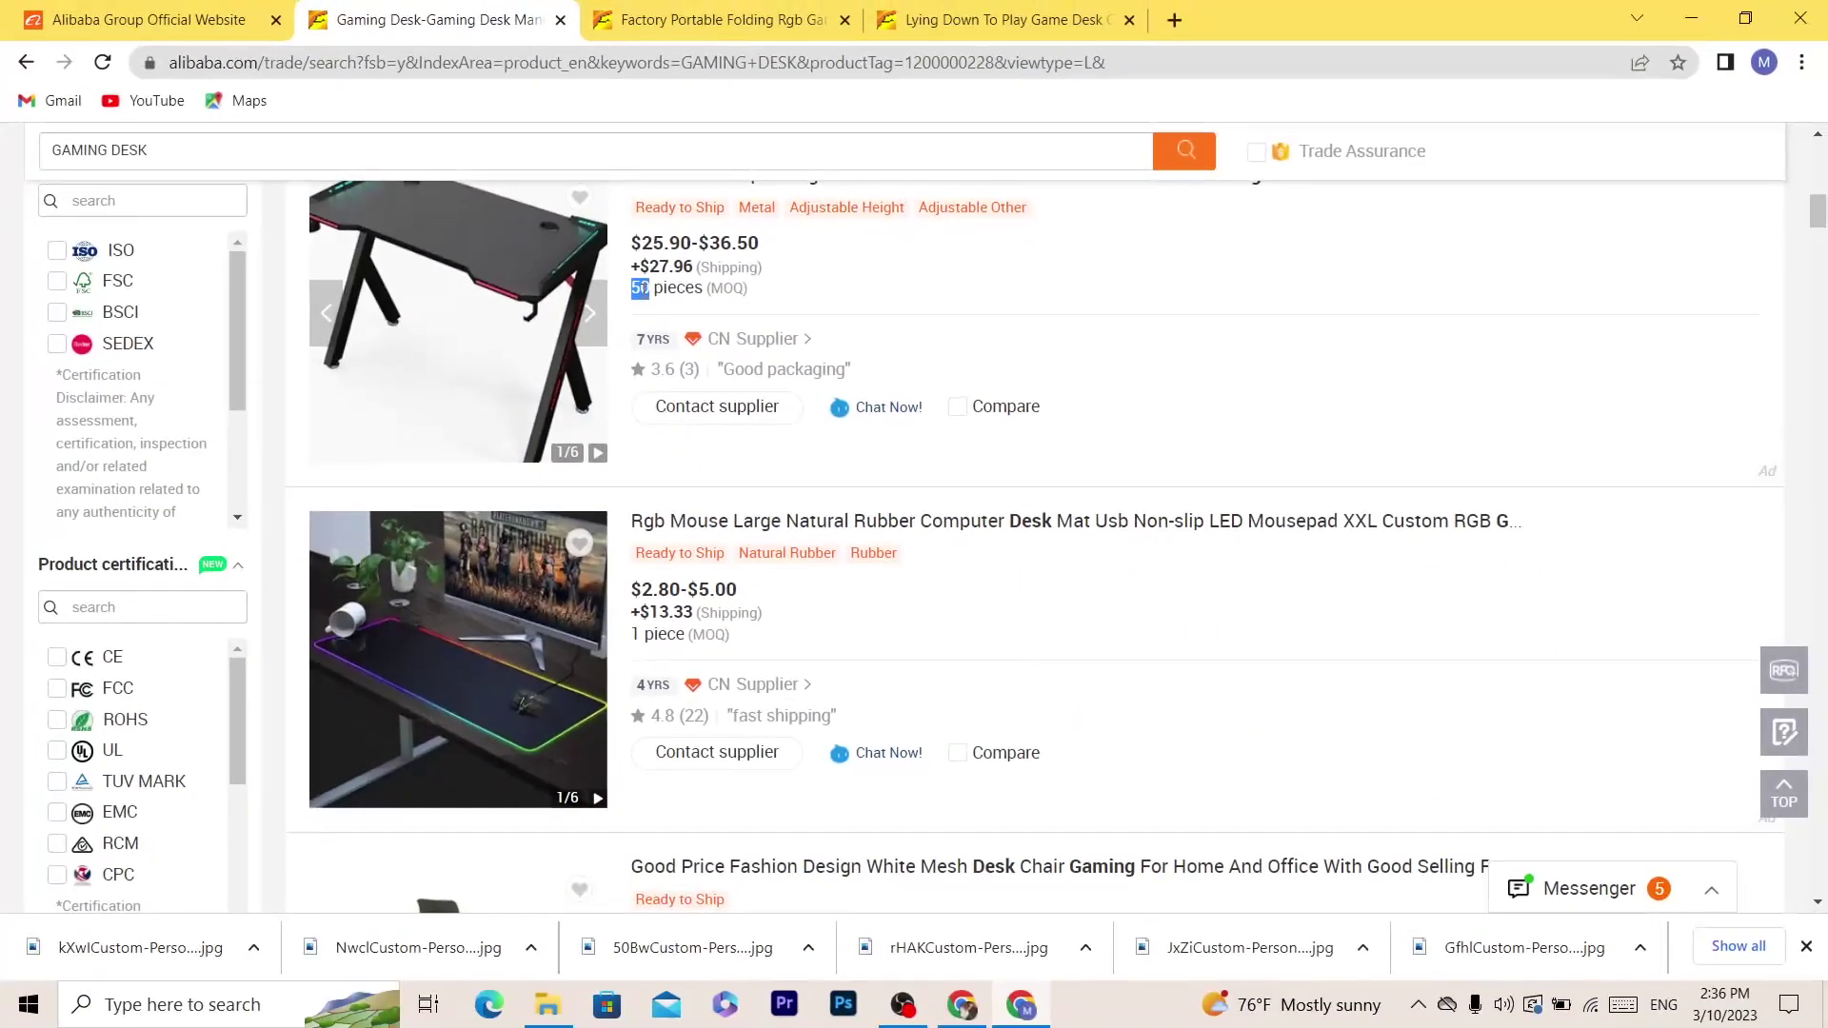
triple_click(642, 288)
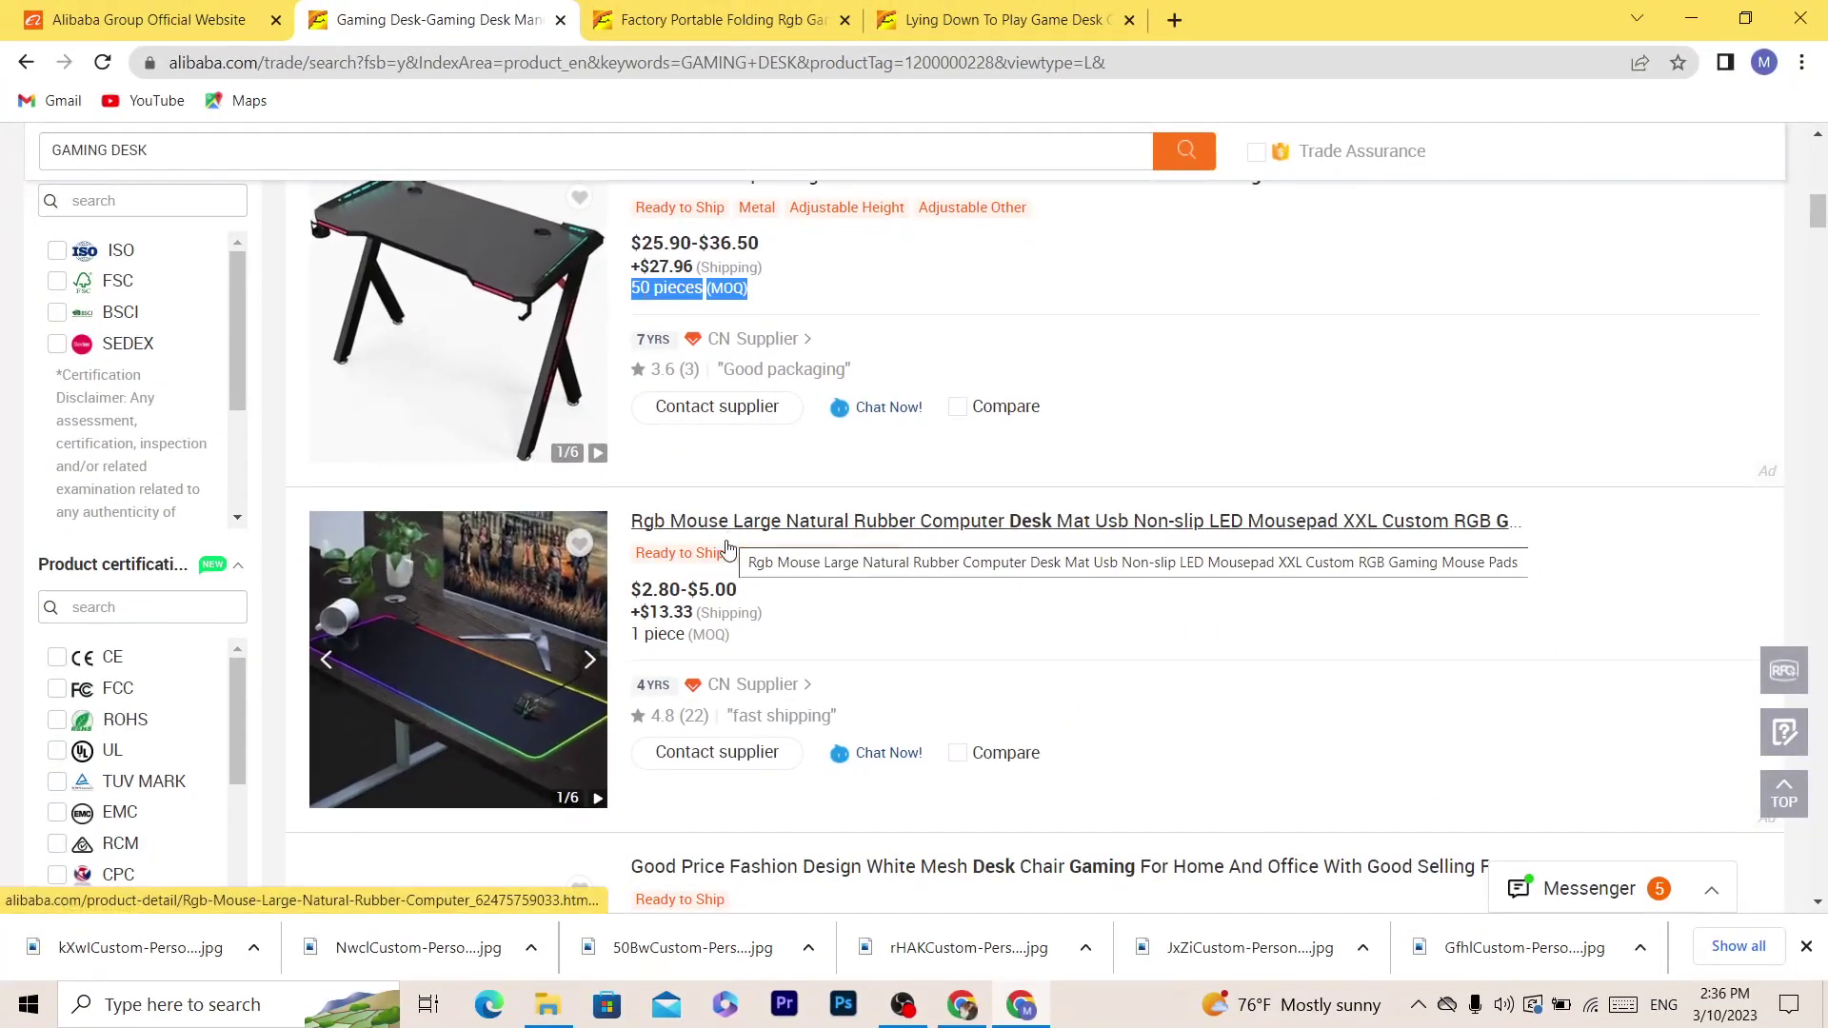
triple_click(664, 634)
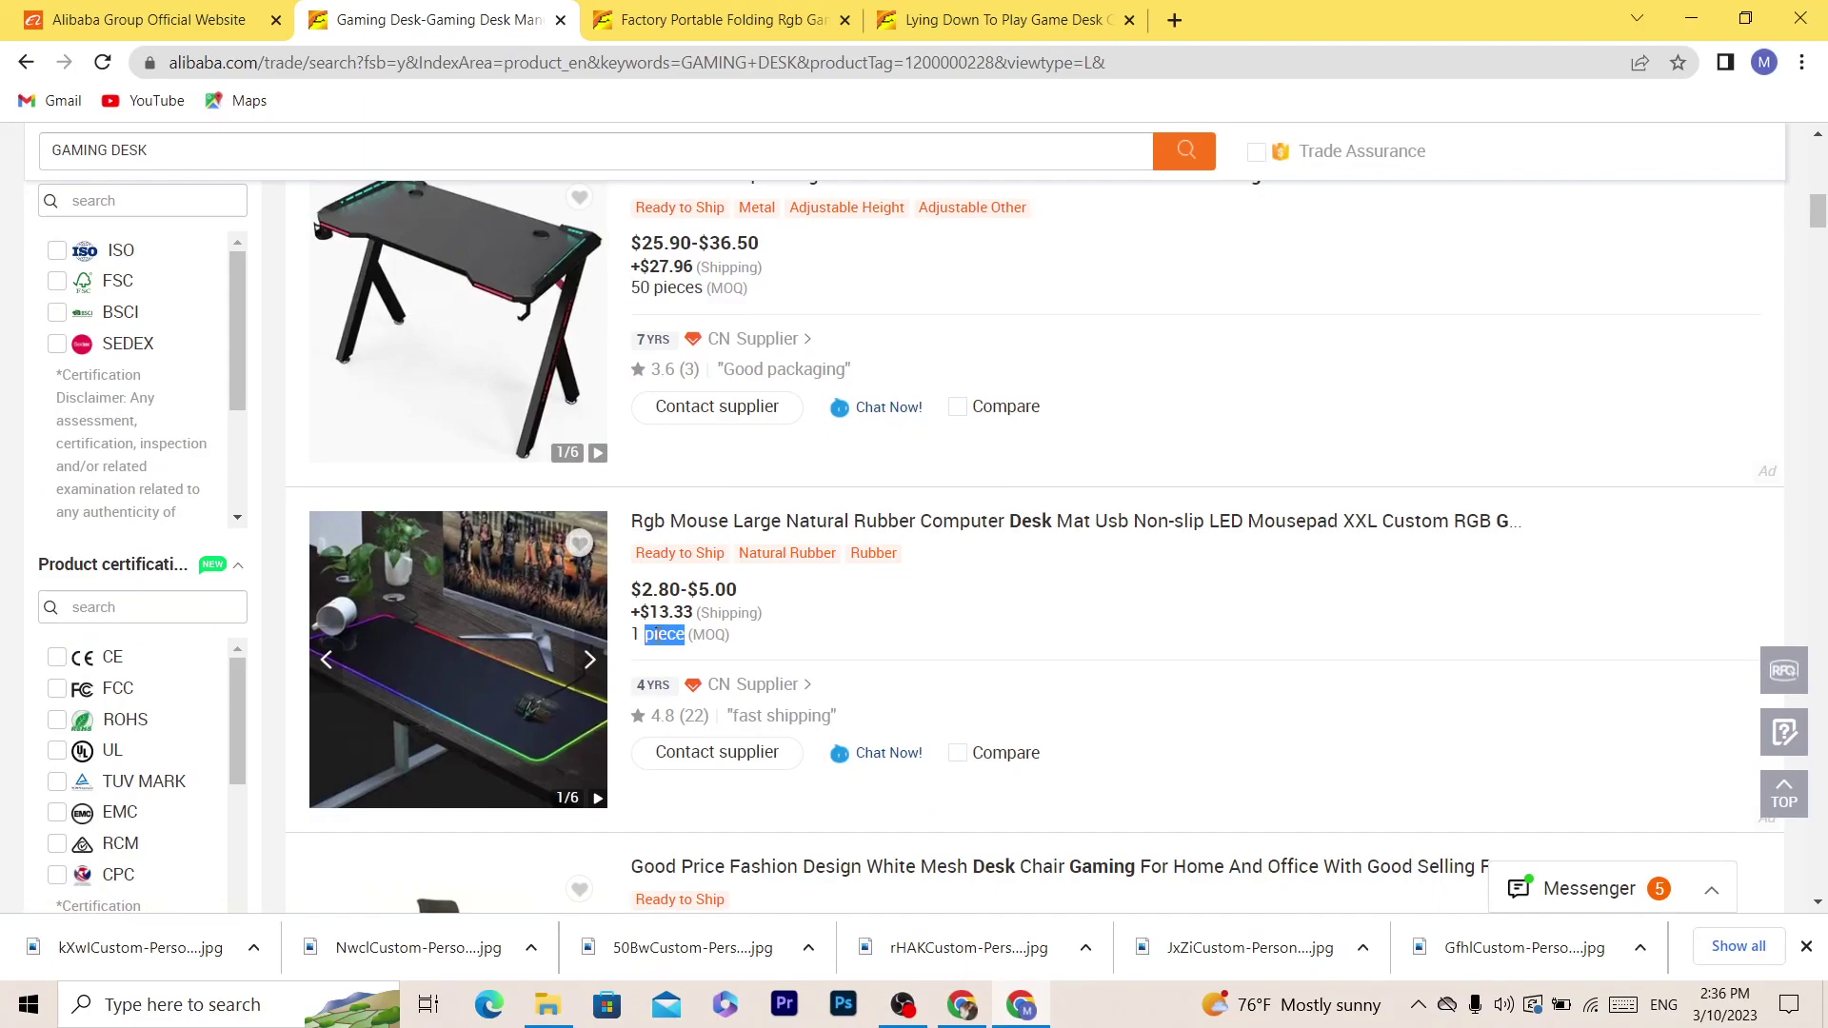
Open the large natural rubber RGB mouse pad listing and start an order for 1 piece of the 300-250-4mm option.
click(796, 519)
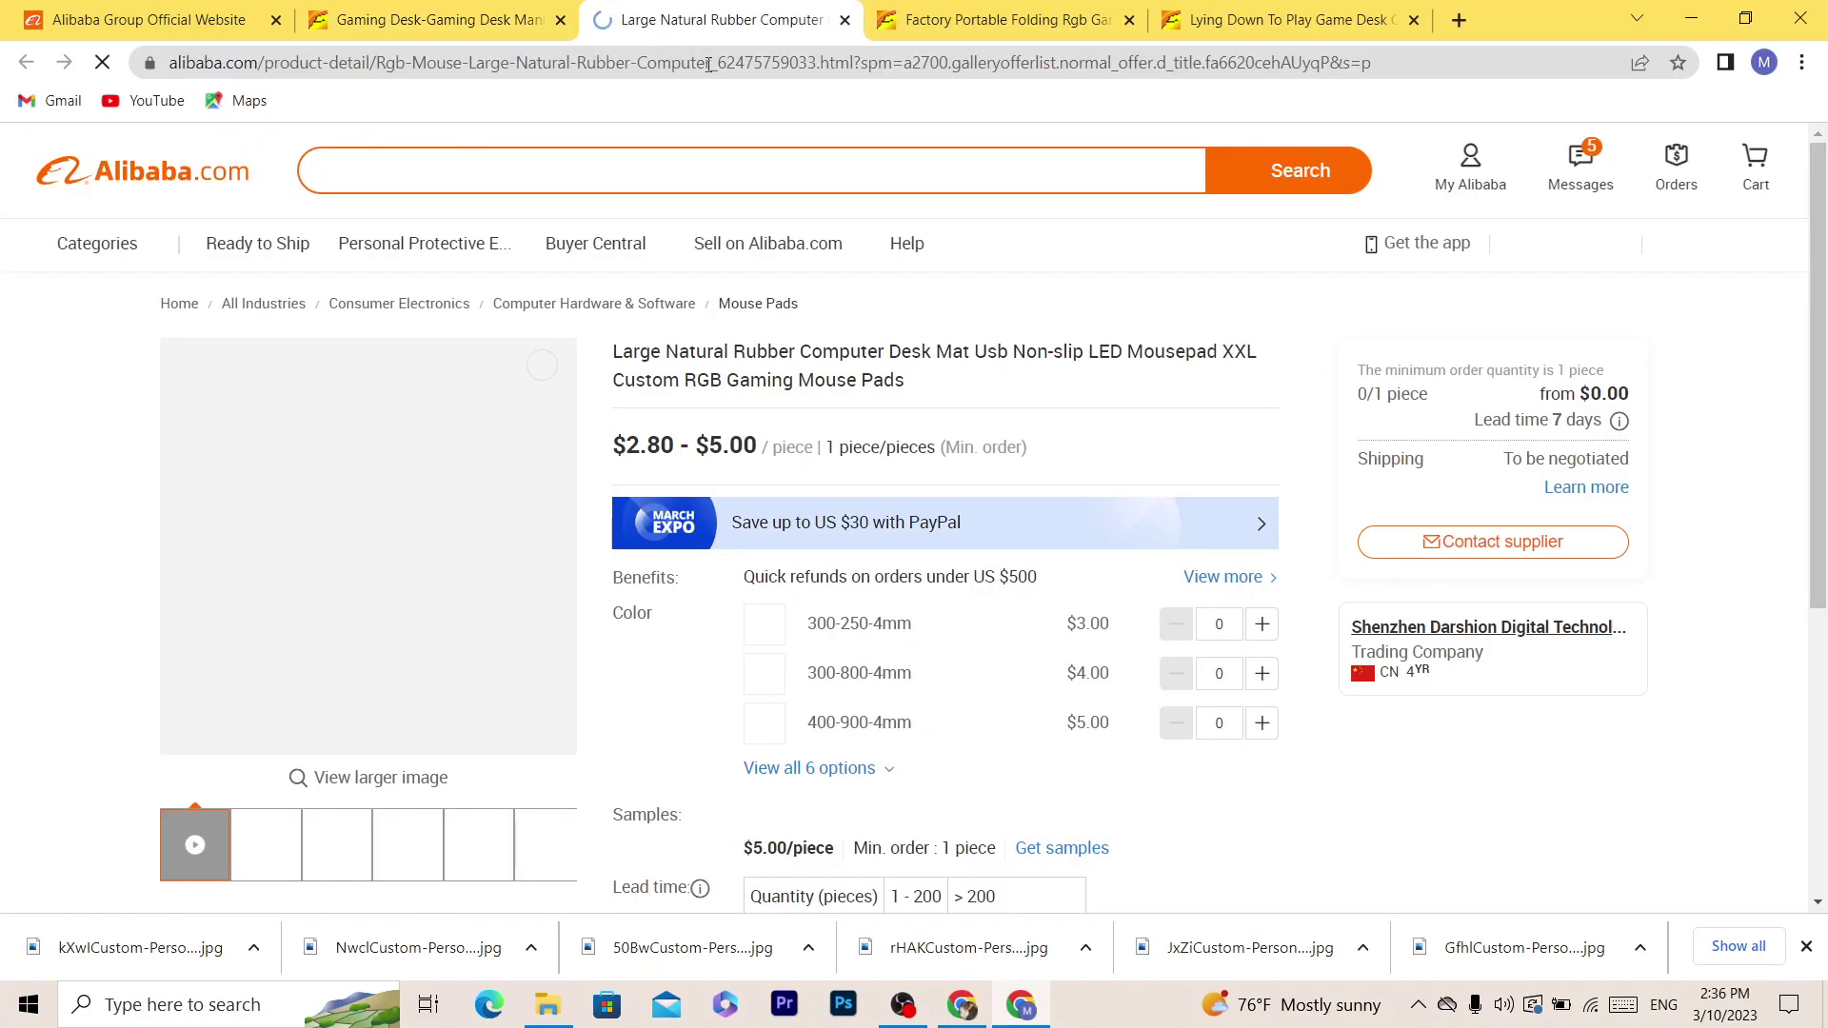
click(706, 65)
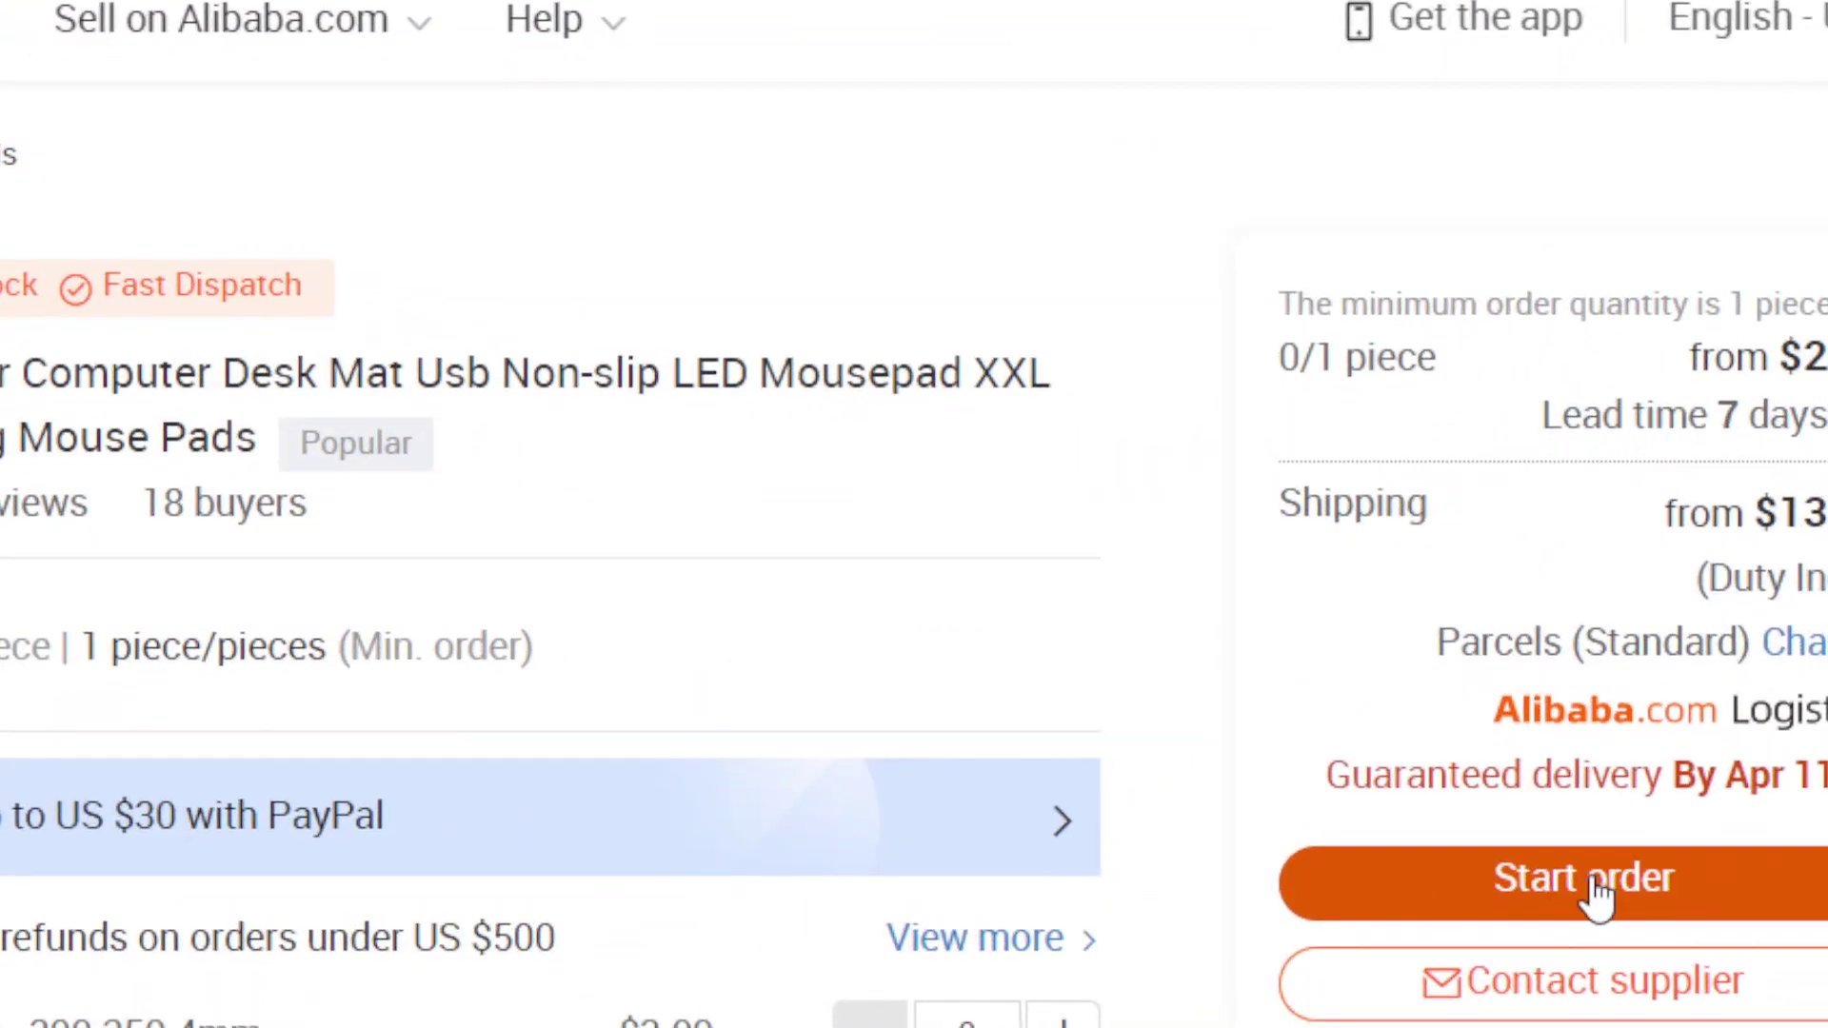
click(1595, 894)
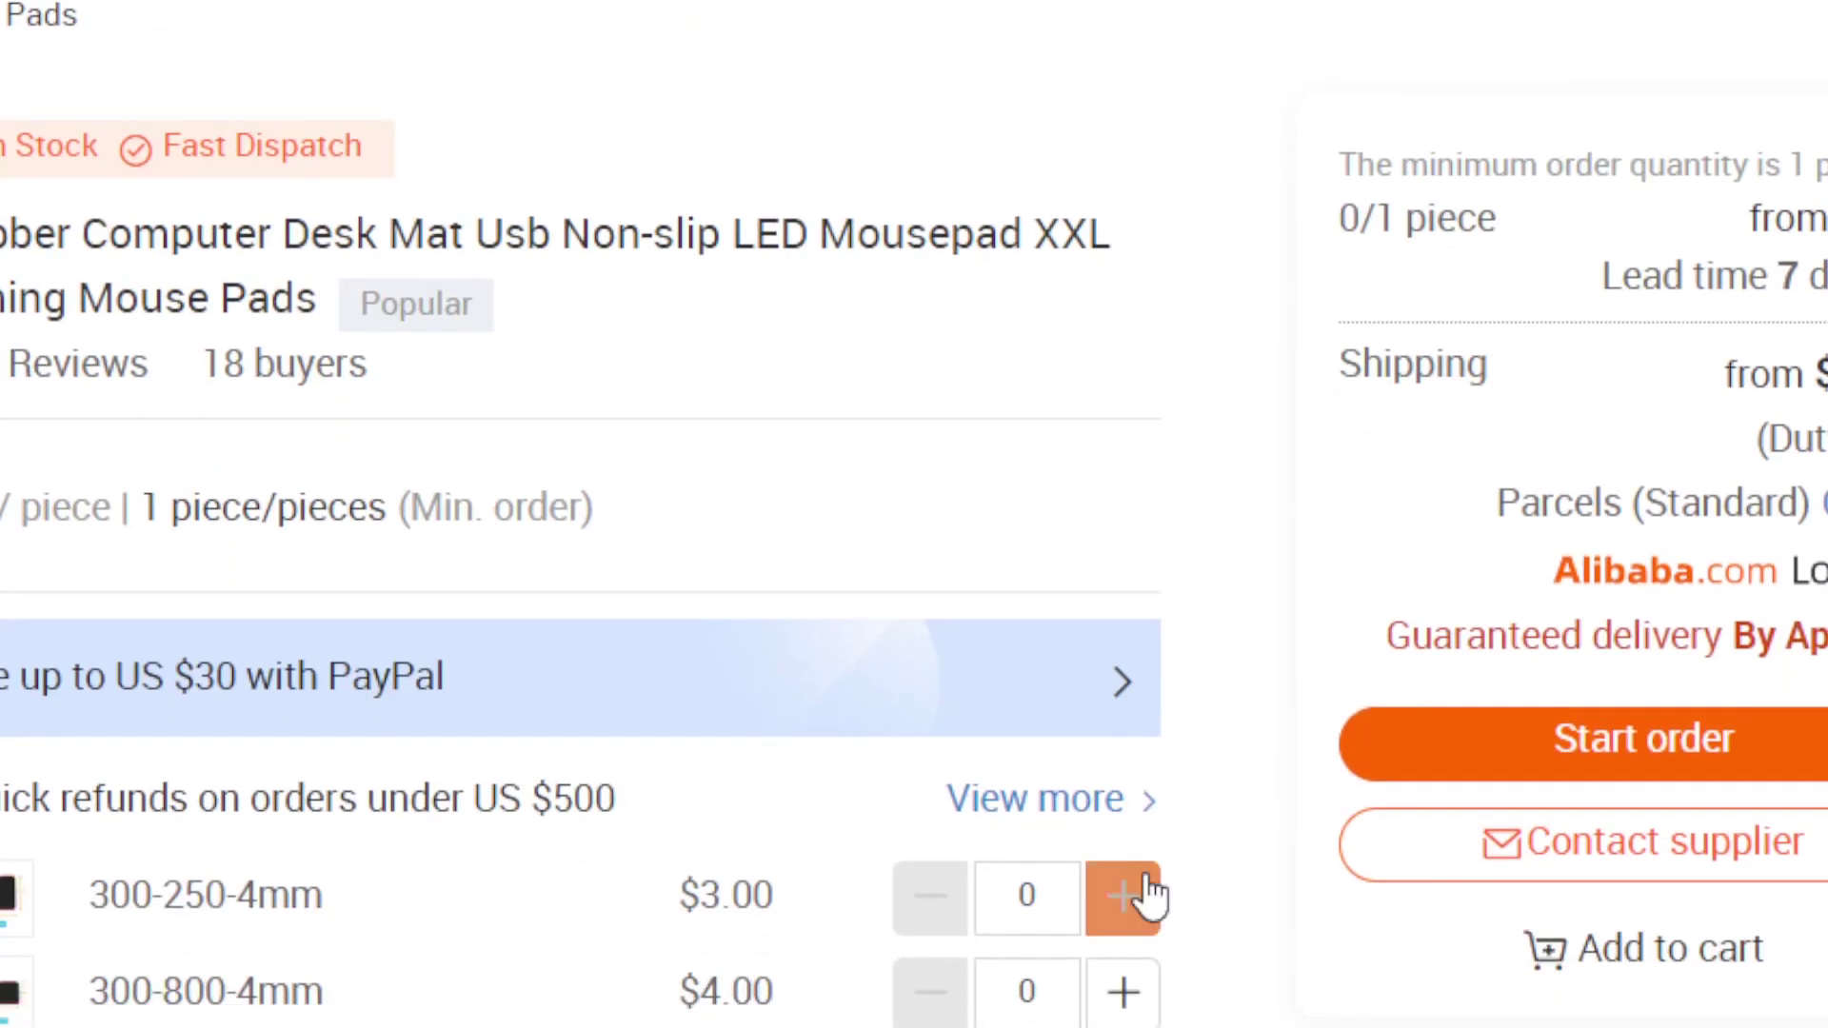
click(1133, 895)
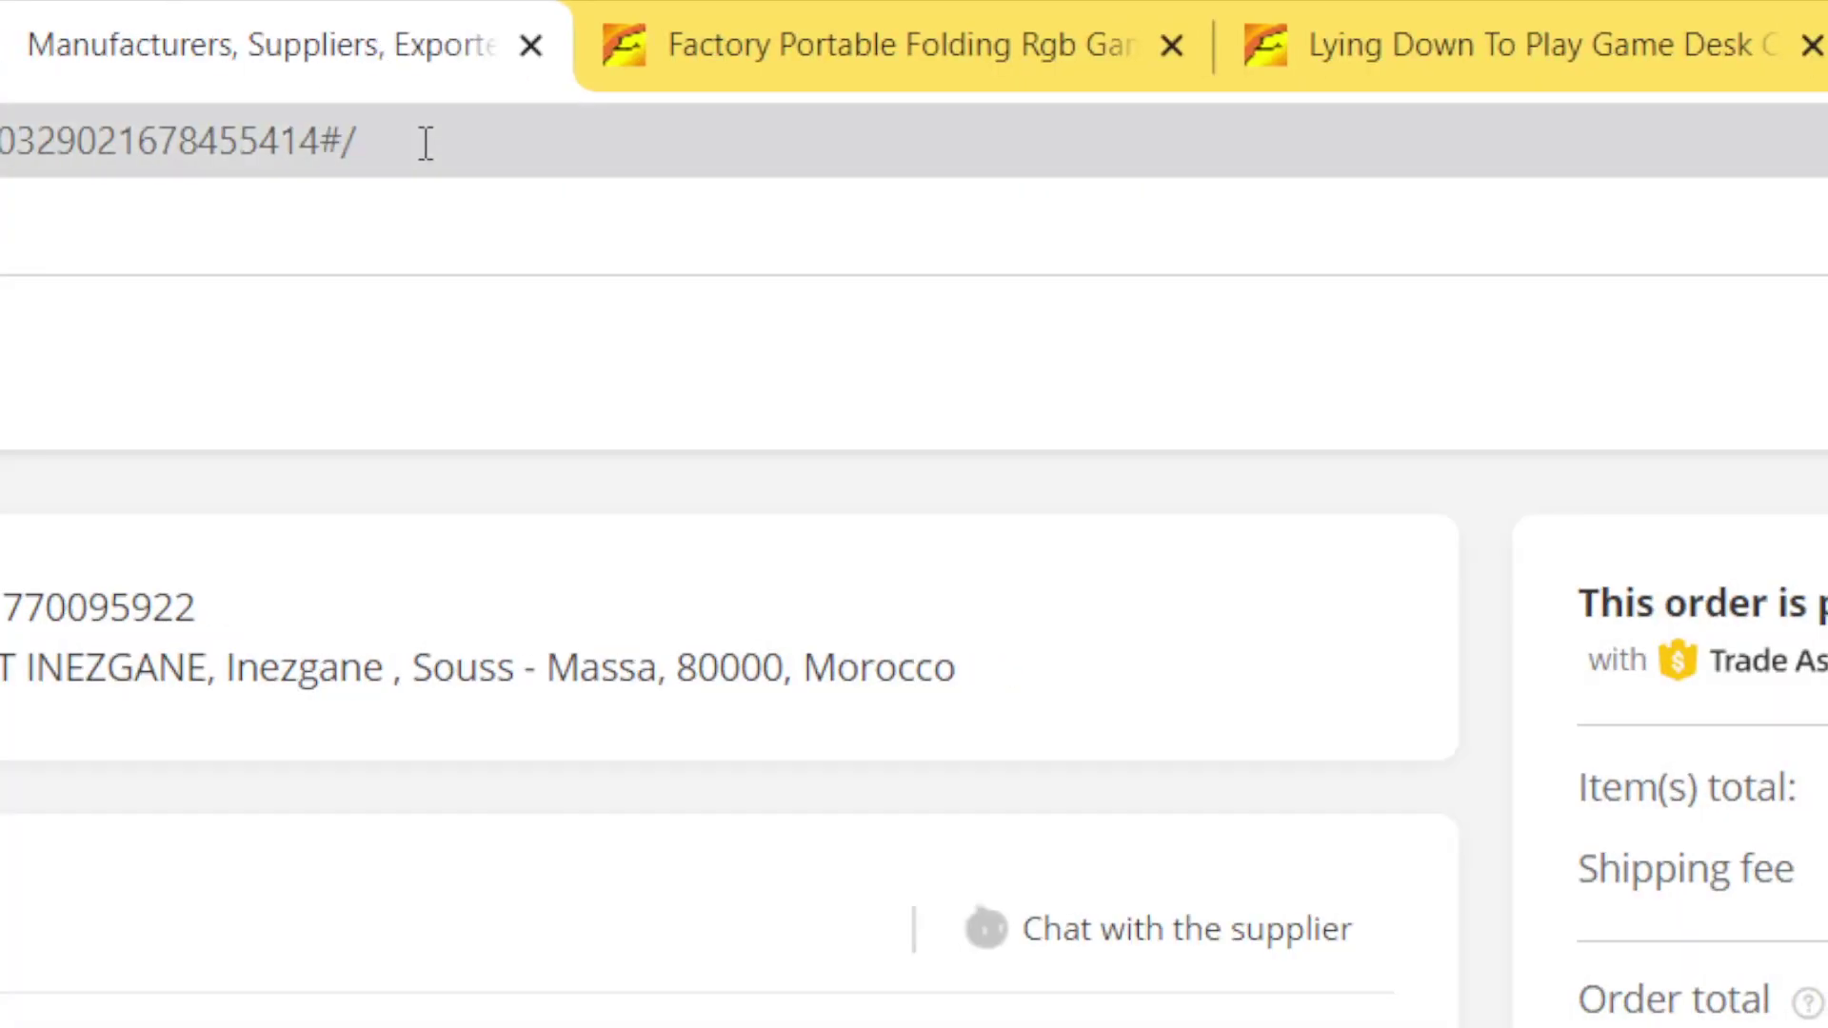
Review the Buy Now page for the mouse pad, including the shipping address, shipping method and order cost breakdown.
double_click(426, 143)
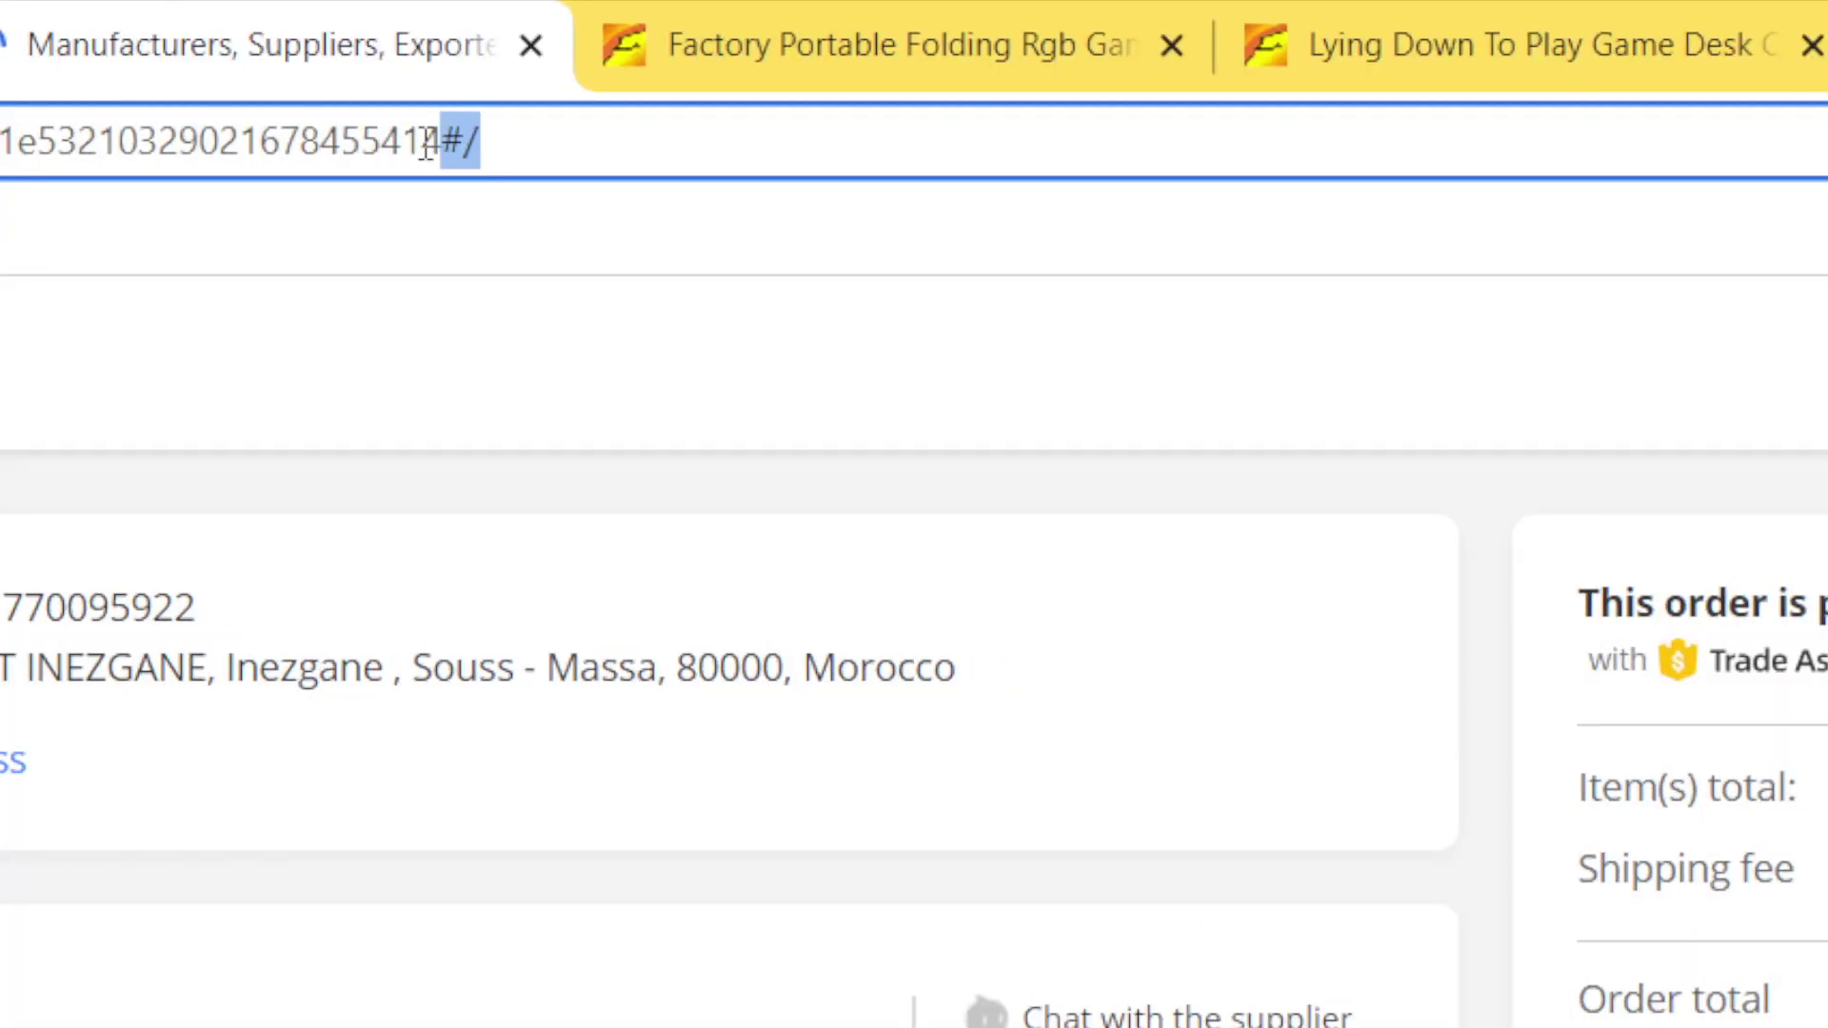
click(632, 155)
triple_click(632, 155)
click(636, 157)
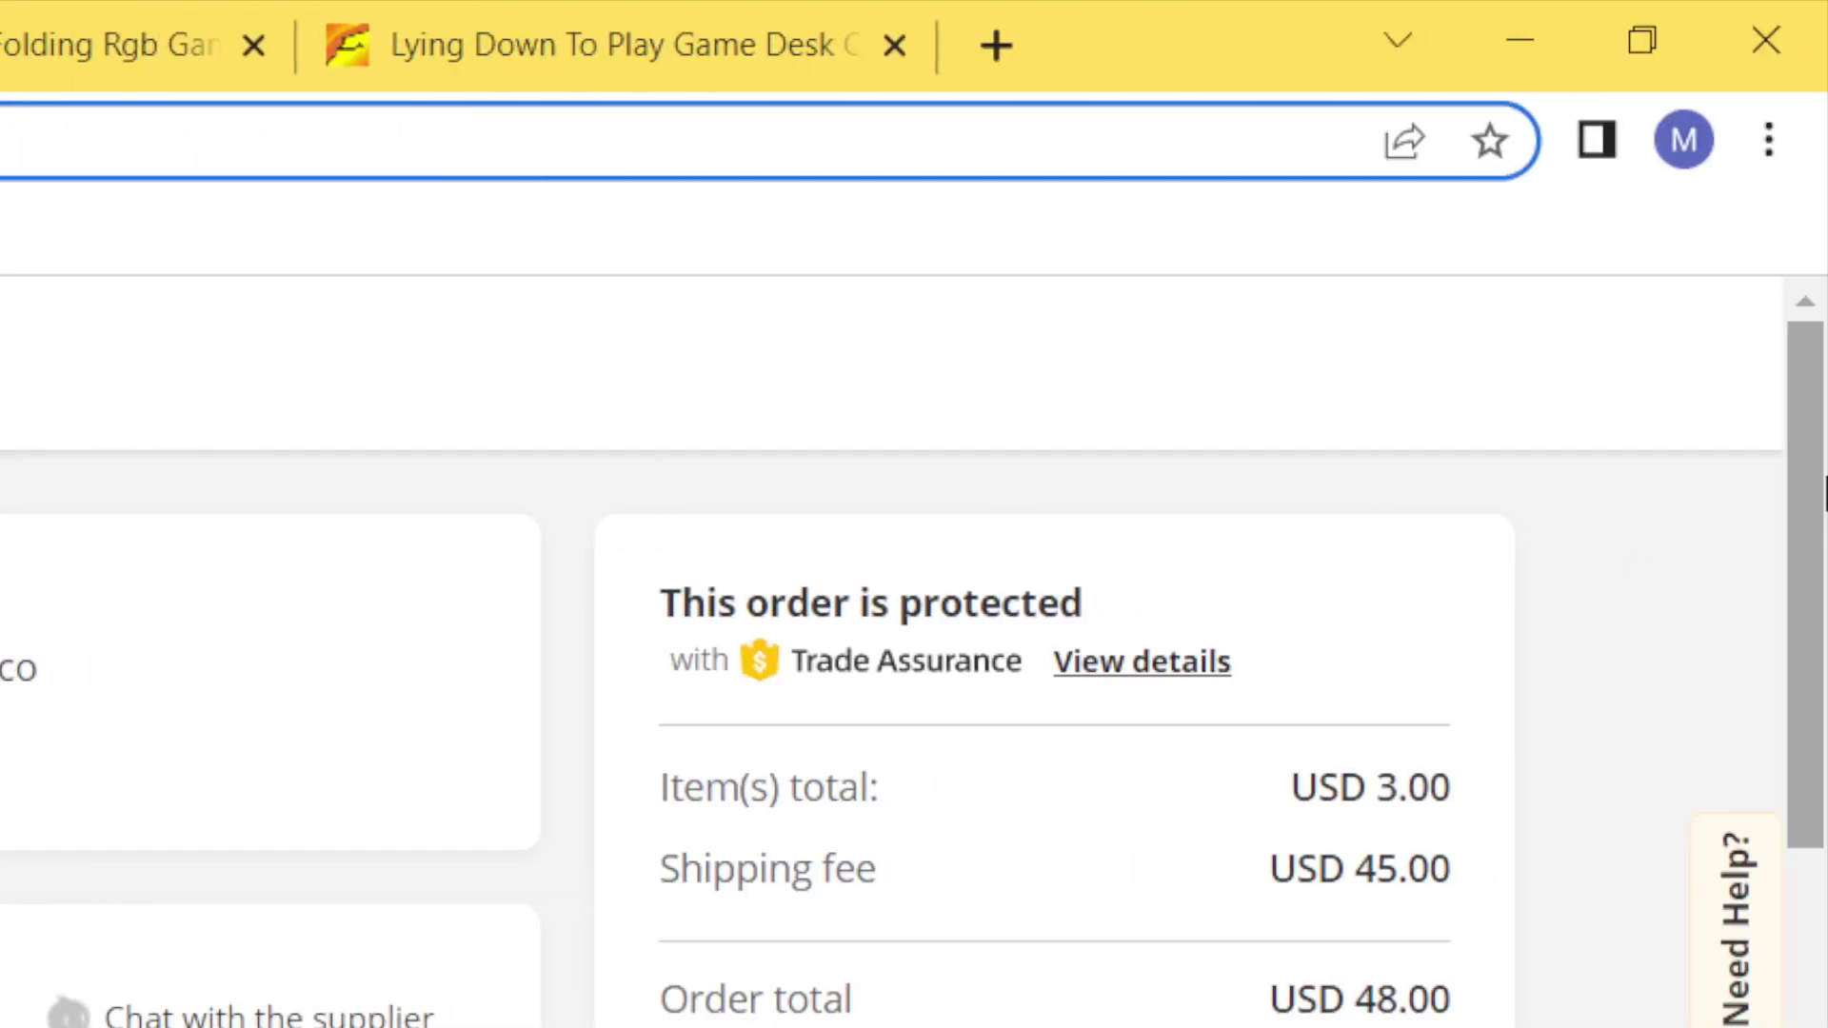
drag(1822, 480, 1826, 495)
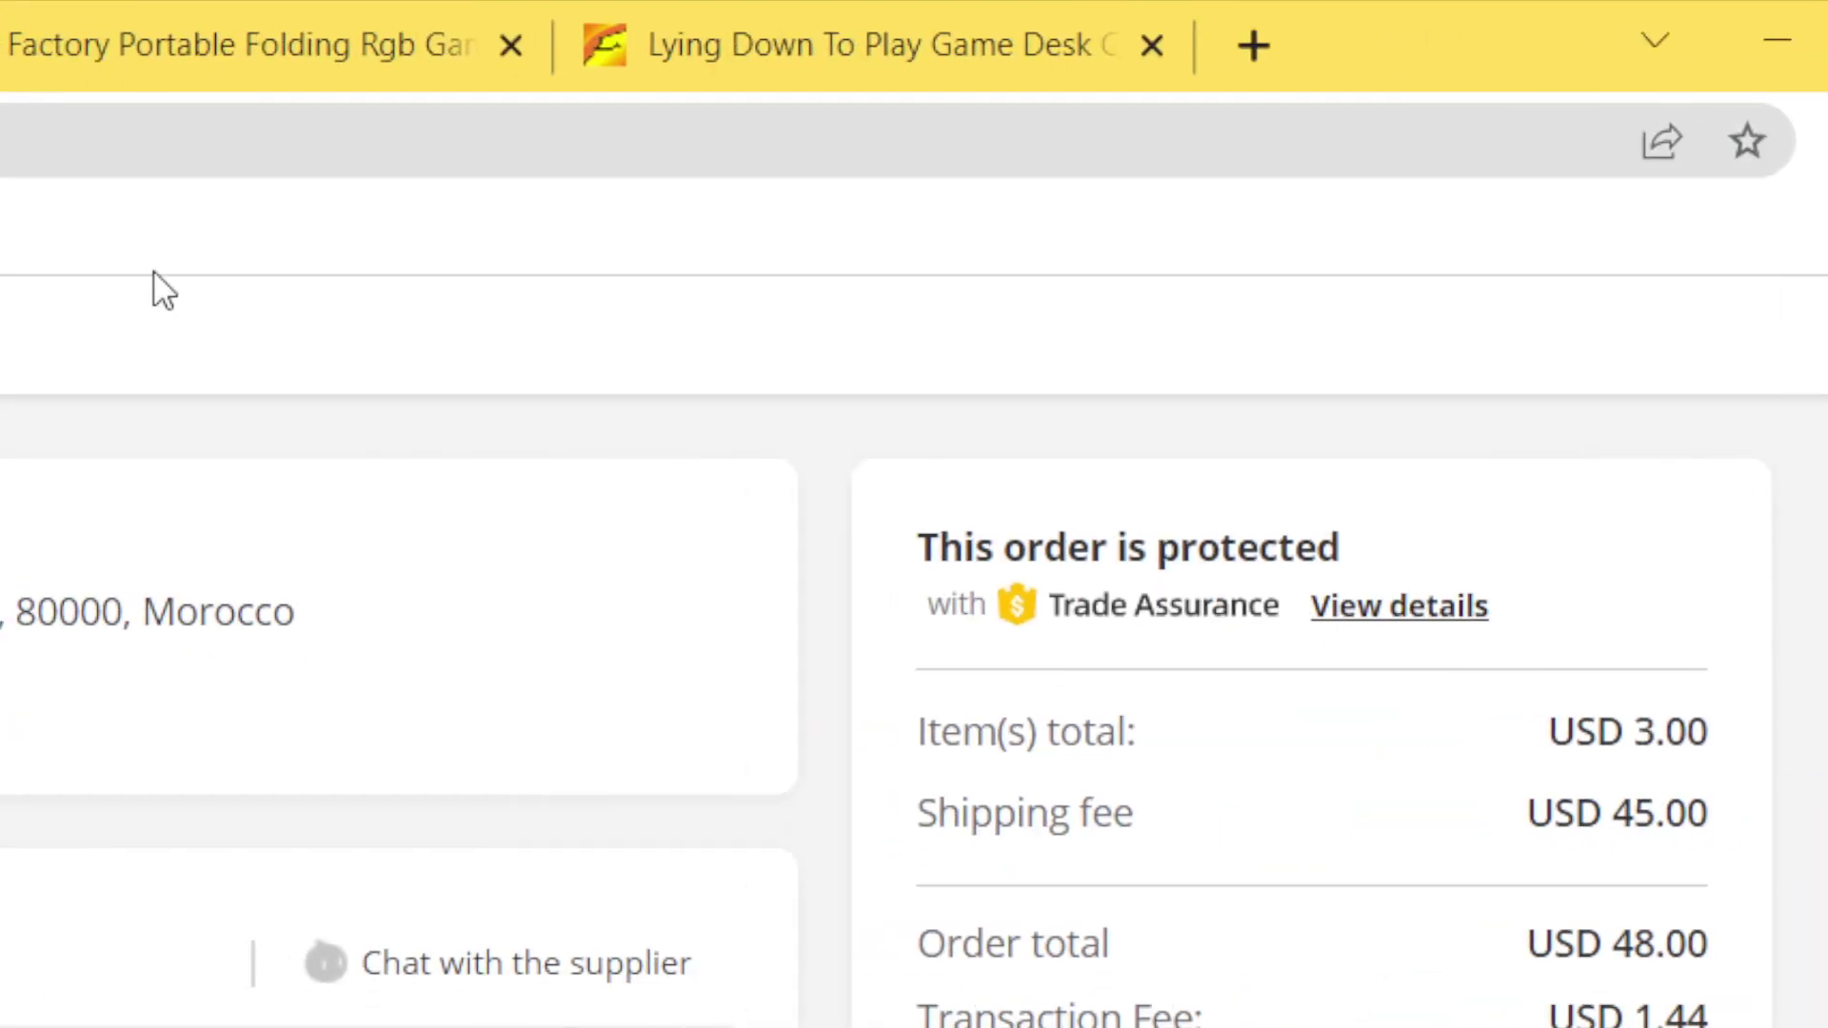
click(157, 147)
drag(1822, 628, 1821, 571)
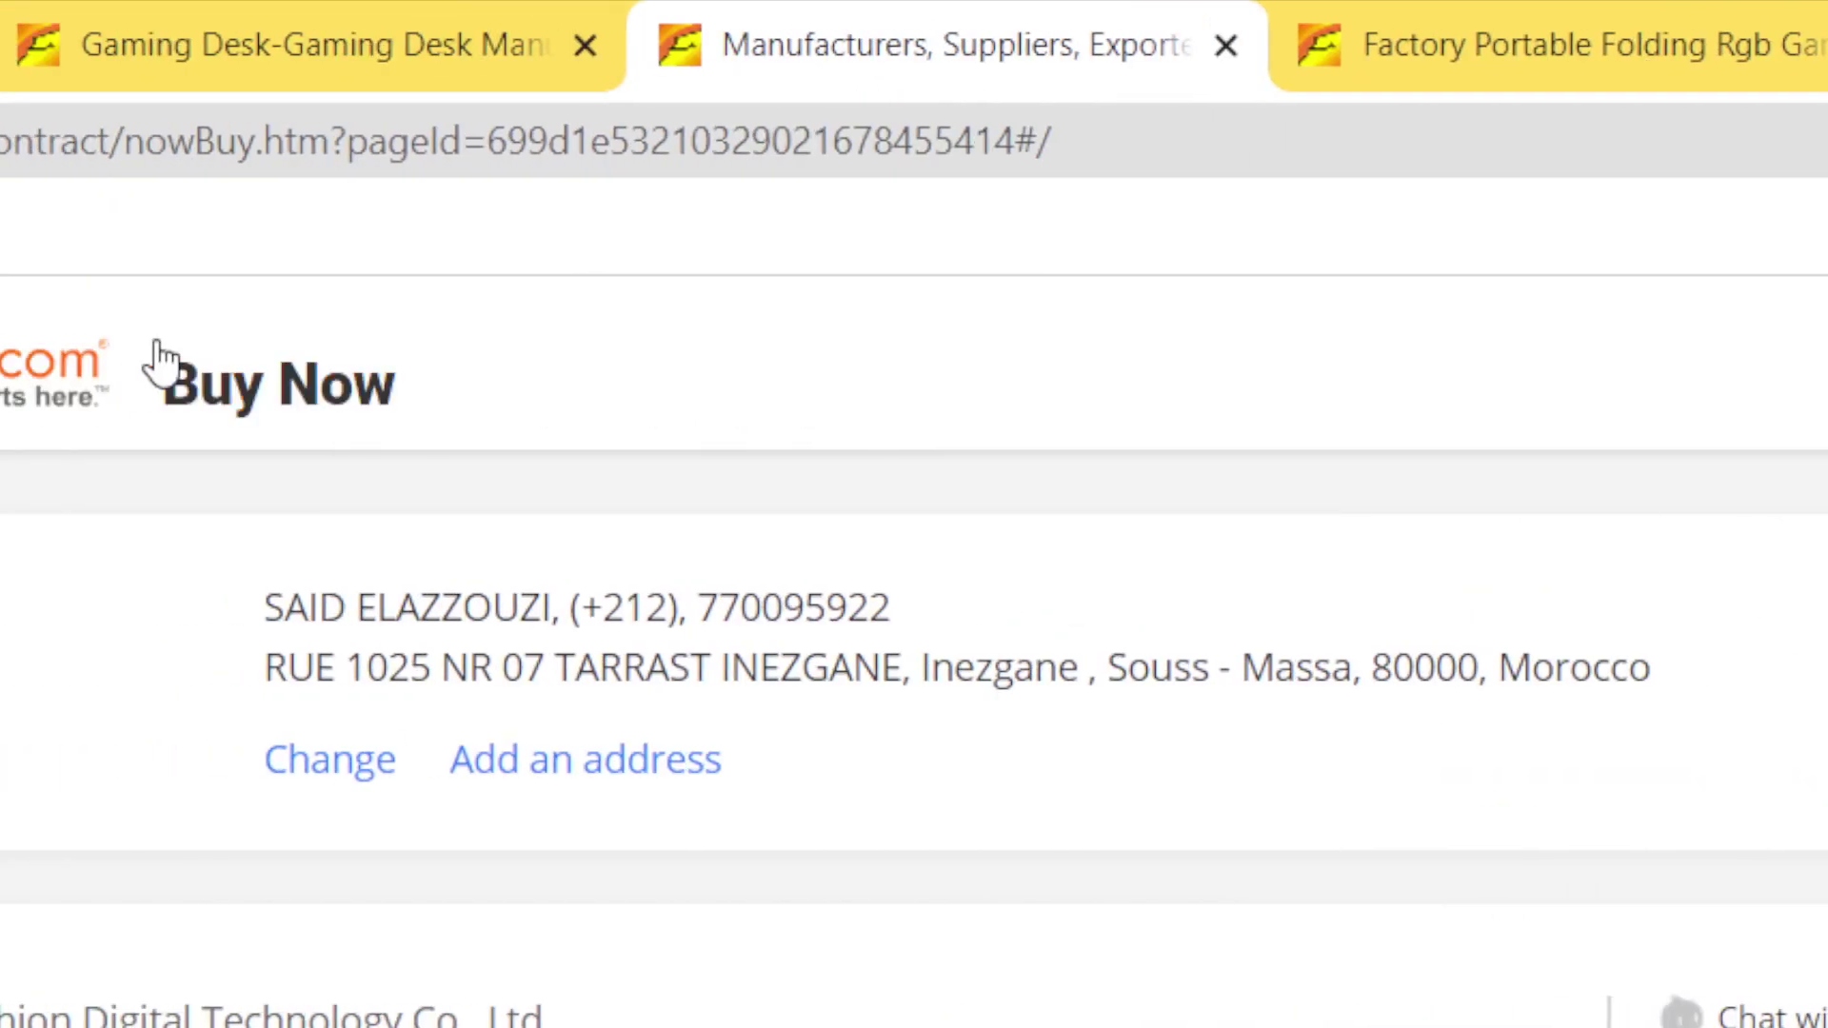
click(1147, 163)
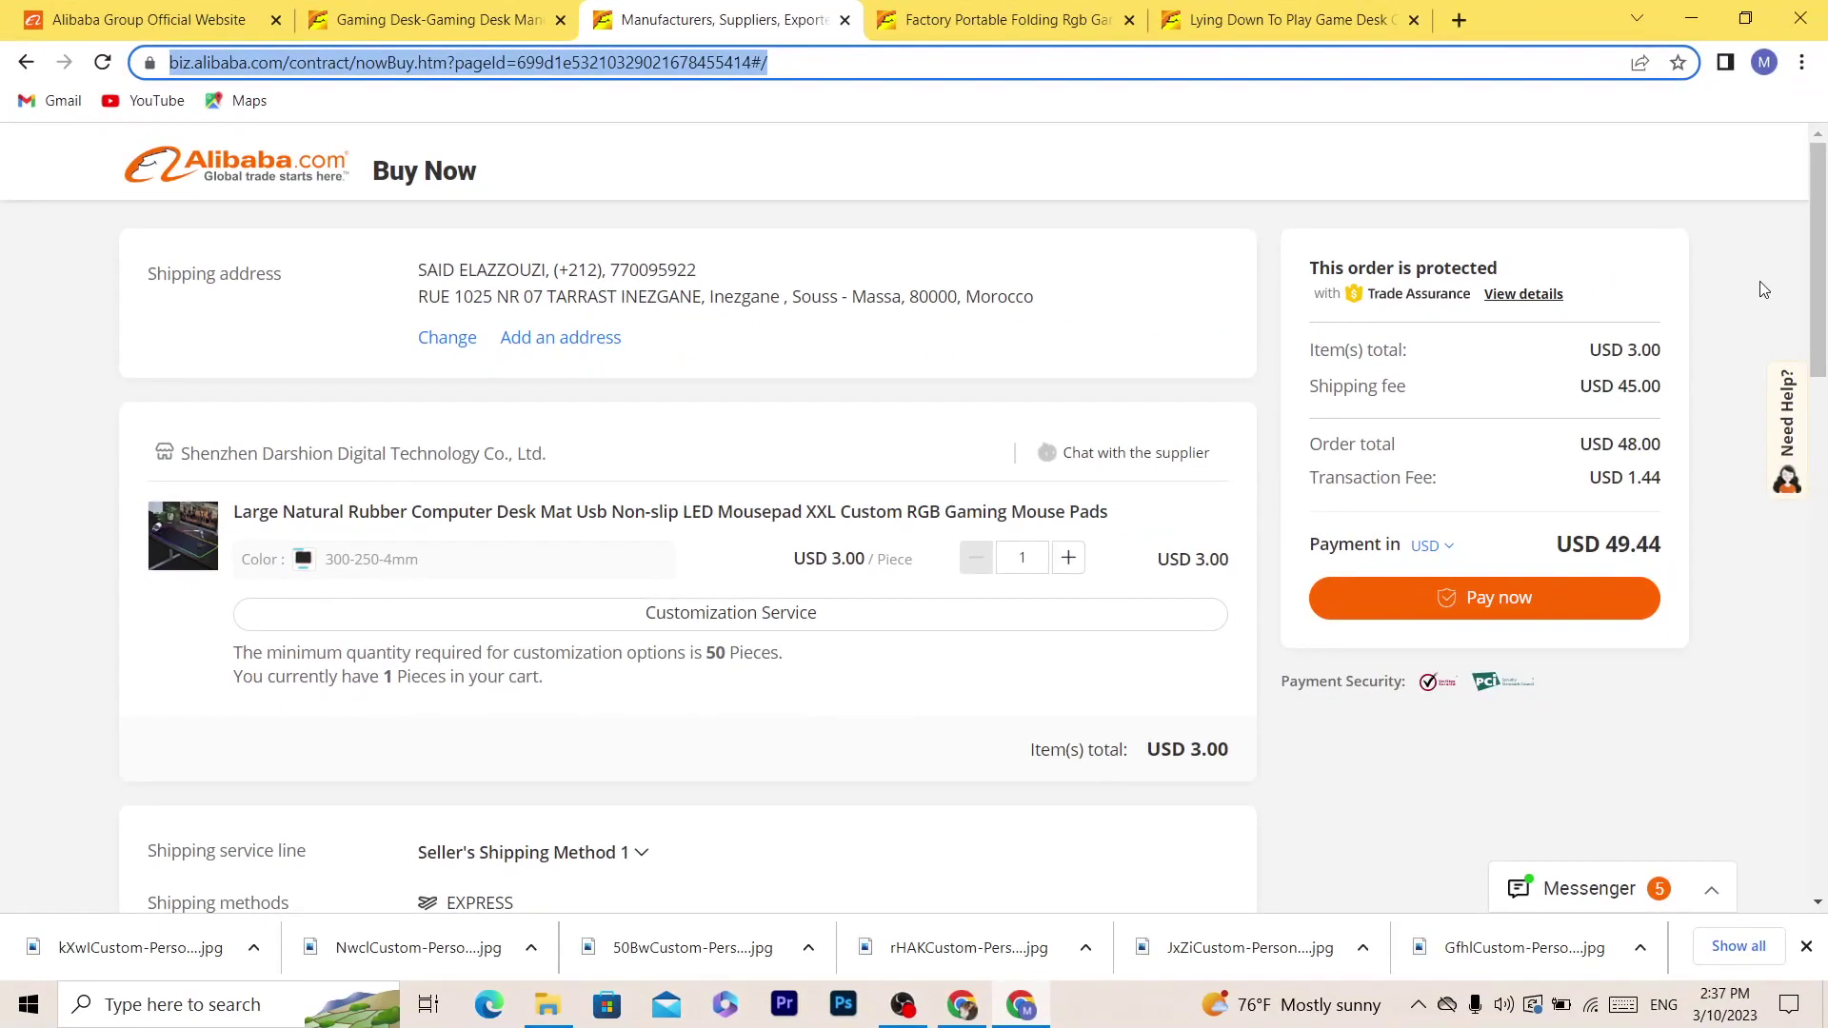
Open the saved shipping address selection for the order and close it without changing the address.
click(1816, 276)
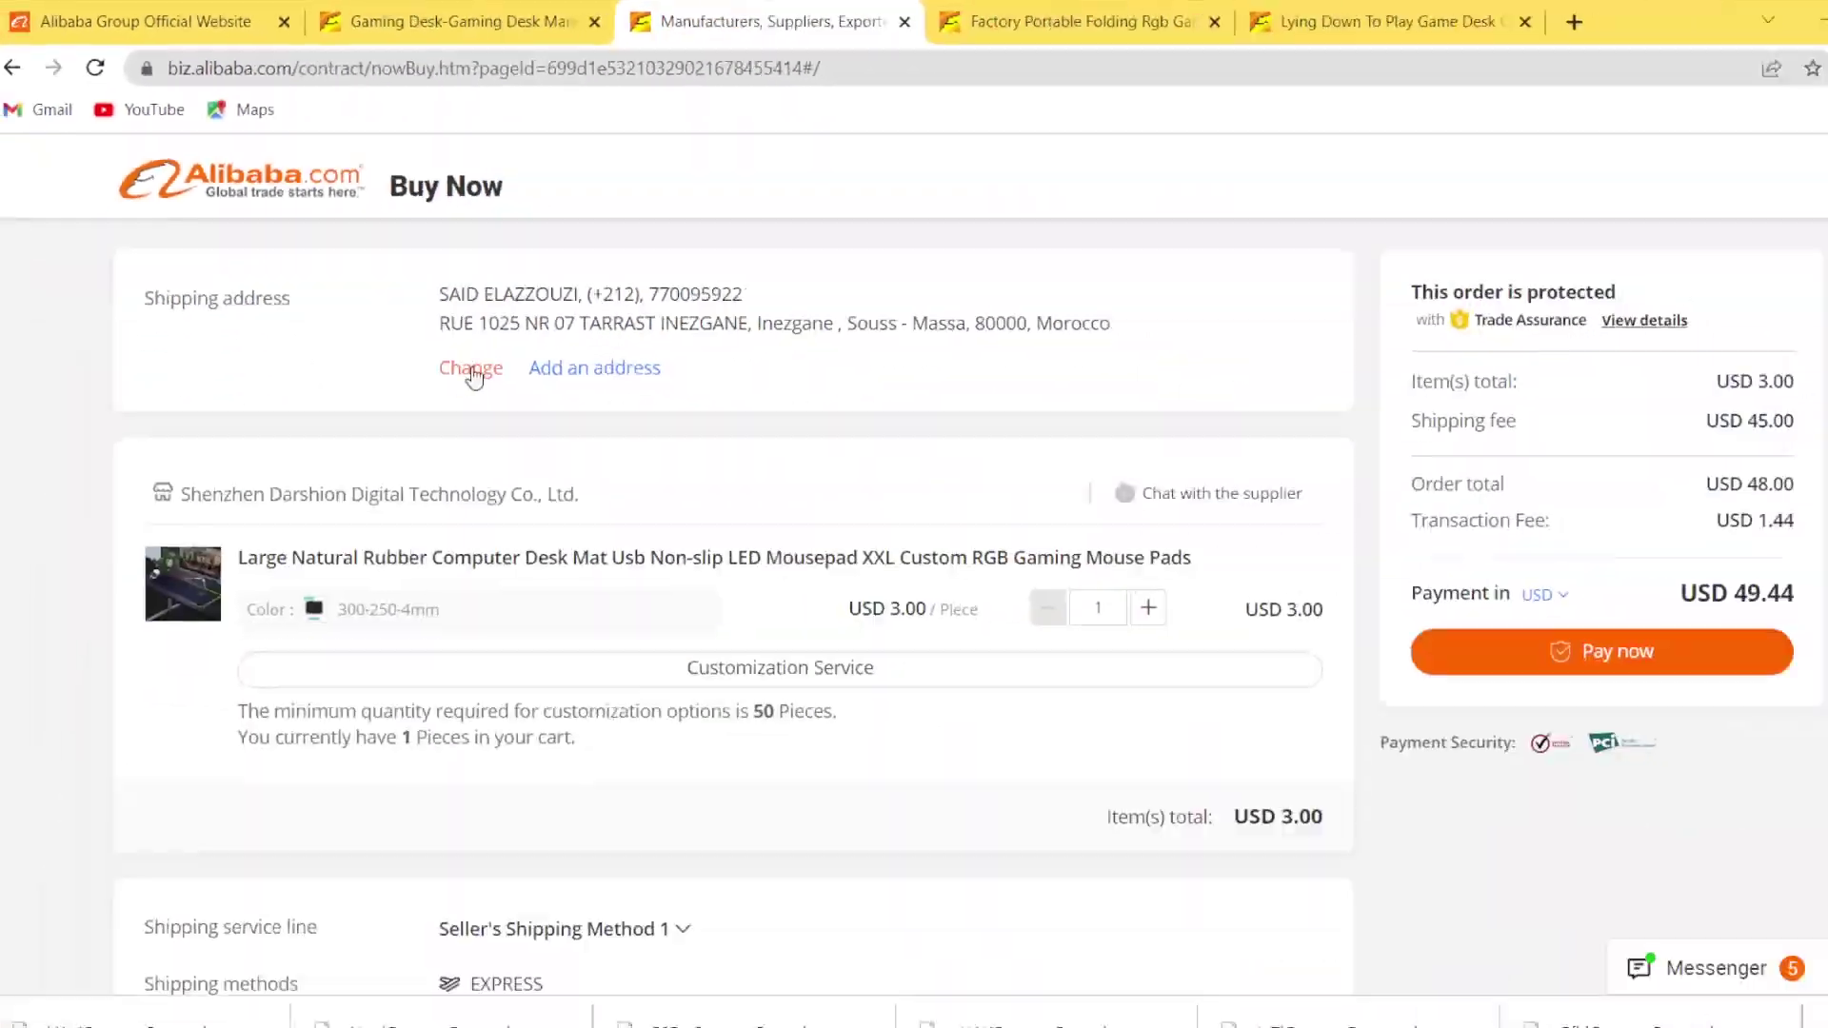
click(446, 342)
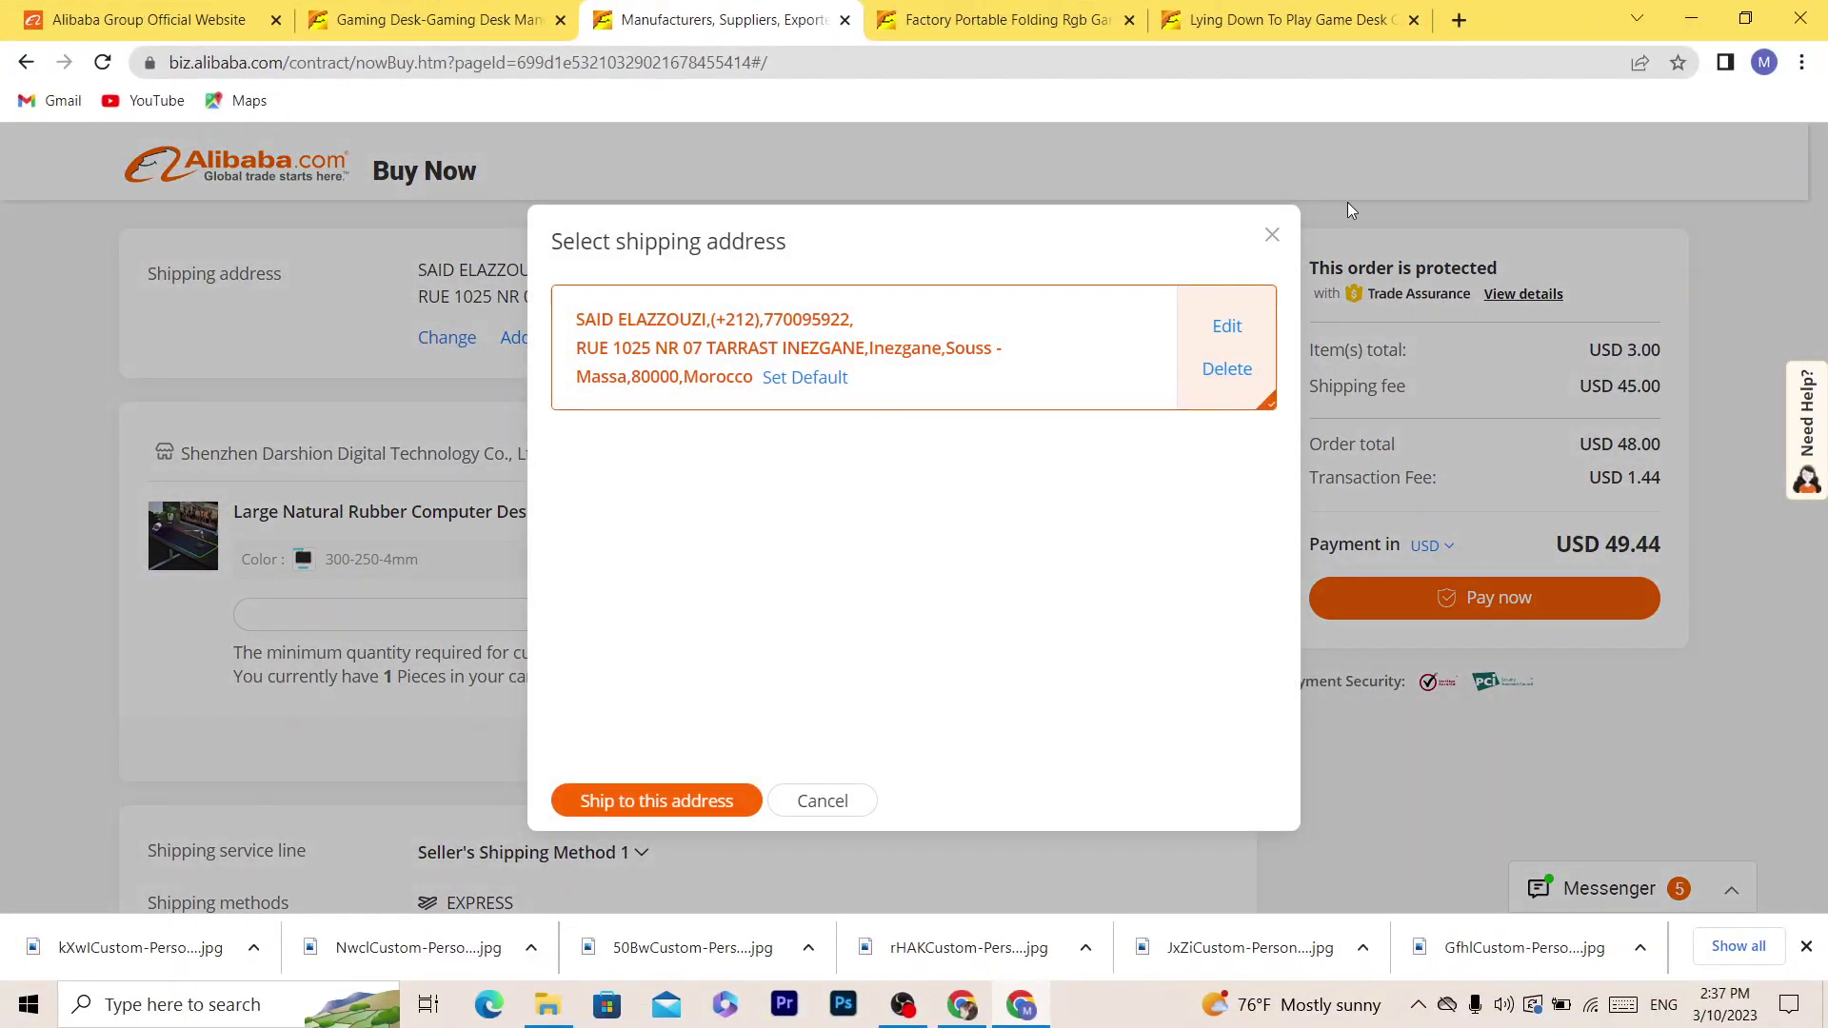
click(1273, 237)
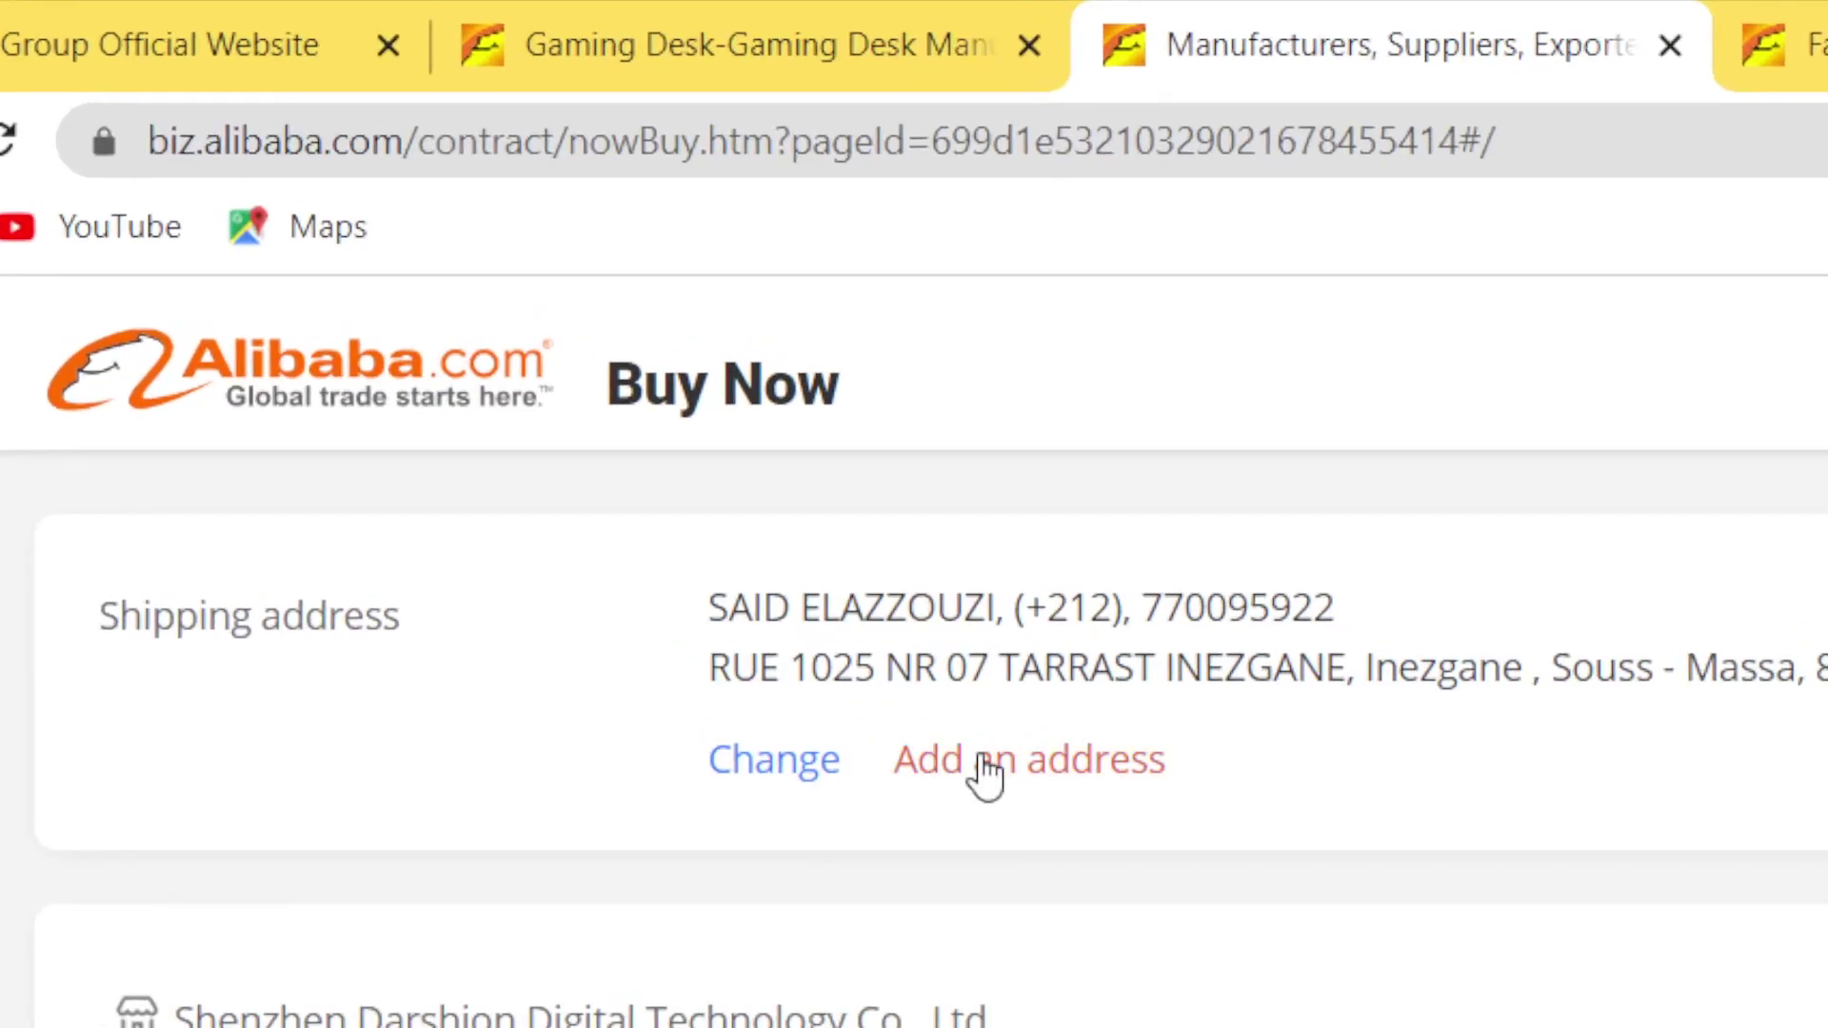
Start adding a shipping address, set its country to United States of America and go through the two address line fields.
click(538, 339)
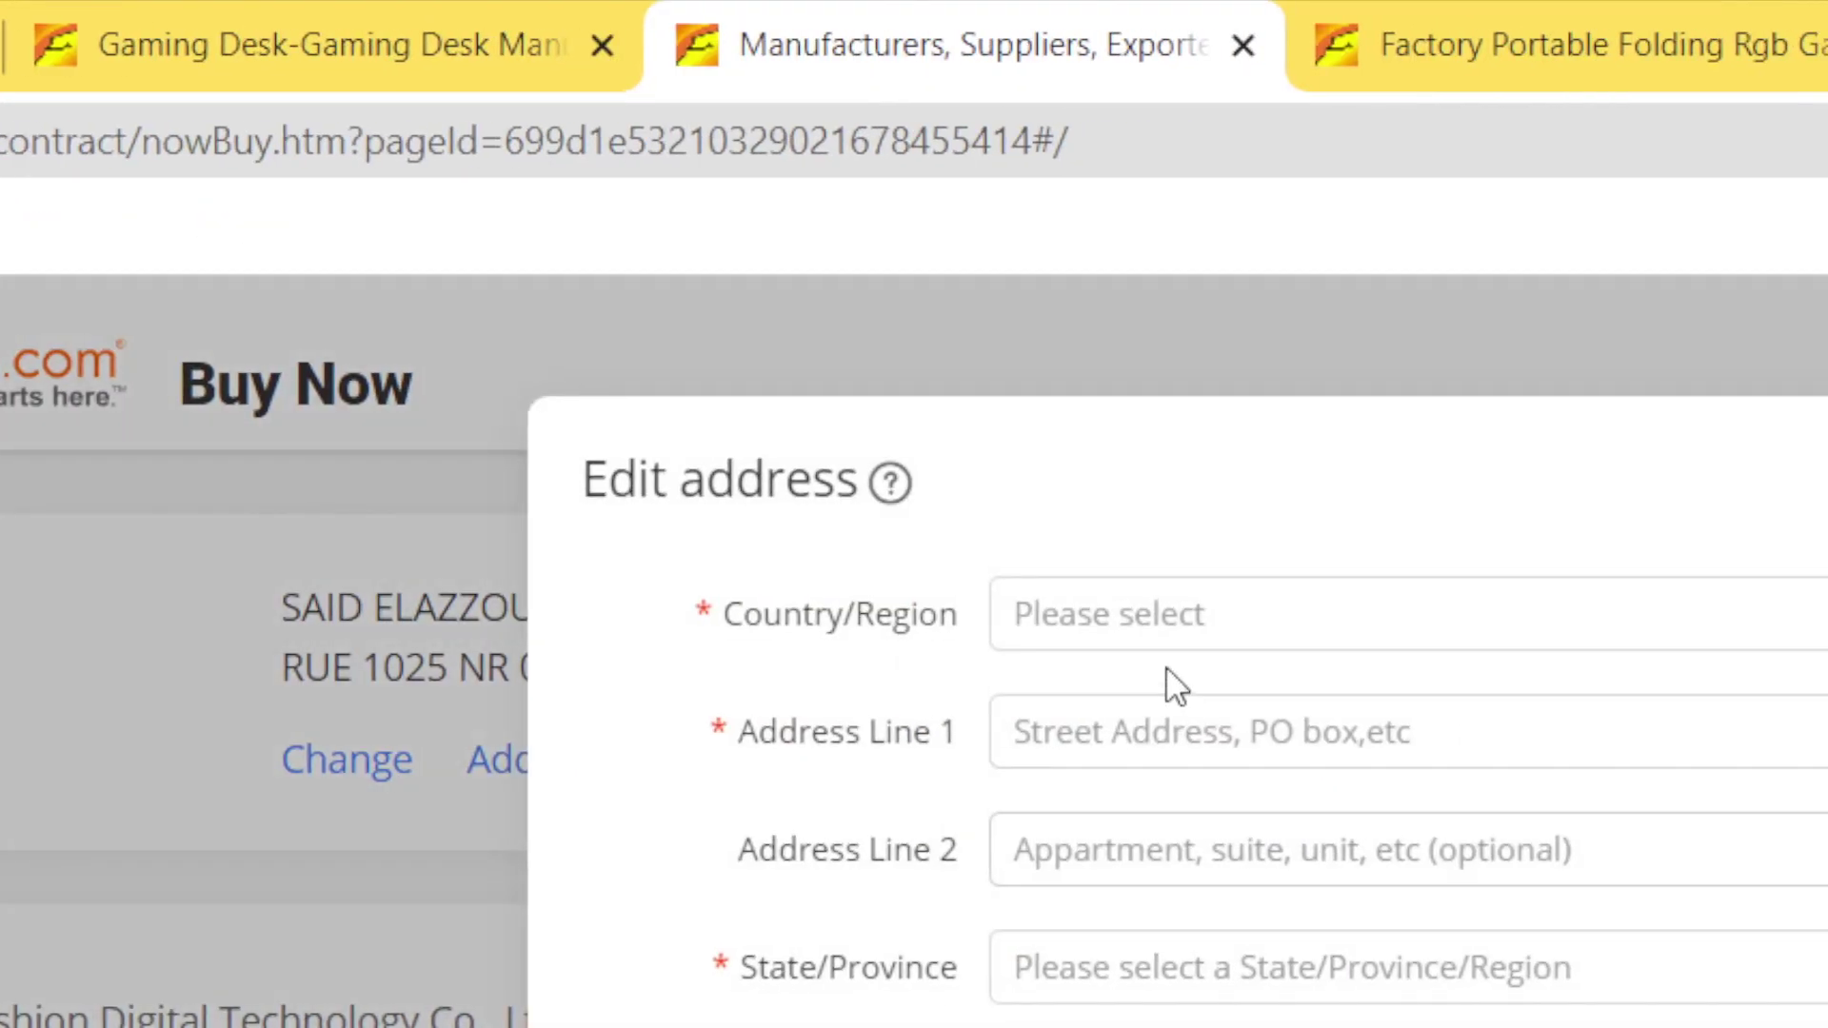
click(1181, 633)
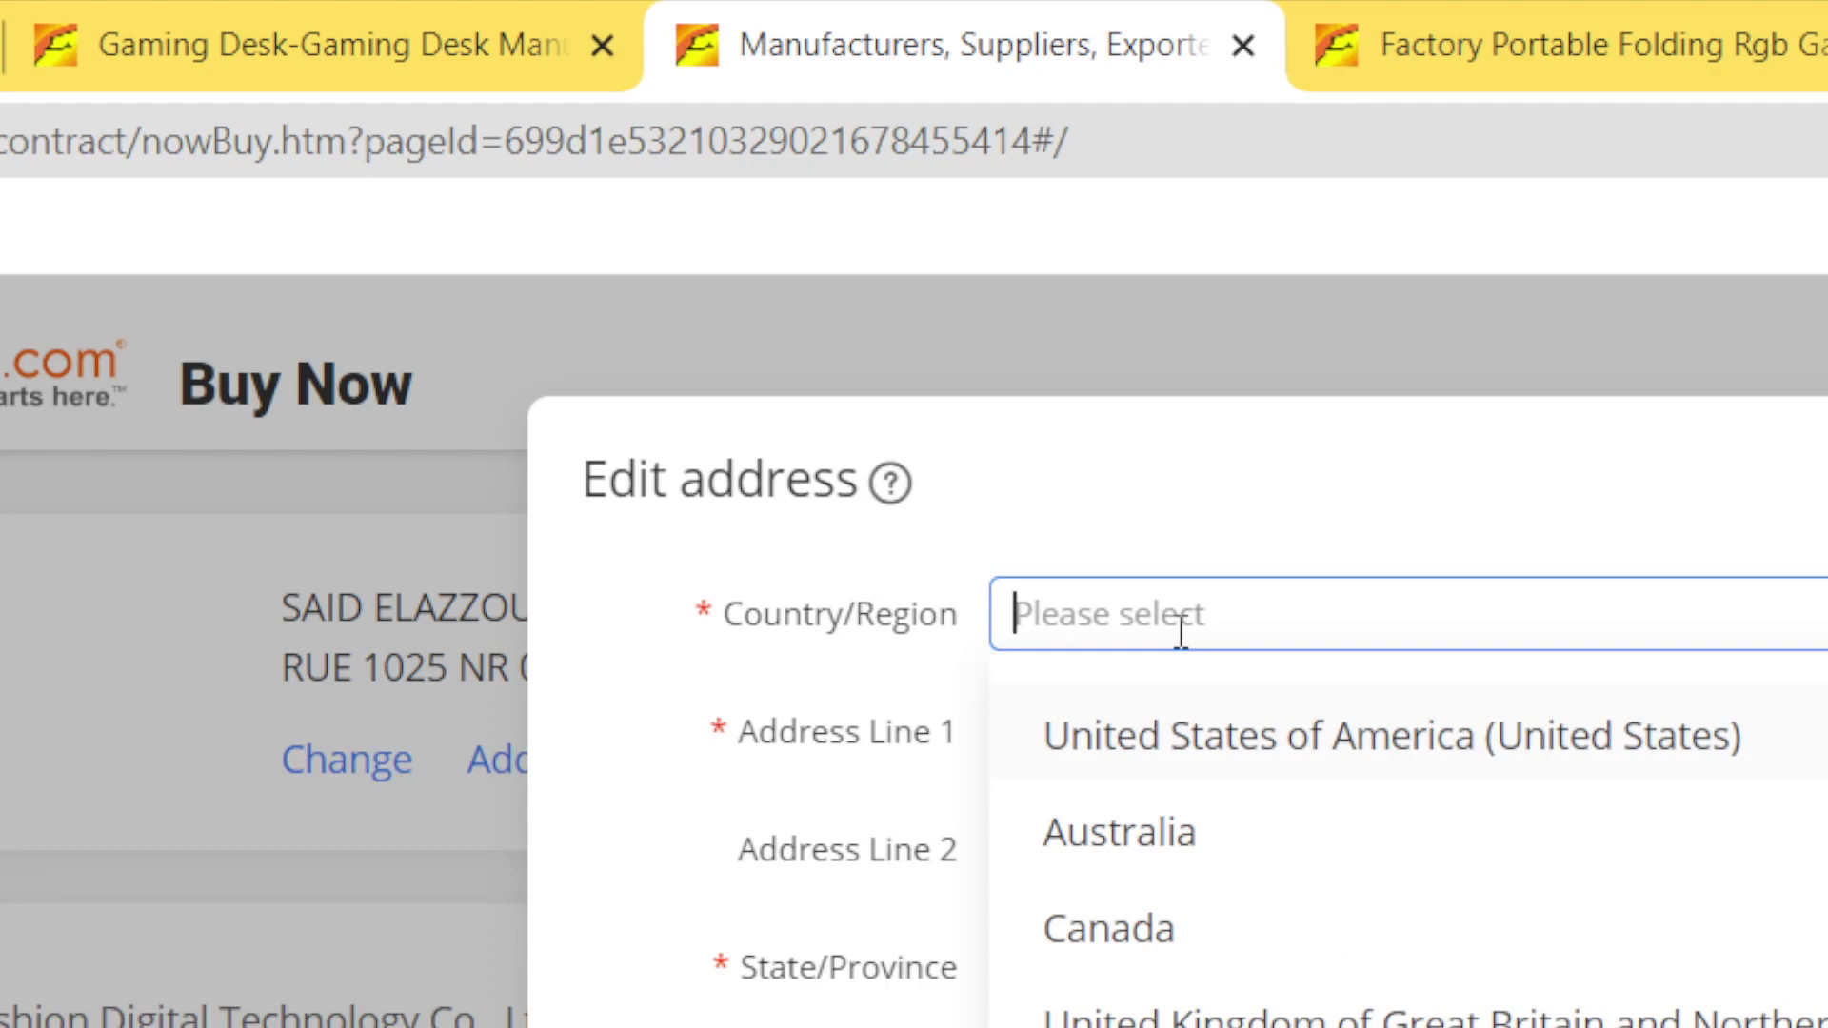
click(1236, 745)
click(1101, 737)
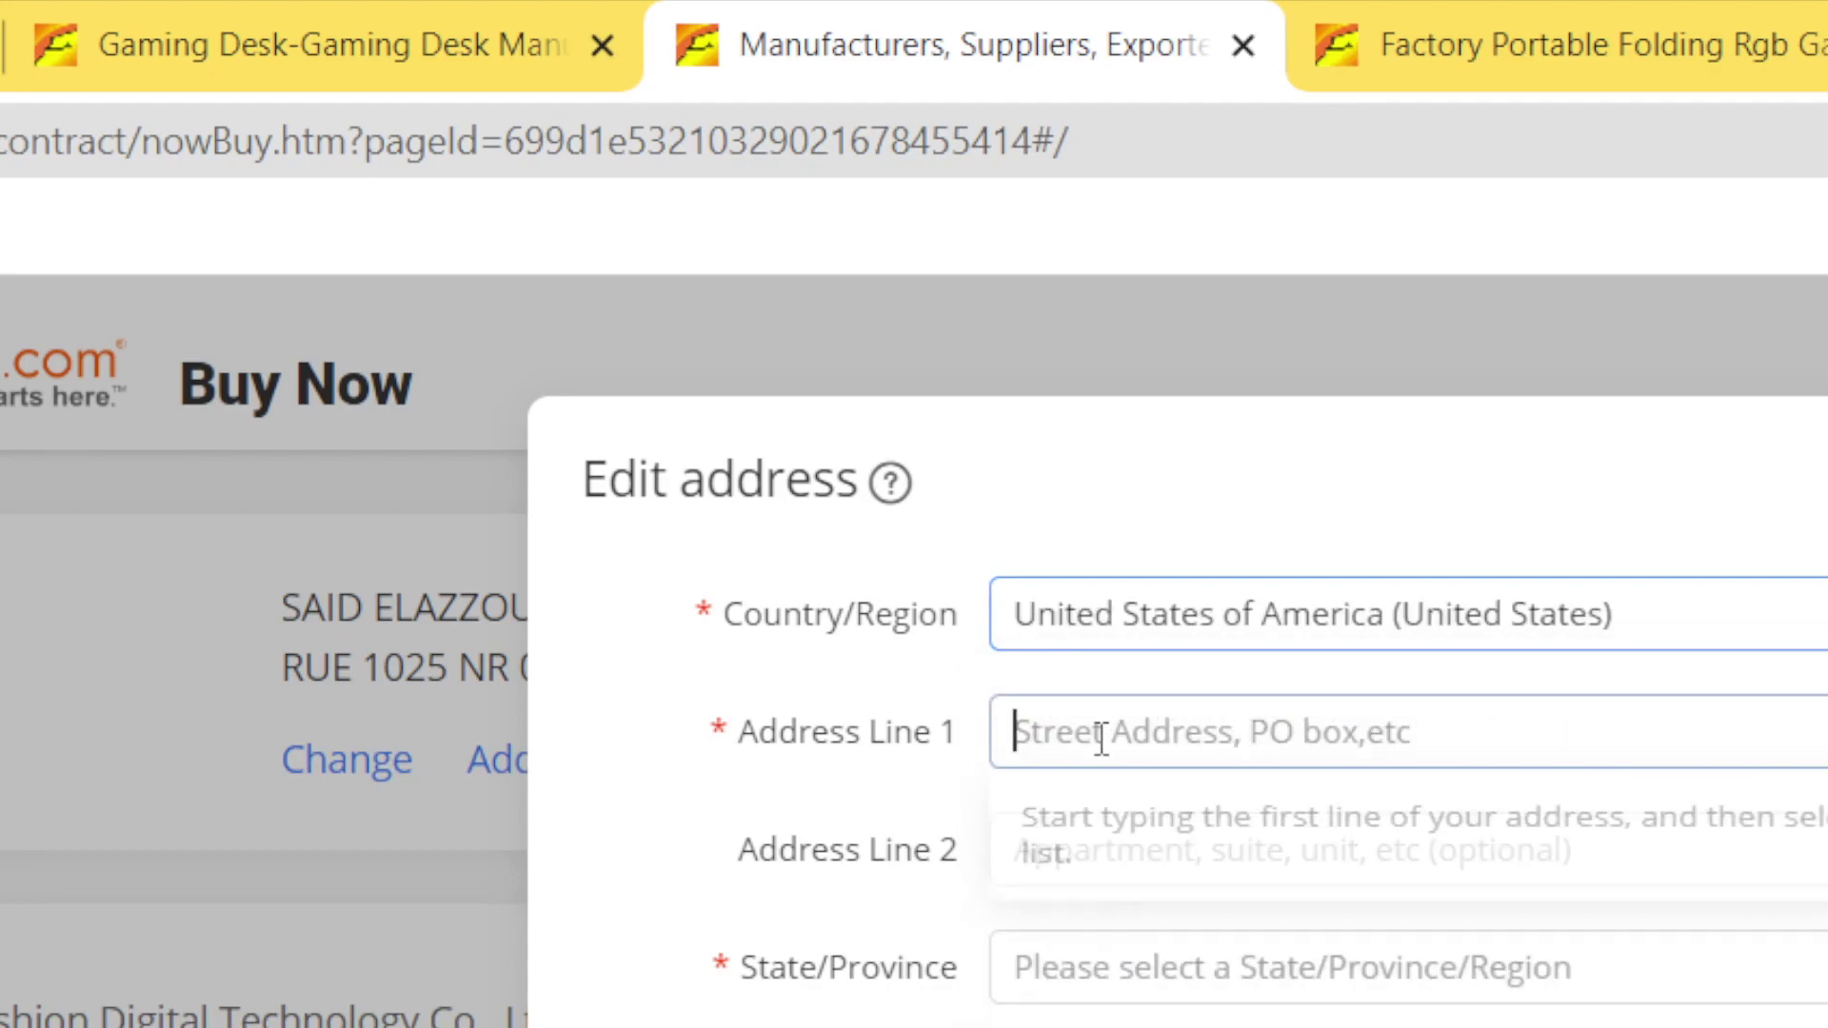
click(1144, 856)
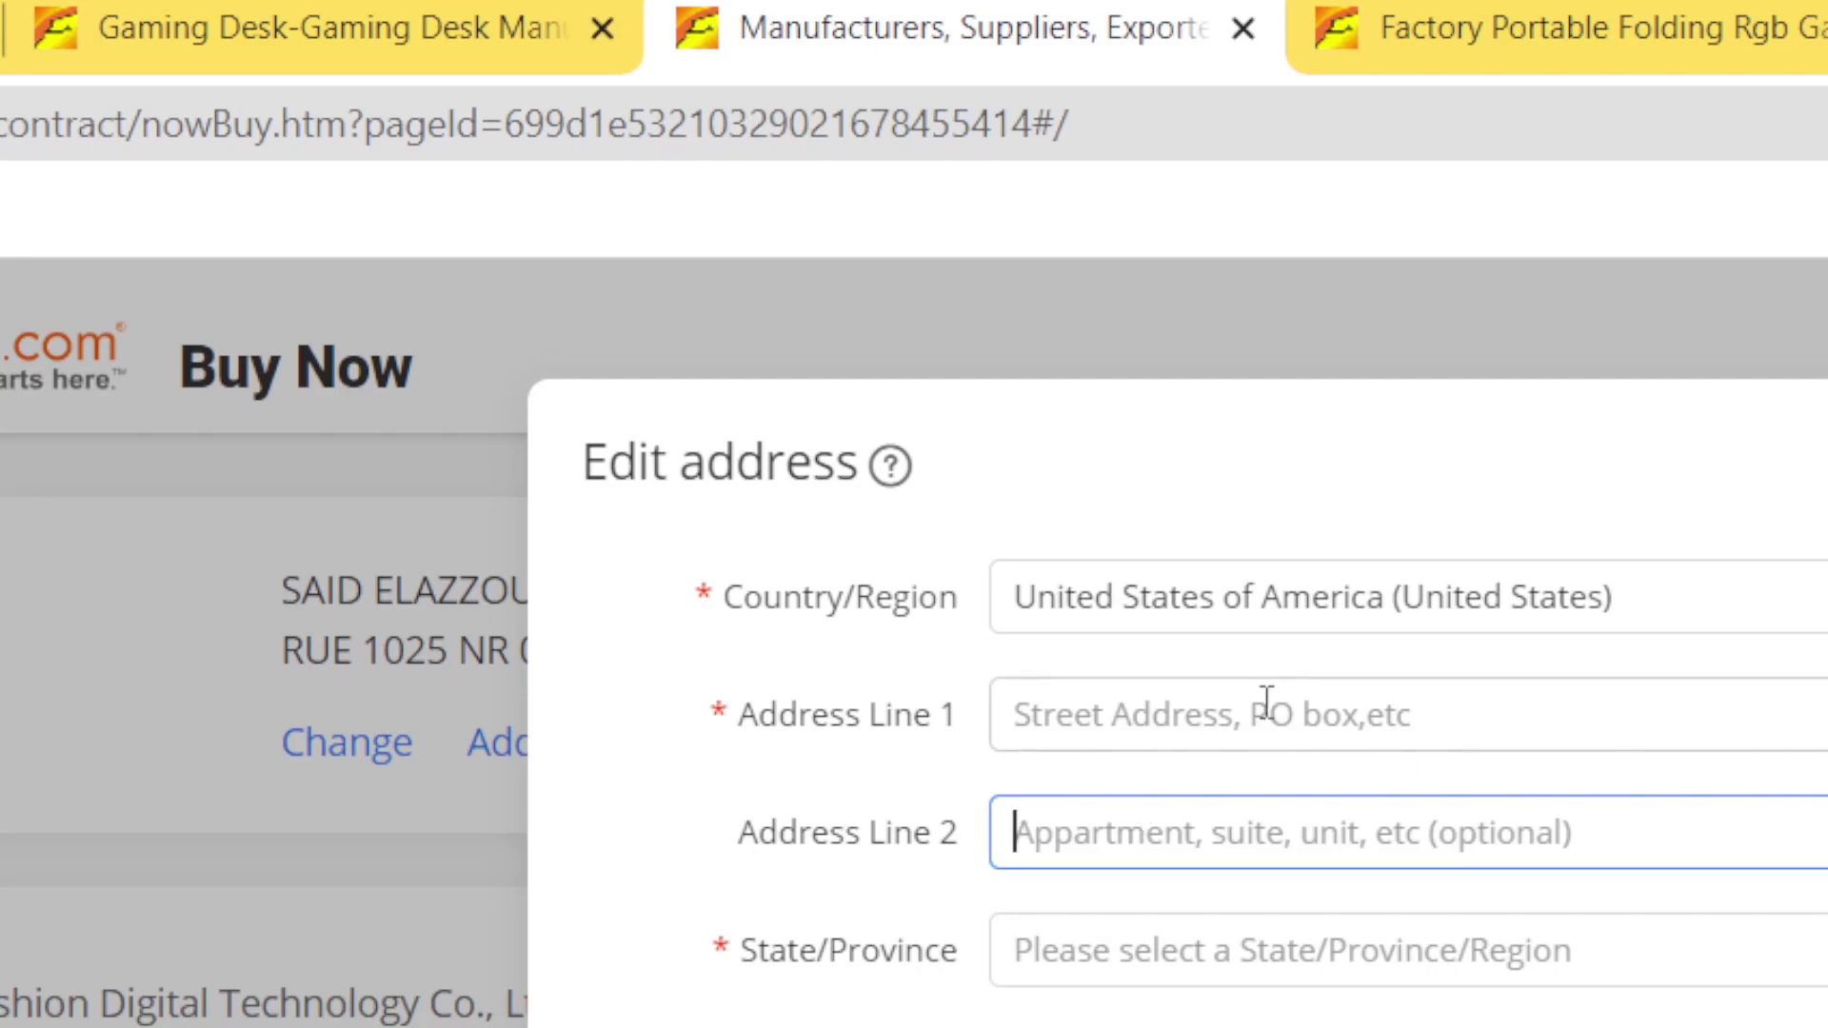
click(1266, 702)
click(838, 817)
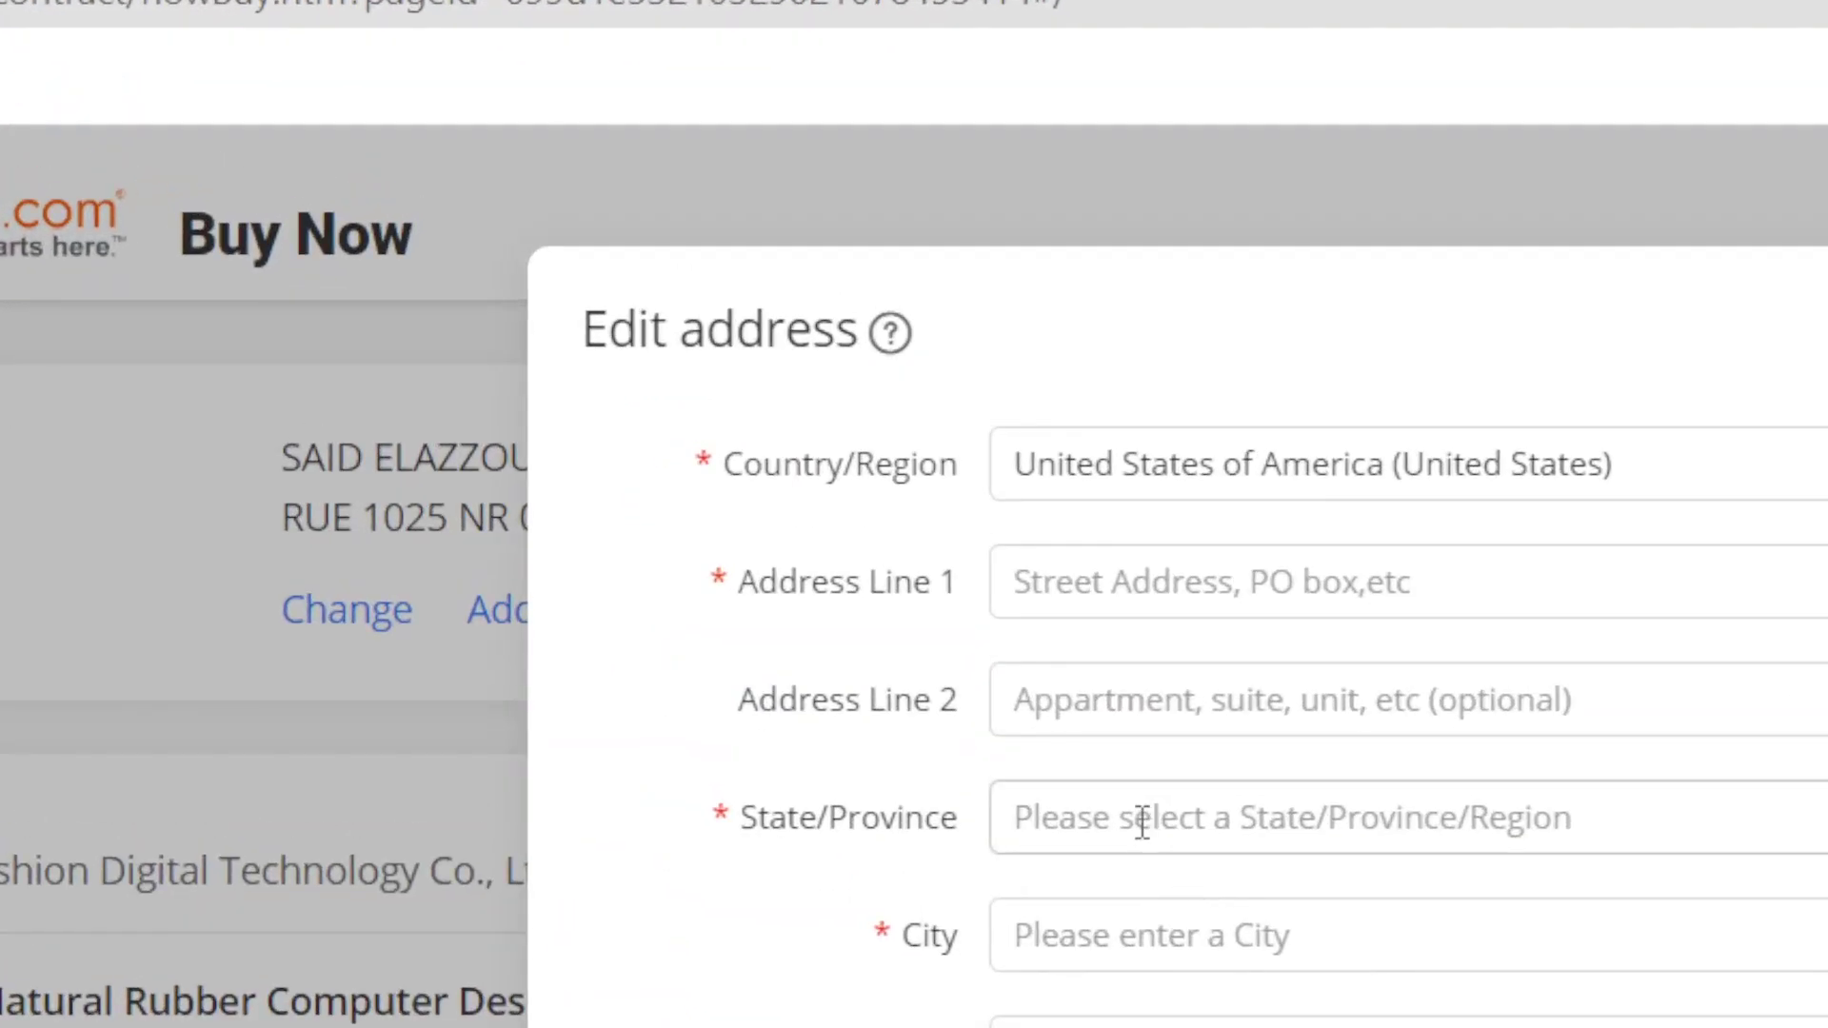
Set the new shipping address's state to California and its city to E los angeles.
click(1142, 824)
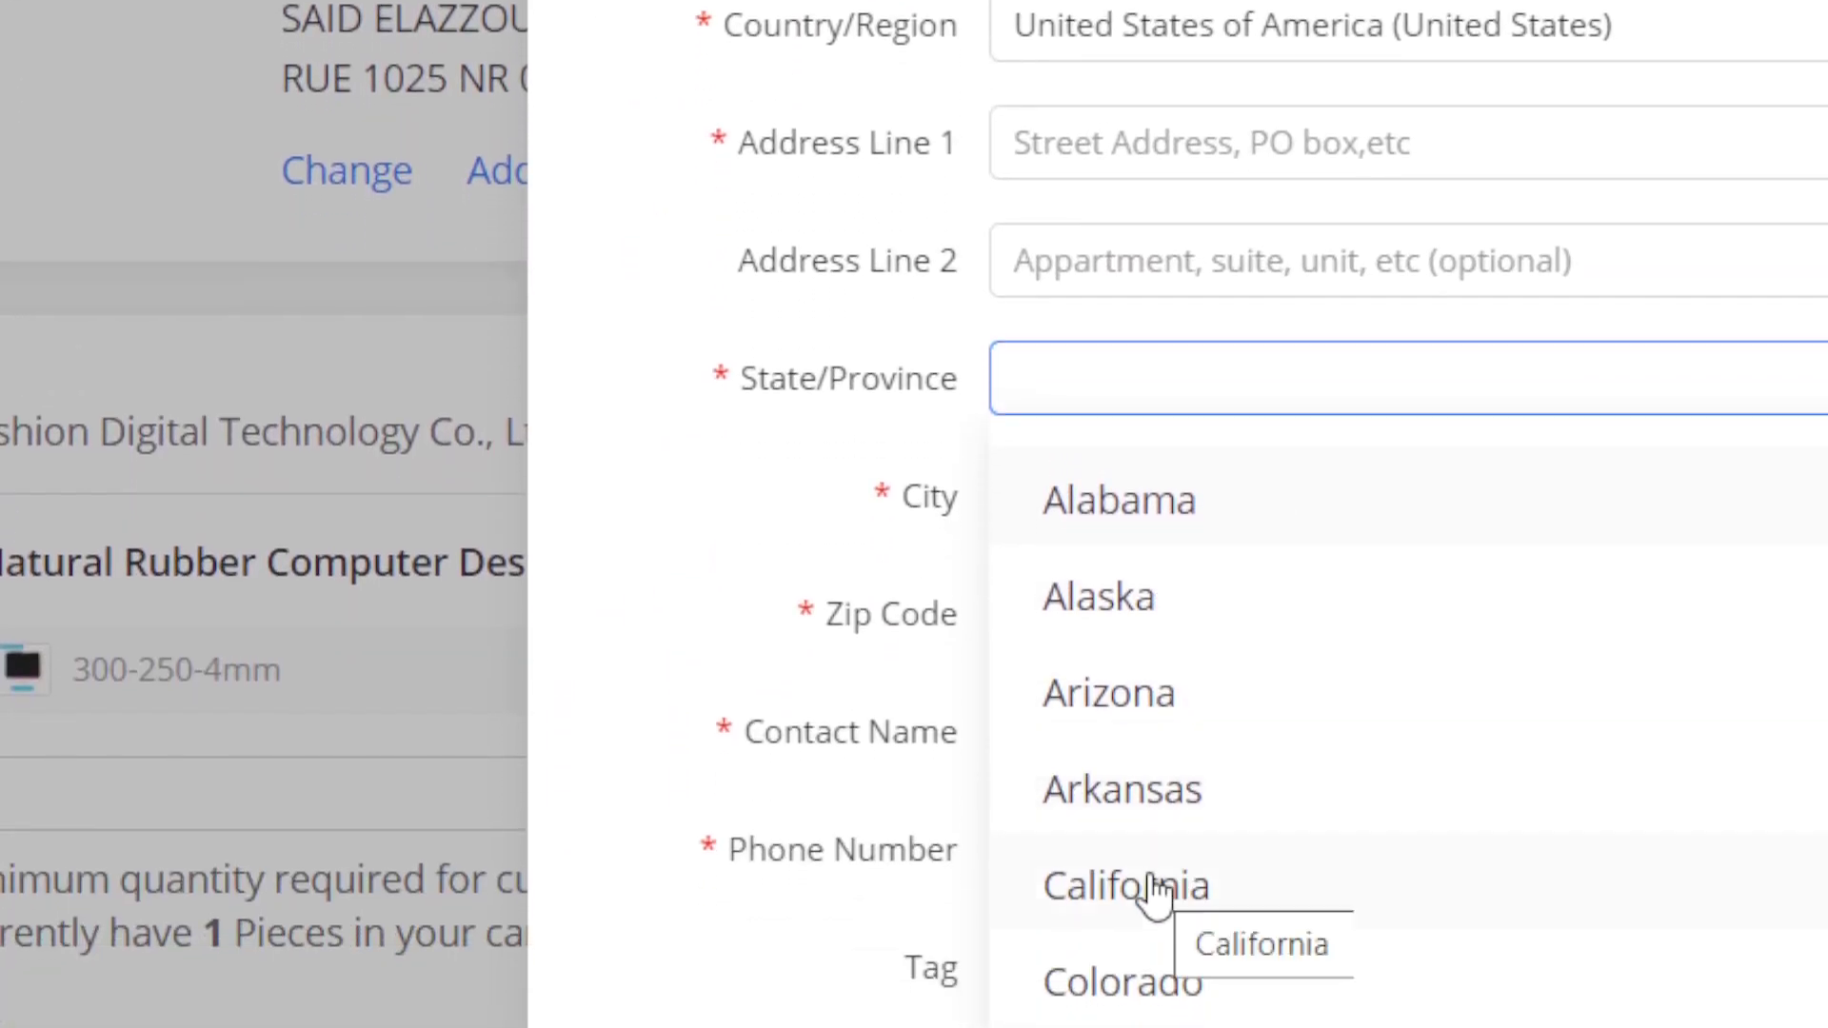
click(1154, 890)
click(1070, 483)
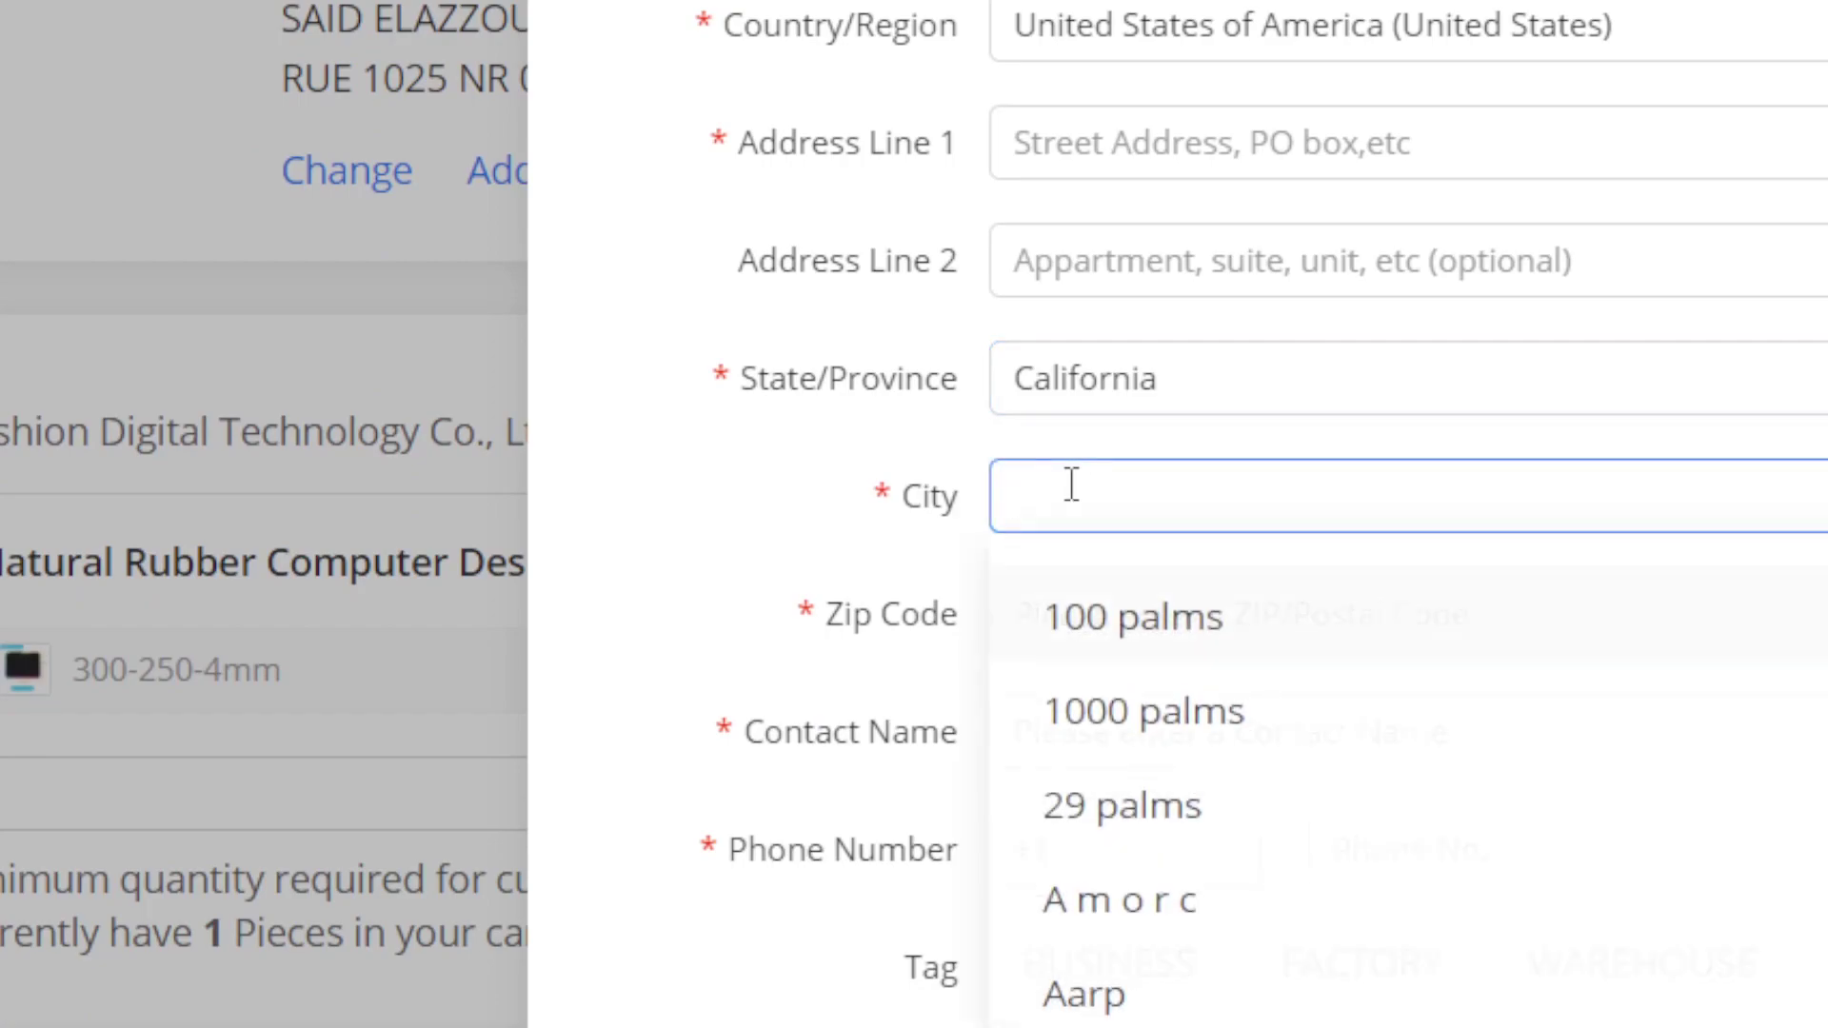
text(LOW)
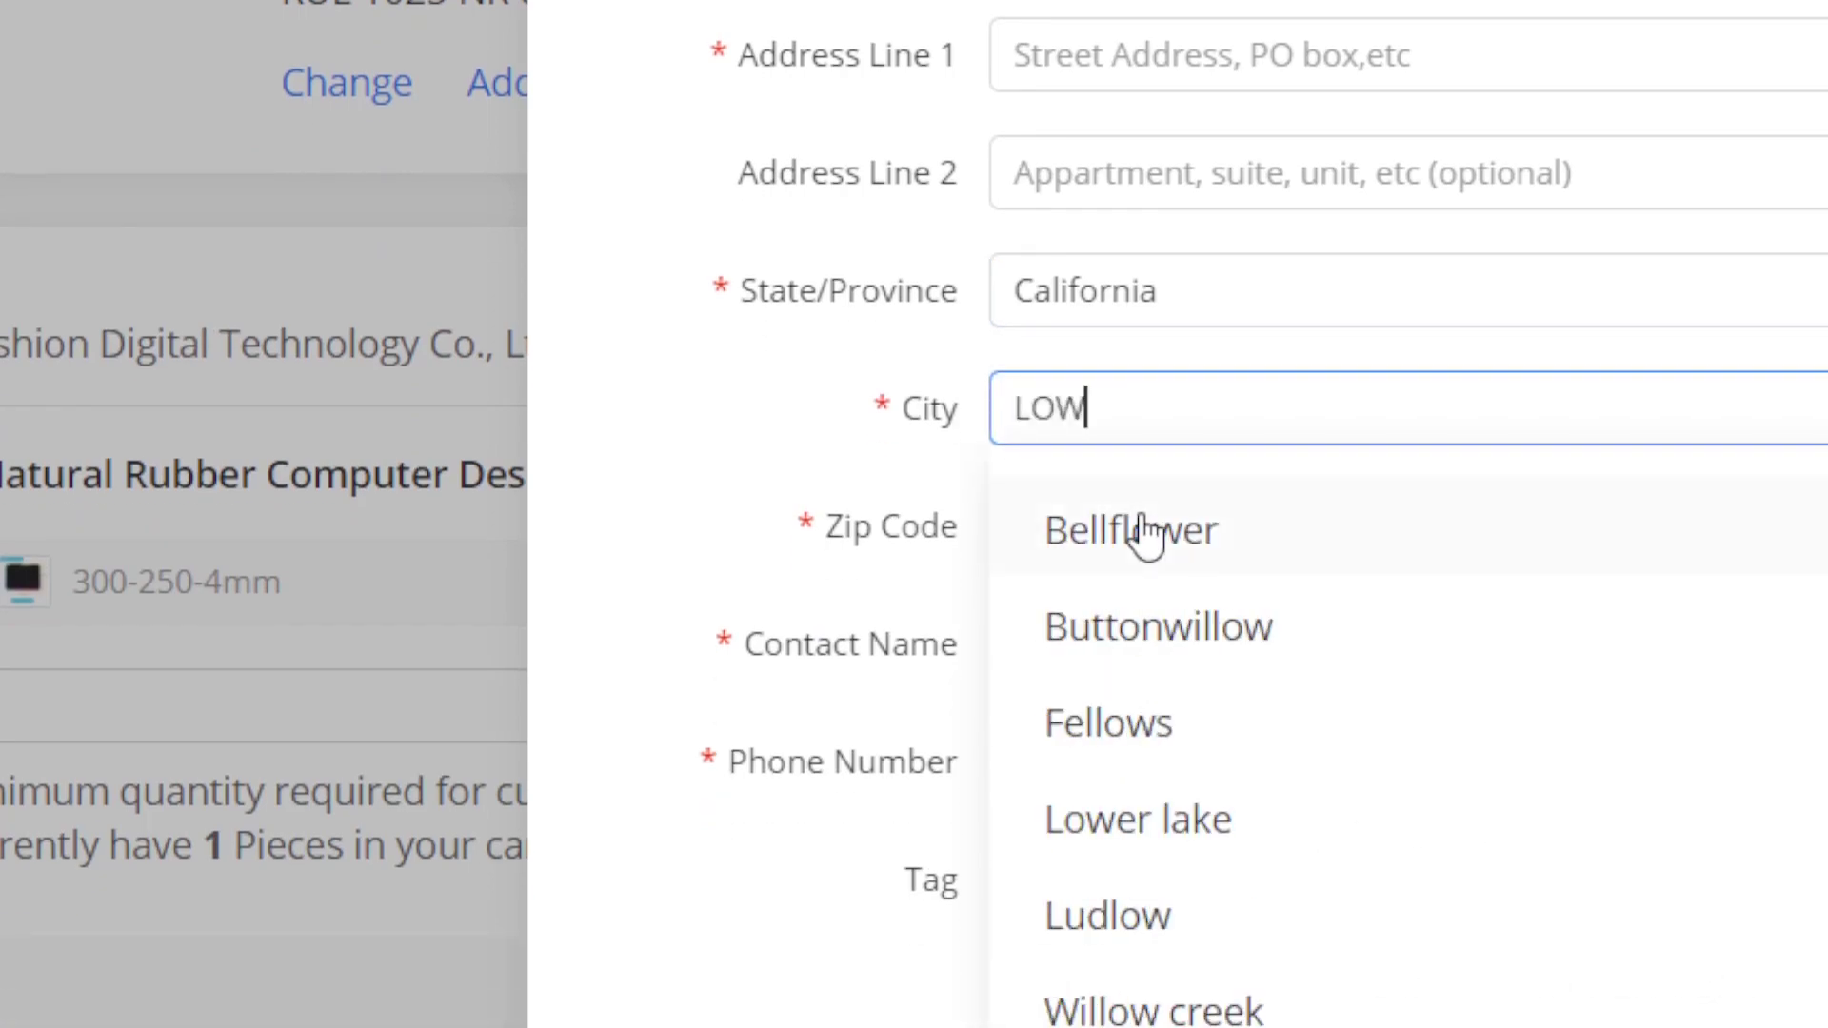
key(BackSpace)
text(S)
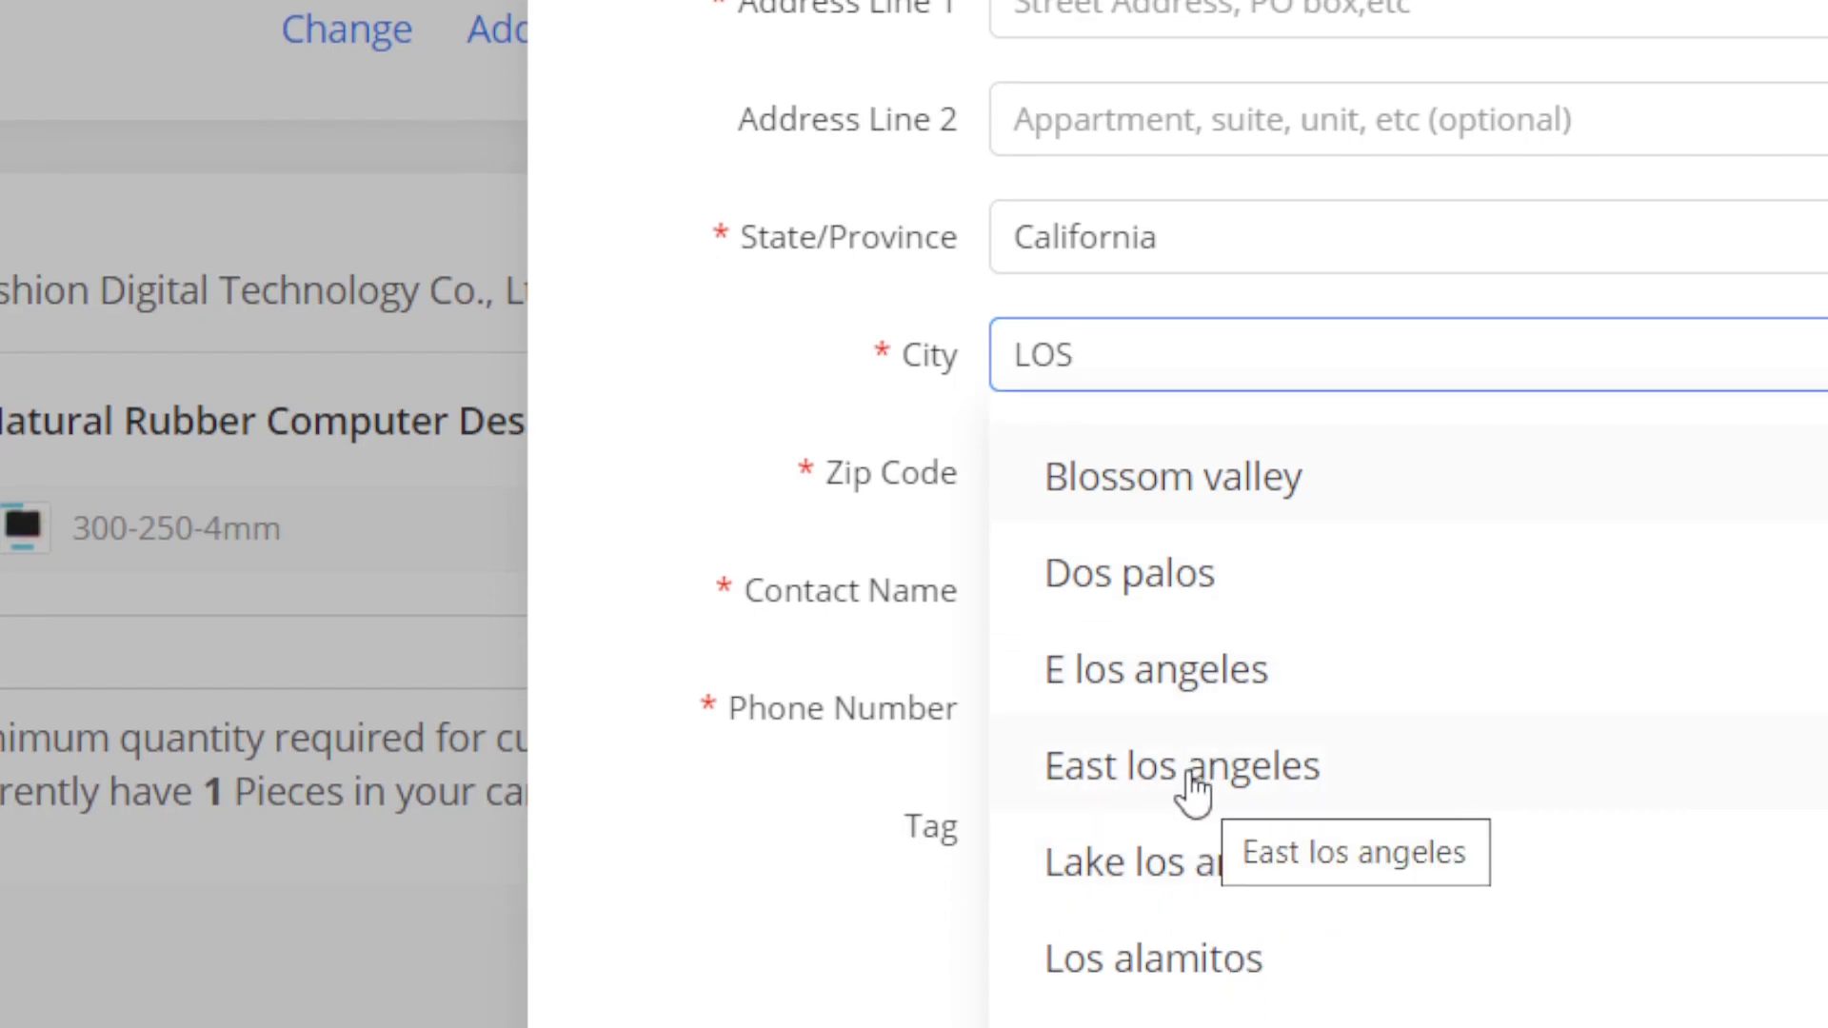
click(1123, 667)
Enter a ZIP code, go through the contact name and phone number fields, and discard the new address.
click(1127, 476)
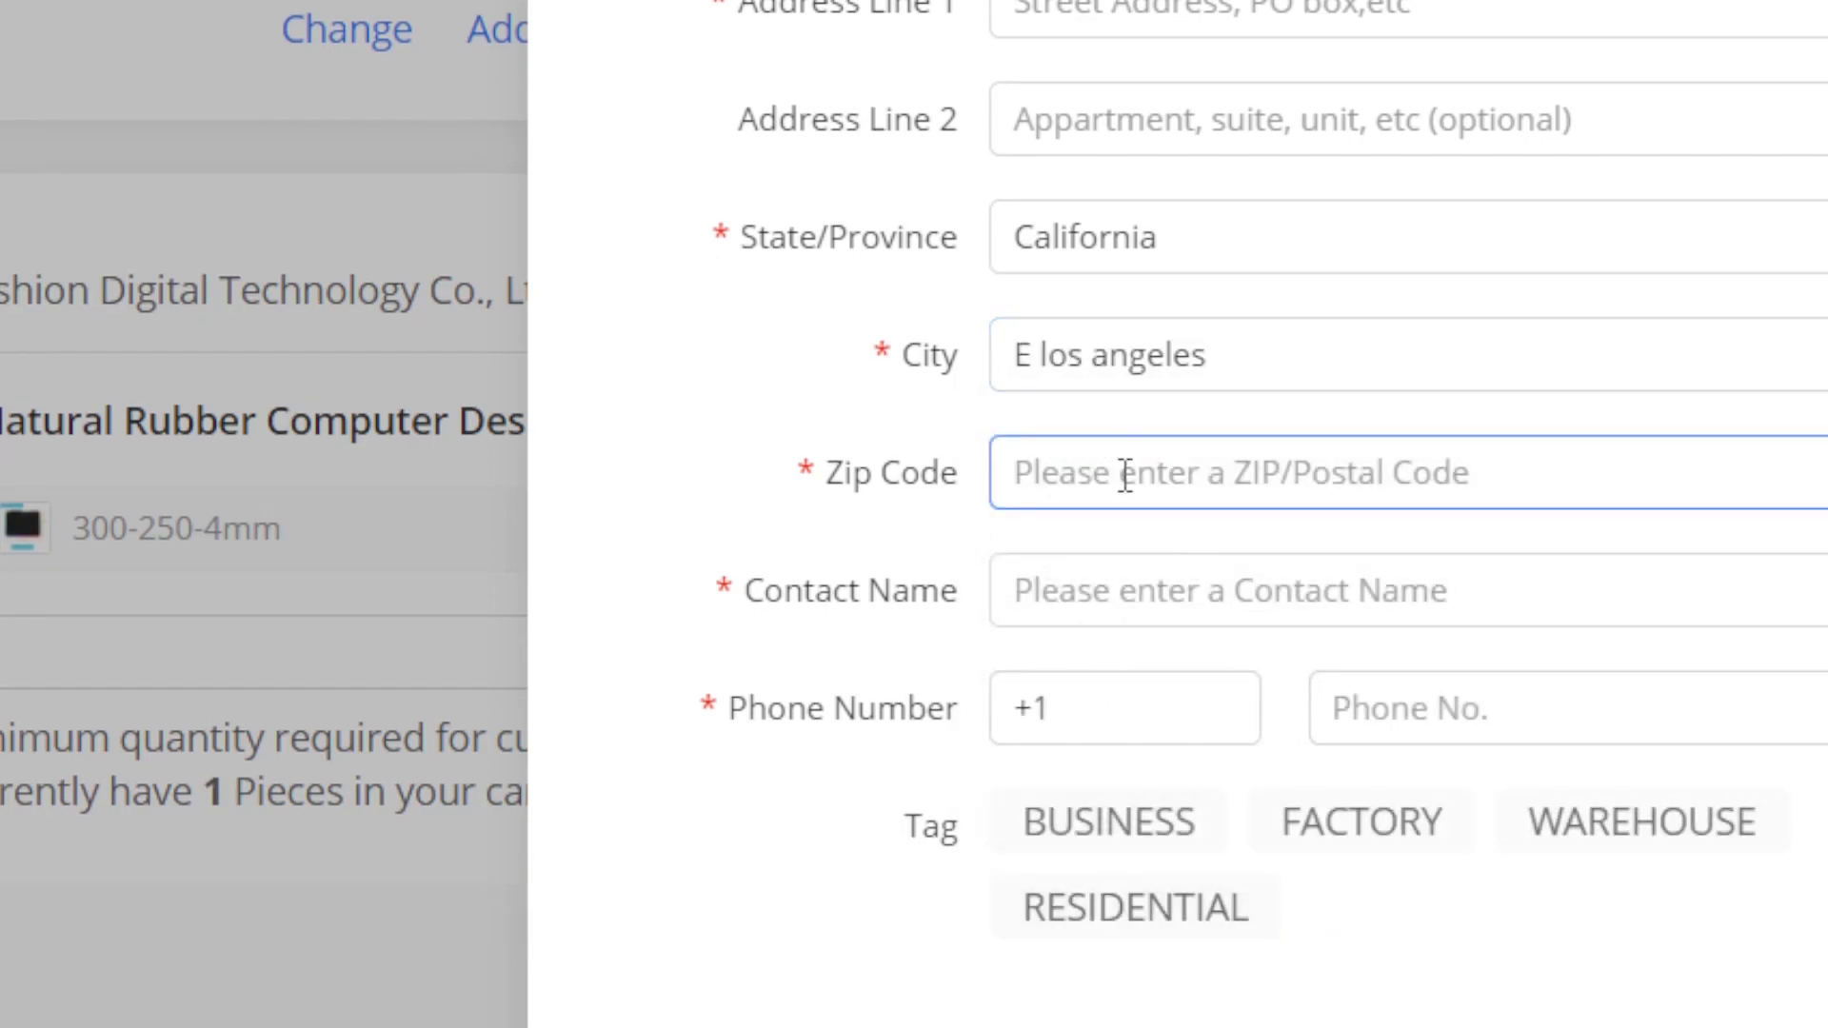
text(800000)
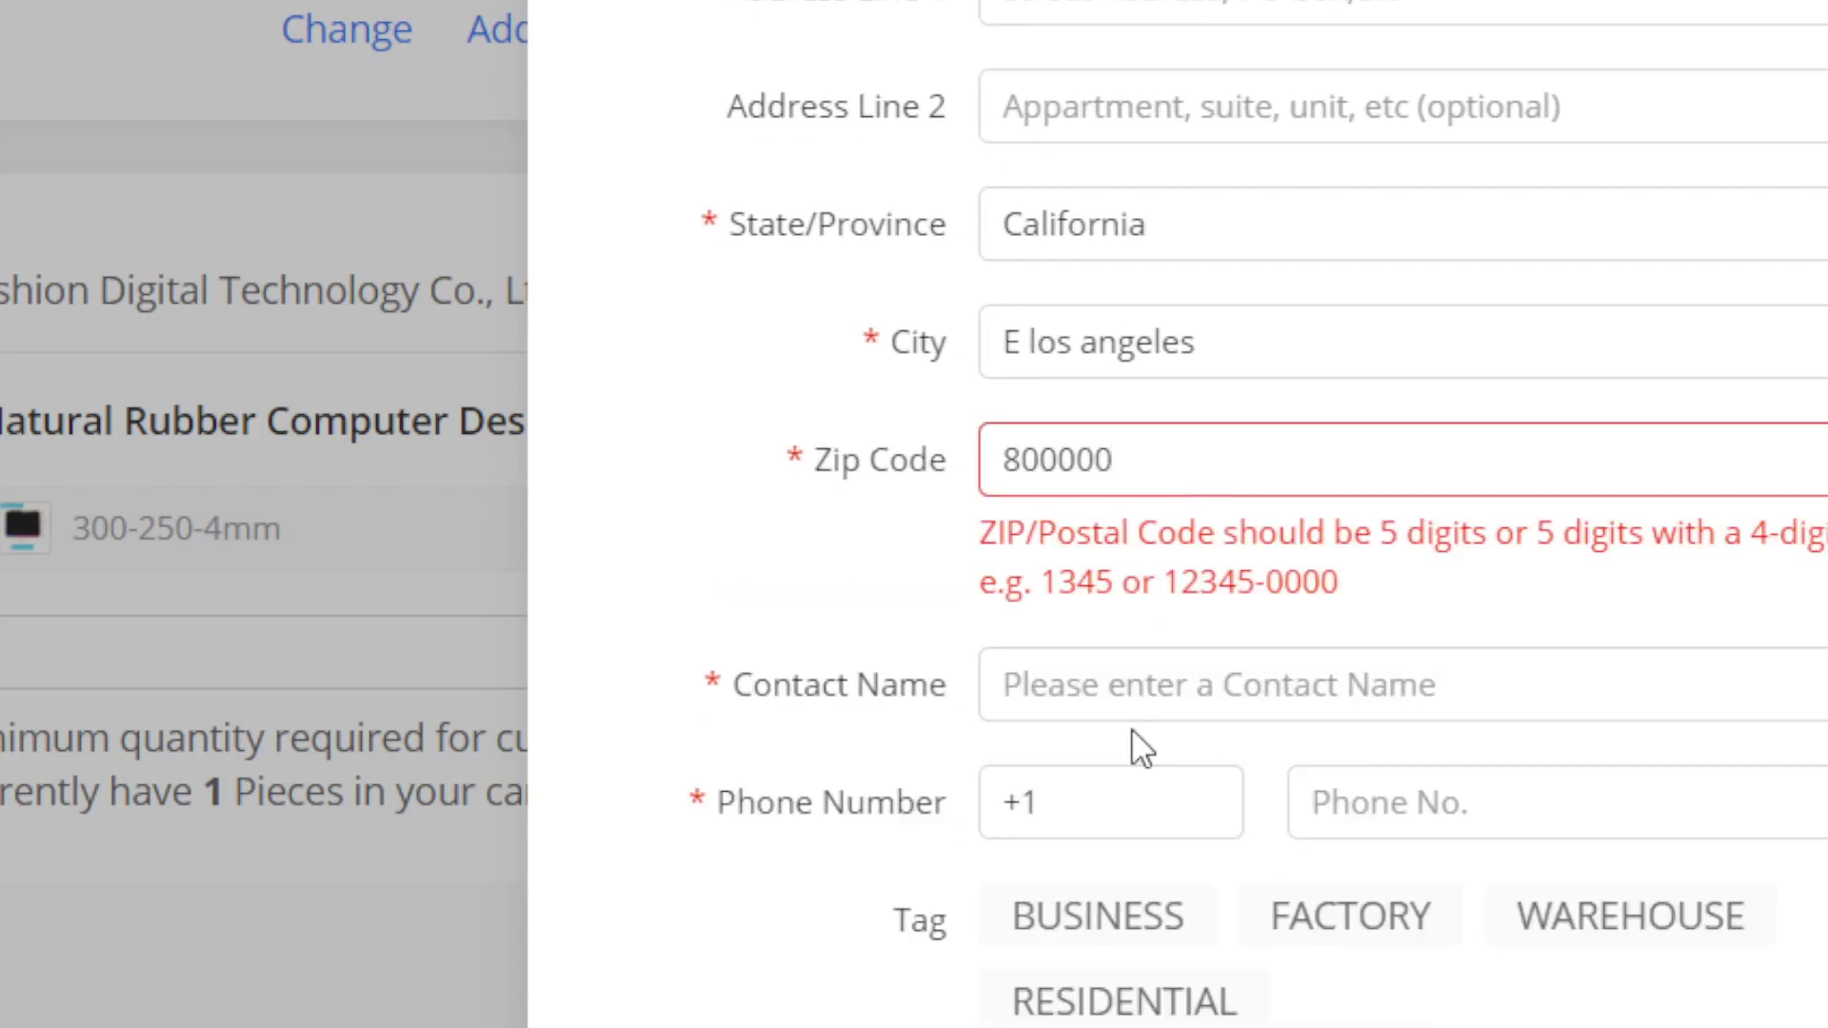
click(1107, 686)
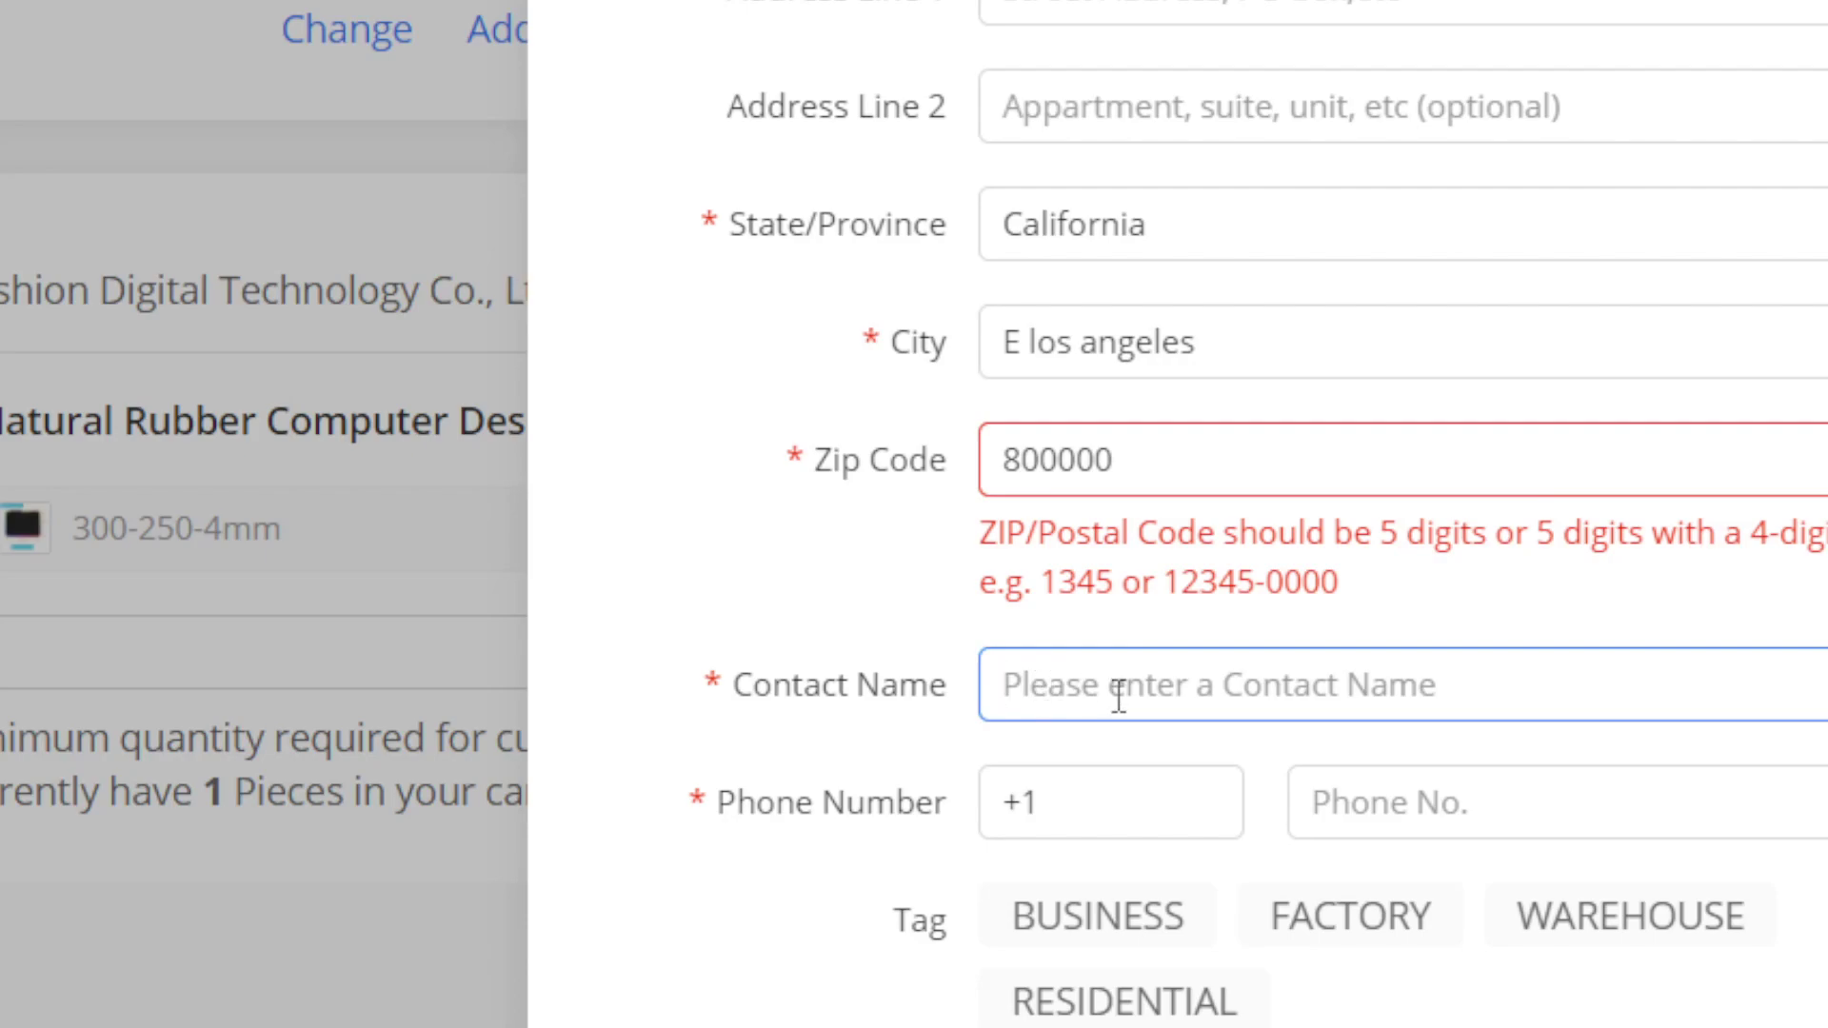
click(1137, 800)
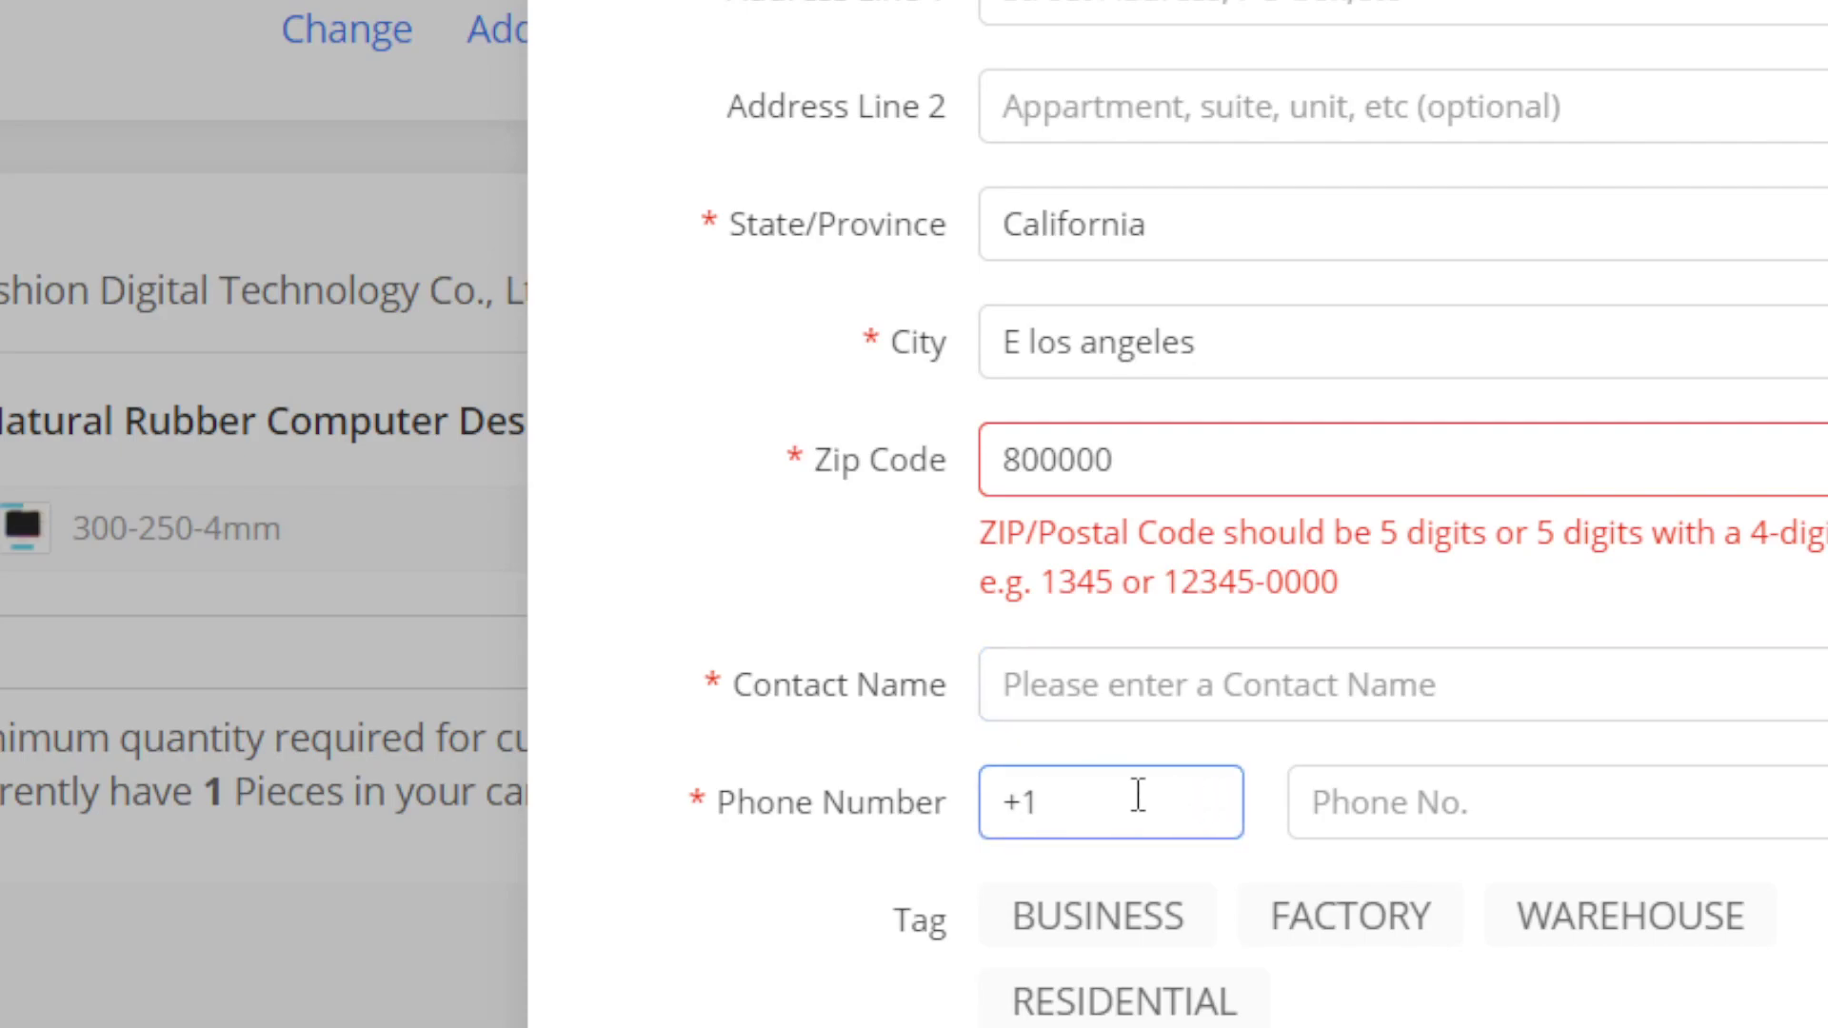
click(1548, 798)
scroll(666, 865, down, 3)
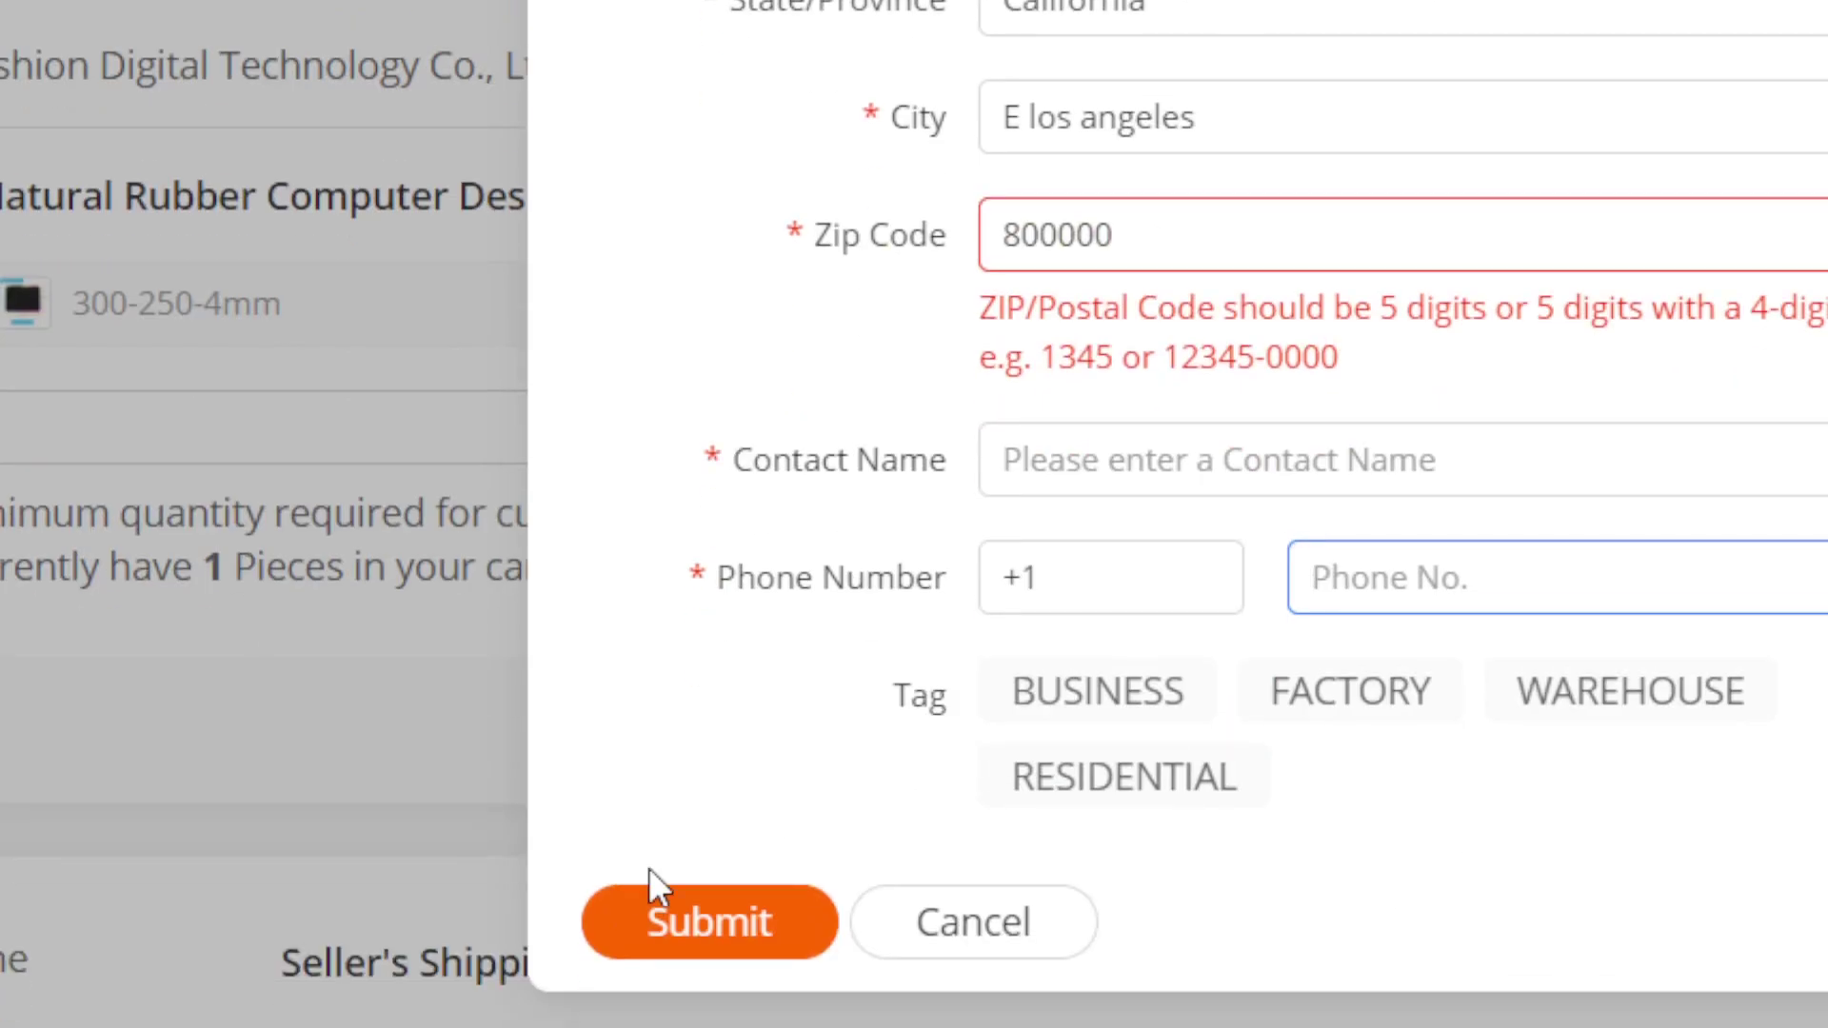
click(978, 880)
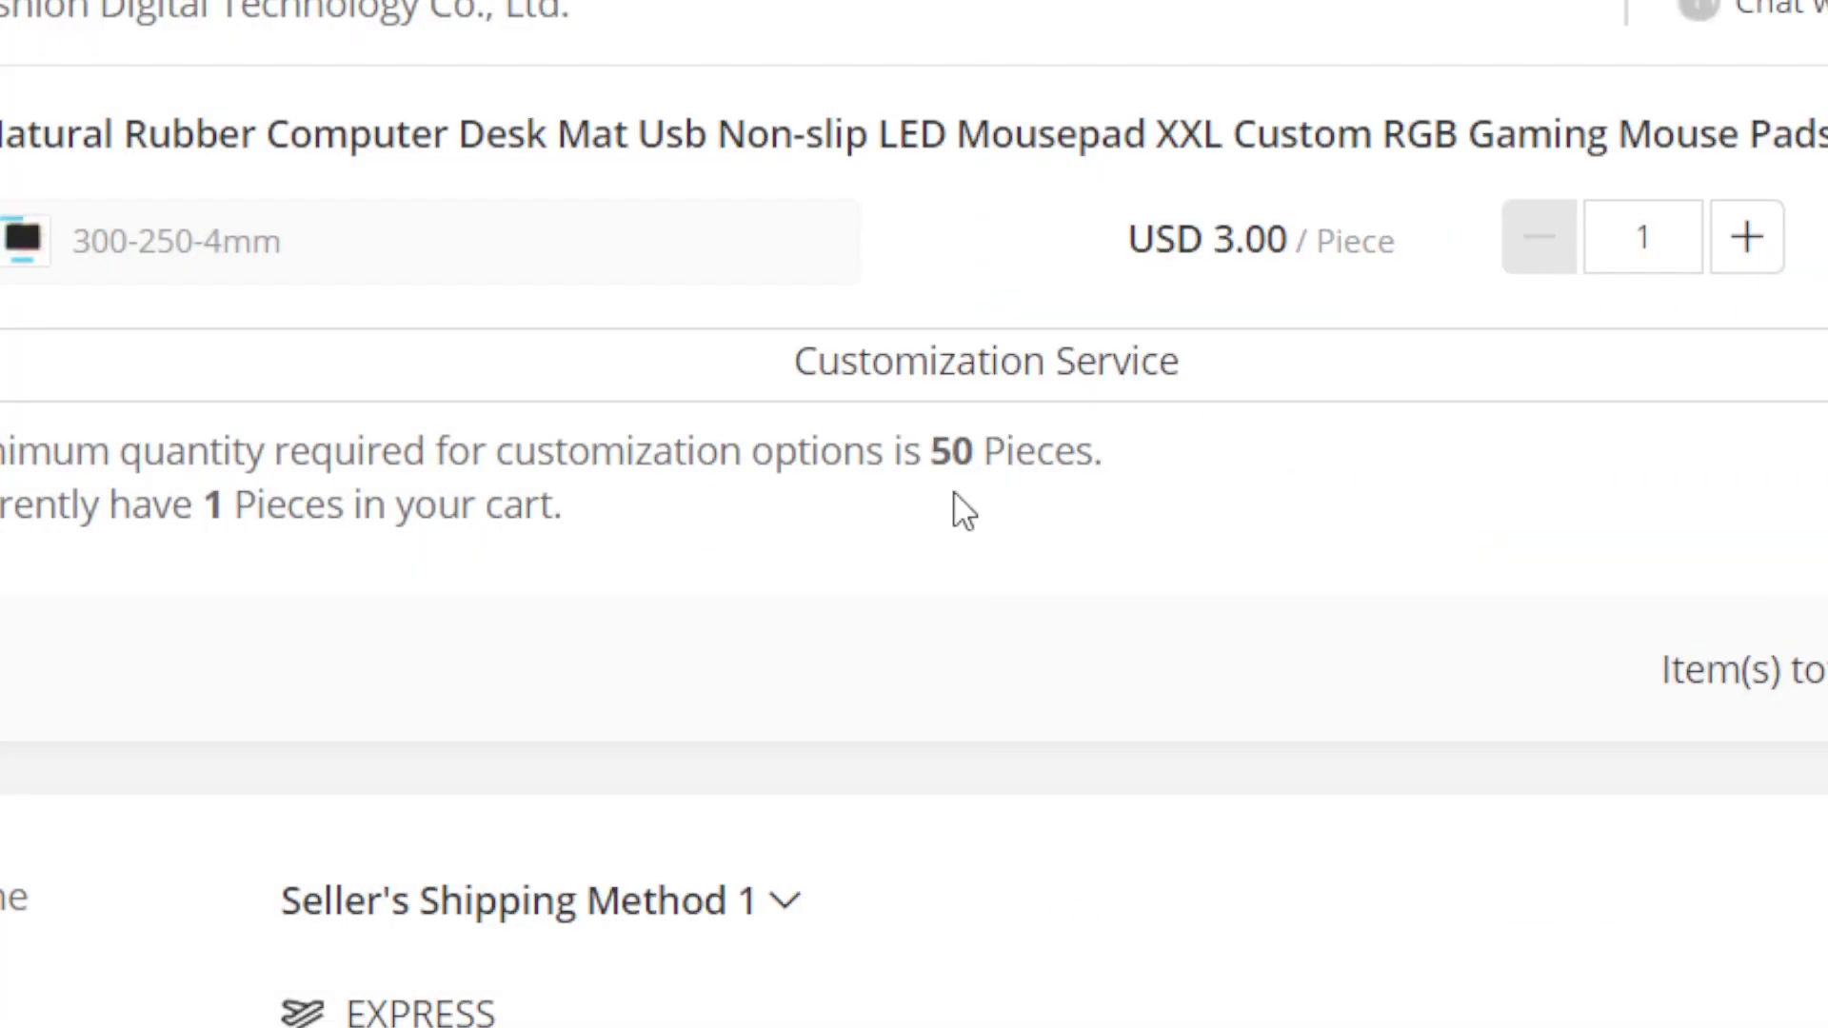
Review the mouse pad order's details and cost summary, and proceed to pay for it.
scroll(1823, 255, down, 2)
scroll(1823, 256, down, 1)
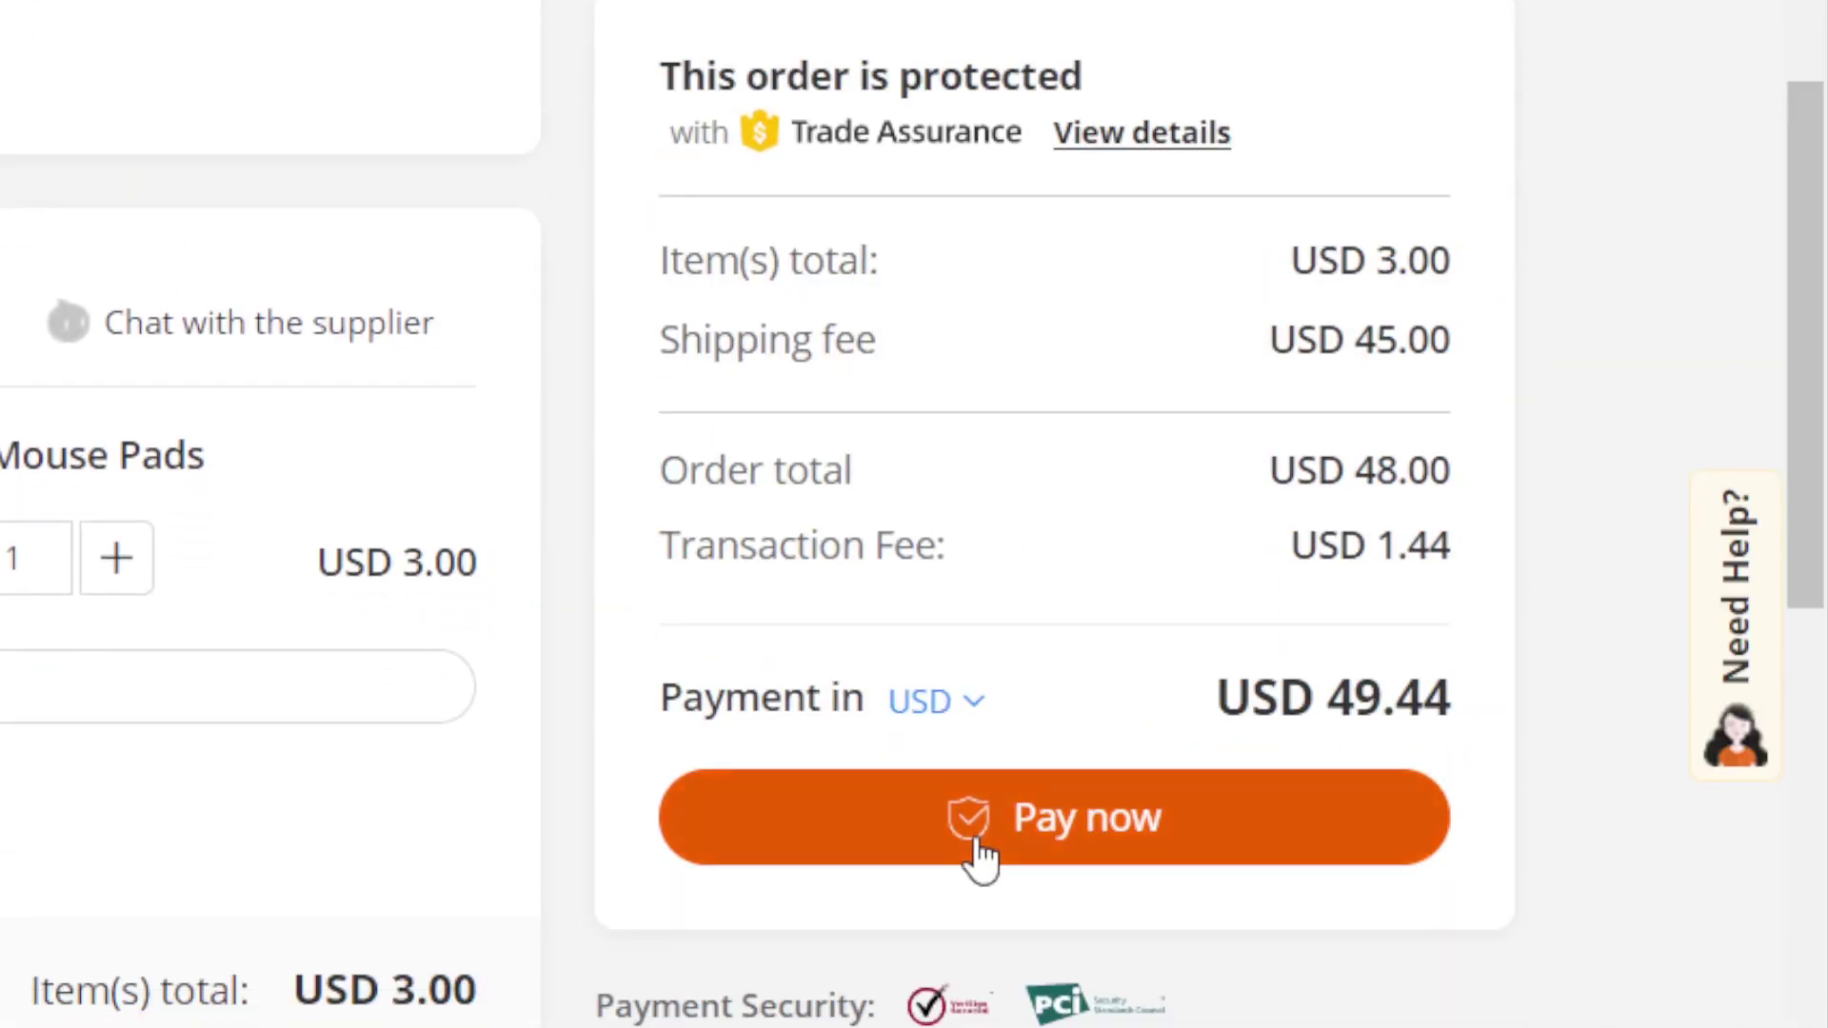
scroll(1812, 279, down, 2)
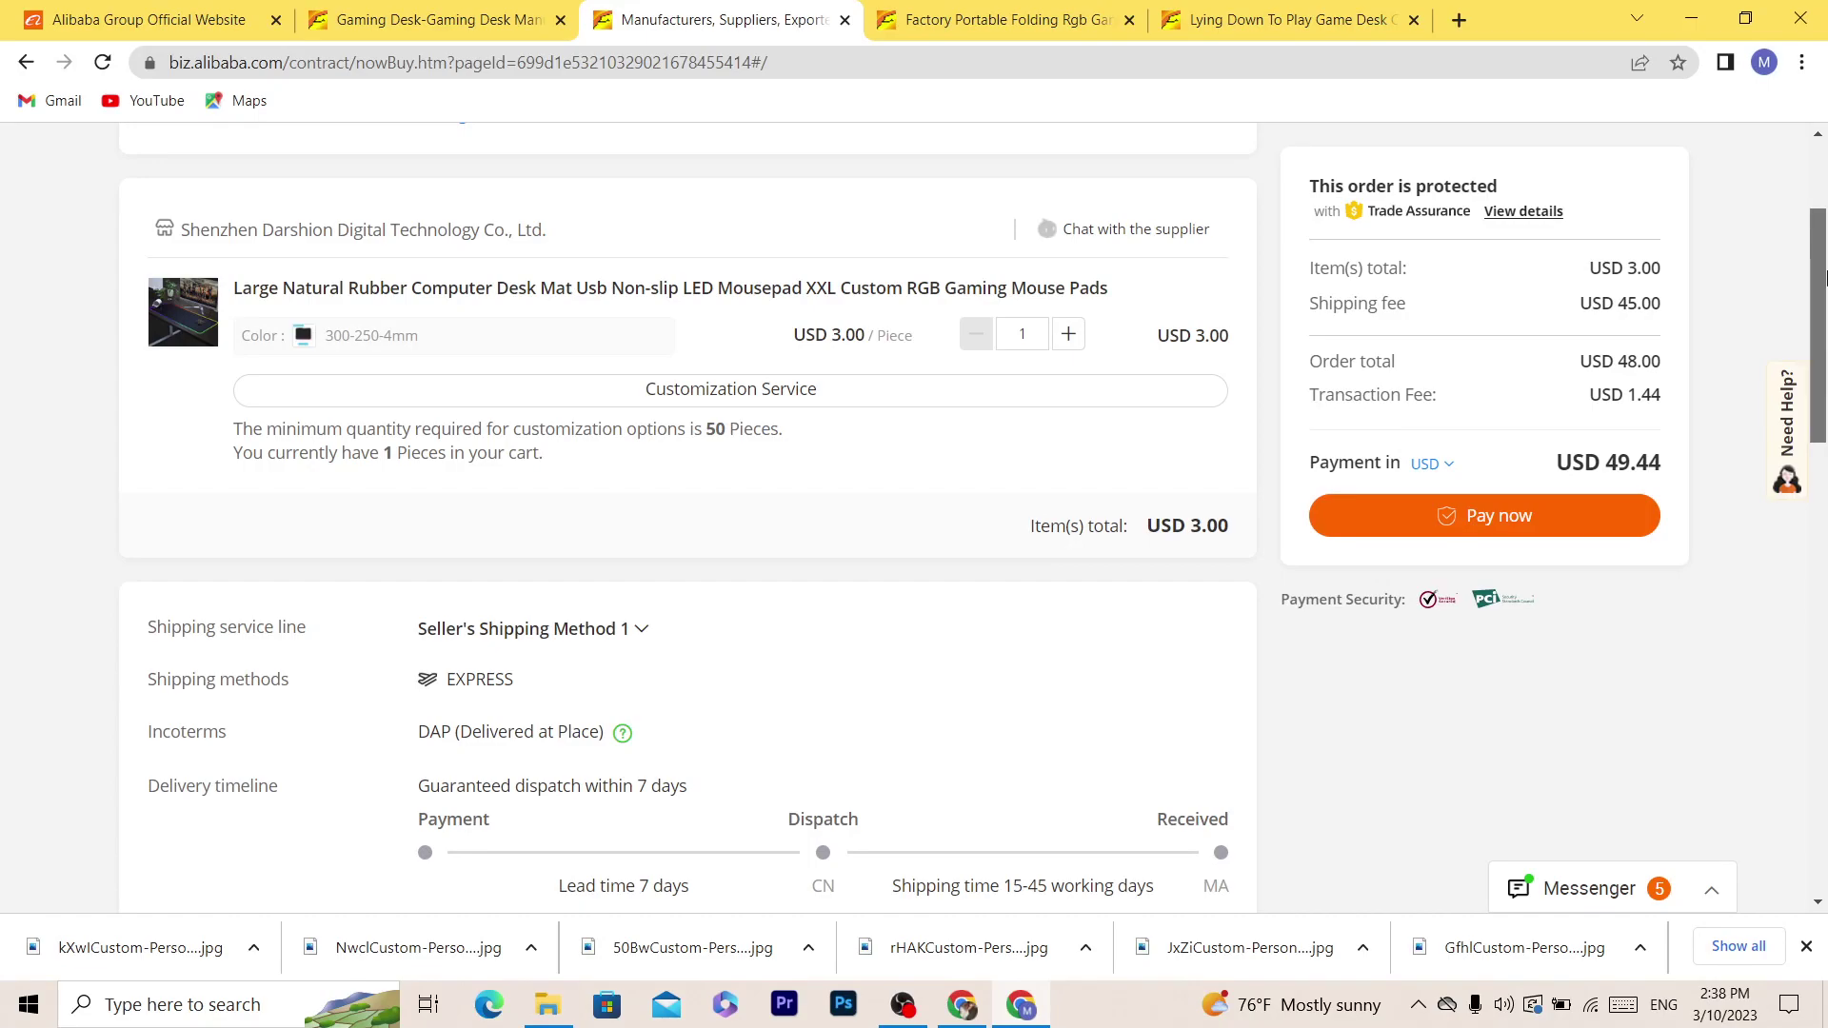
scroll(1825, 276, up, 1)
click(1466, 518)
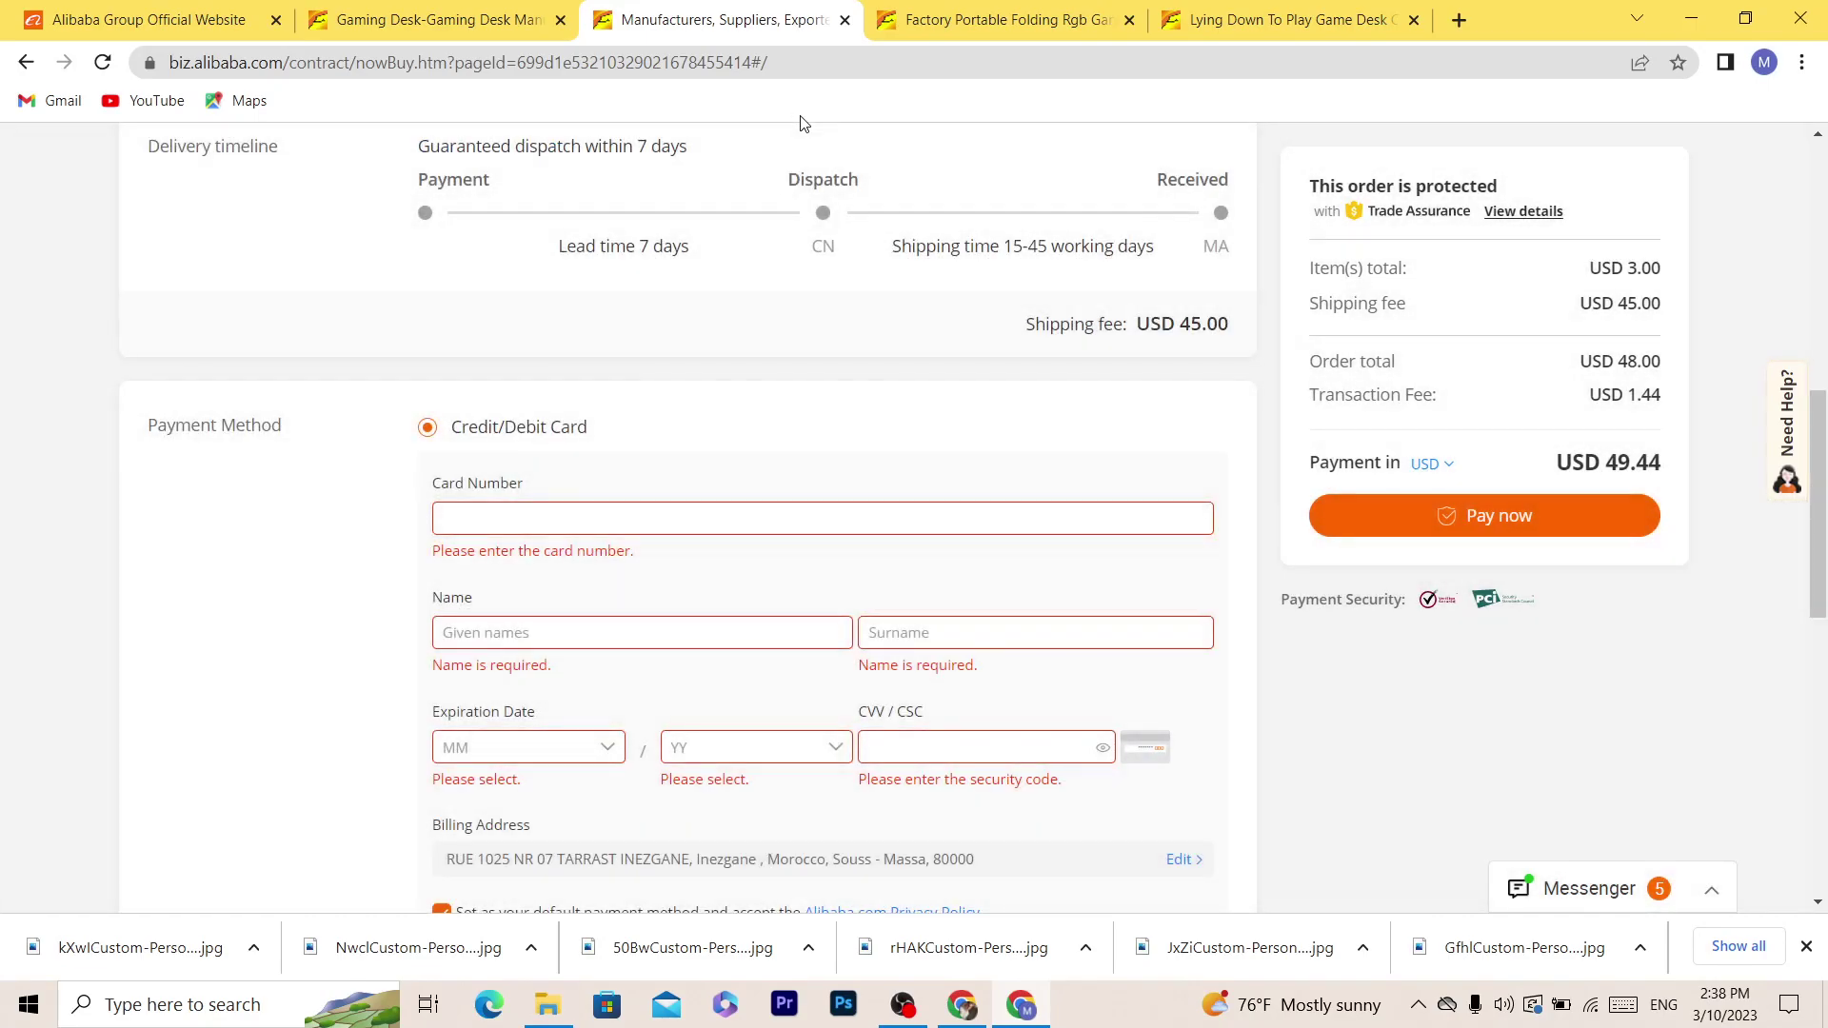
Examine the payment section, including the credit/debit card fields, billing address, other payment methods and additional notes.
drag(1821, 437, 1806, 873)
scroll(1193, 805, up, 5)
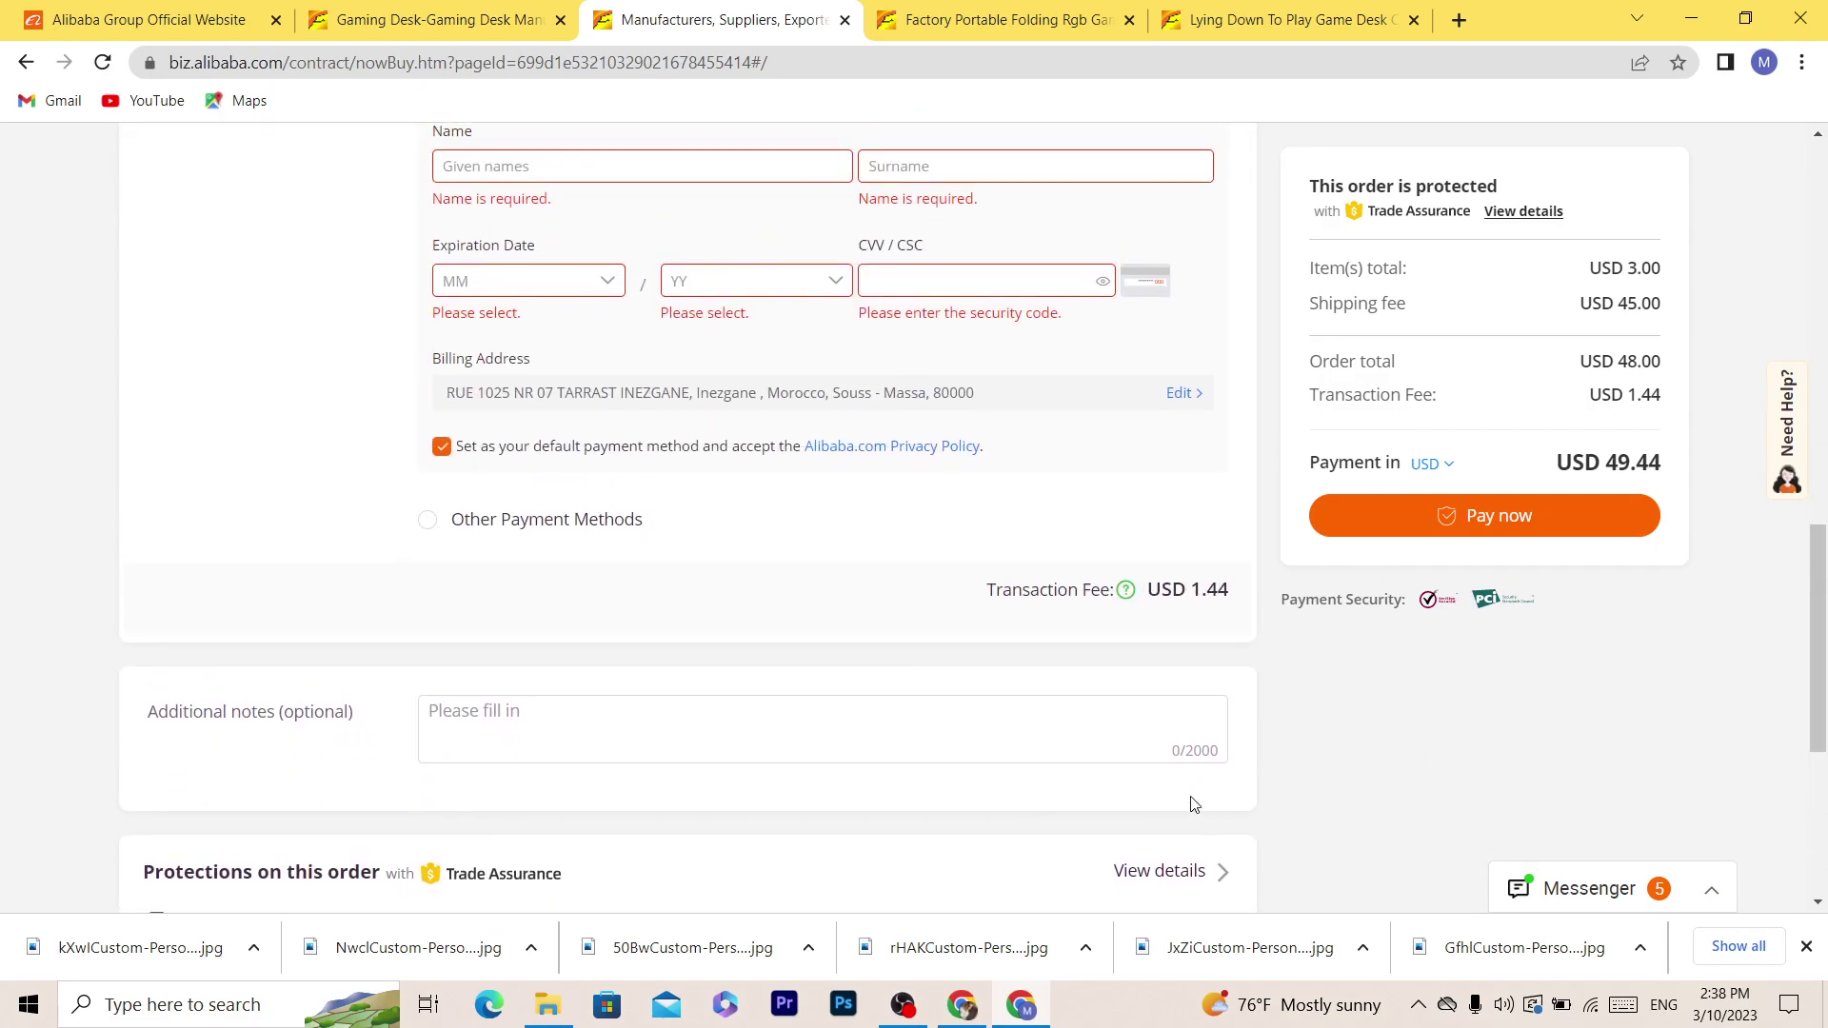
drag(1822, 673, 1823, 578)
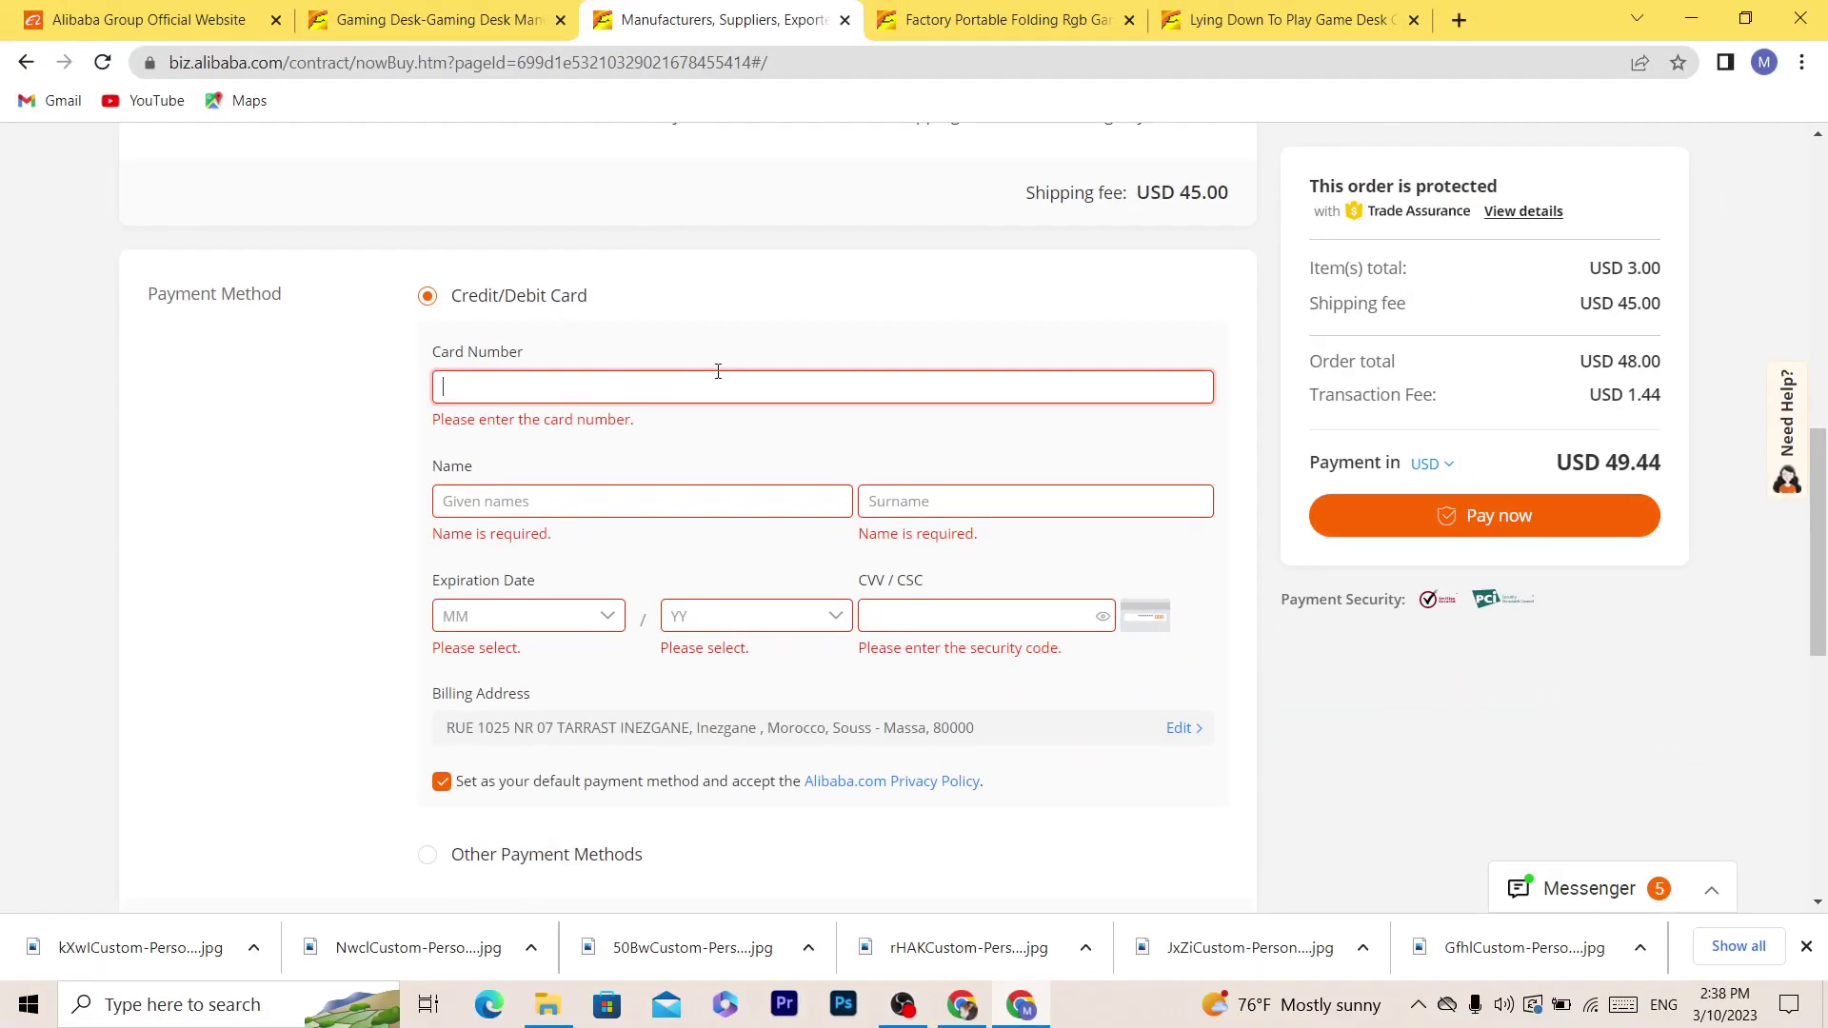
click(485, 14)
click(728, 13)
click(484, 11)
click(723, 14)
scroll(967, 140, up, 10)
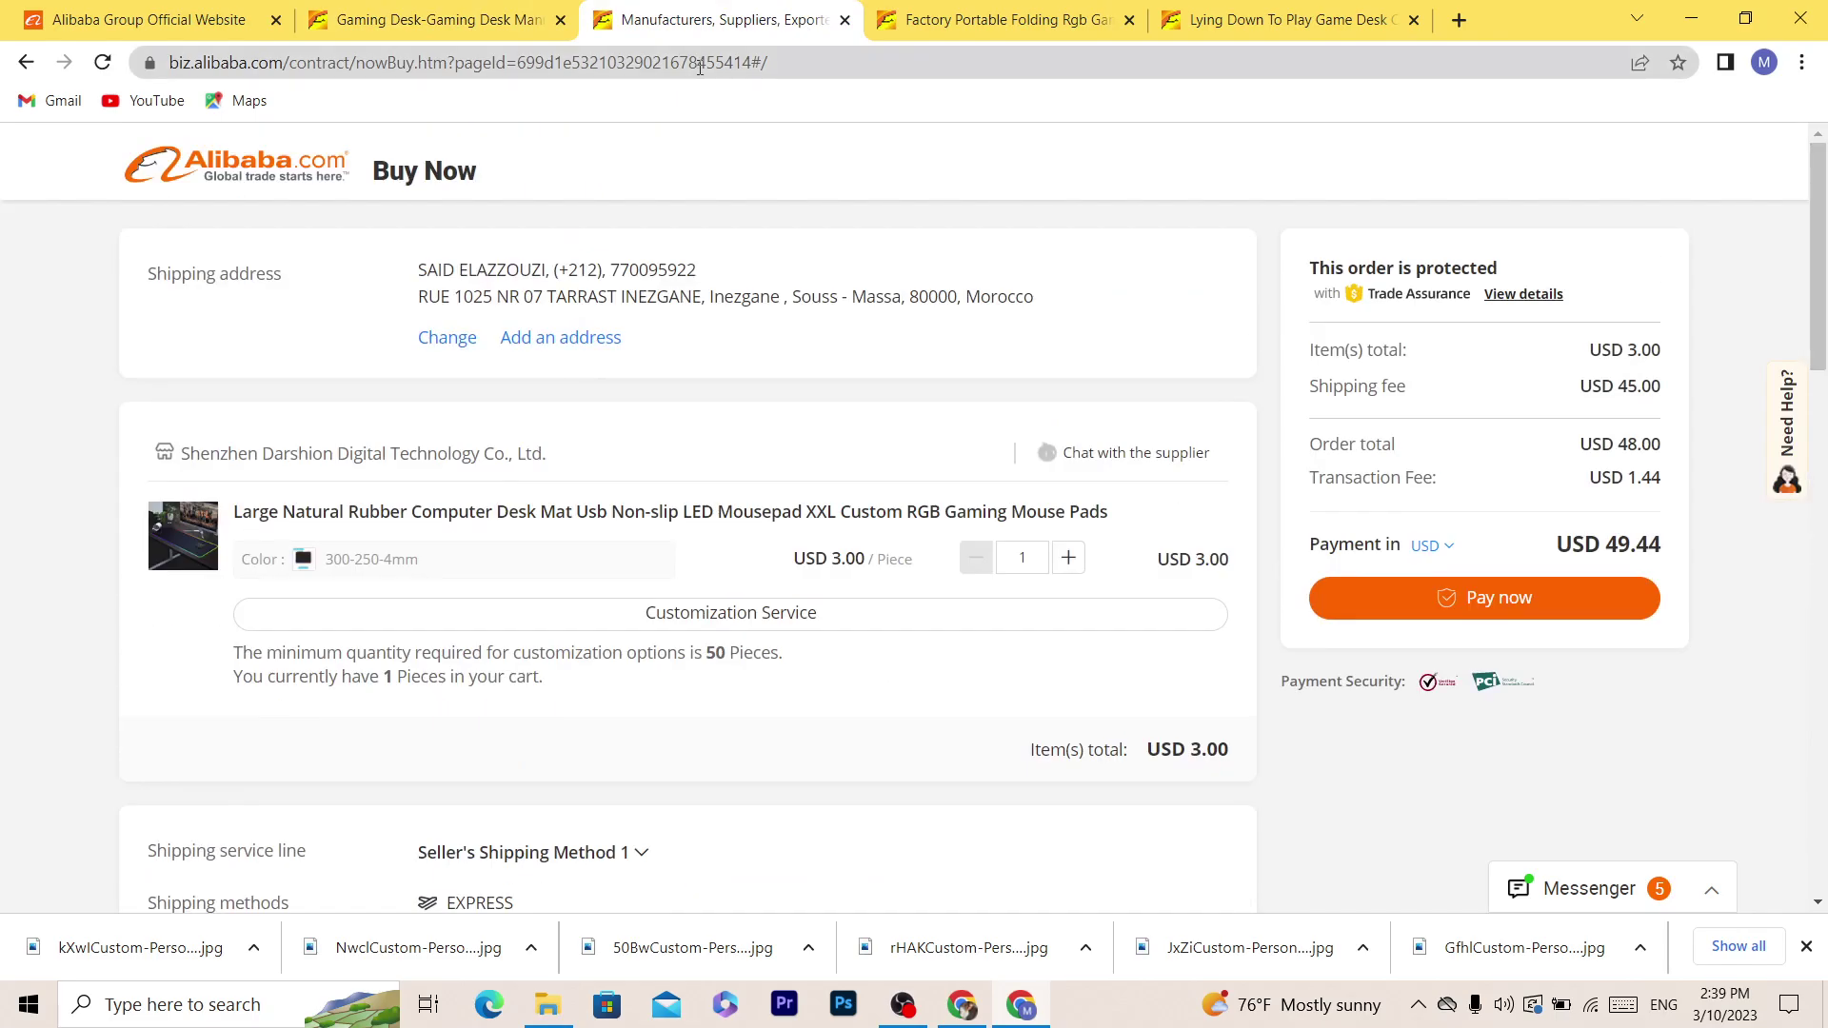
click(829, 63)
double_click(852, 63)
click(862, 62)
double_click(863, 62)
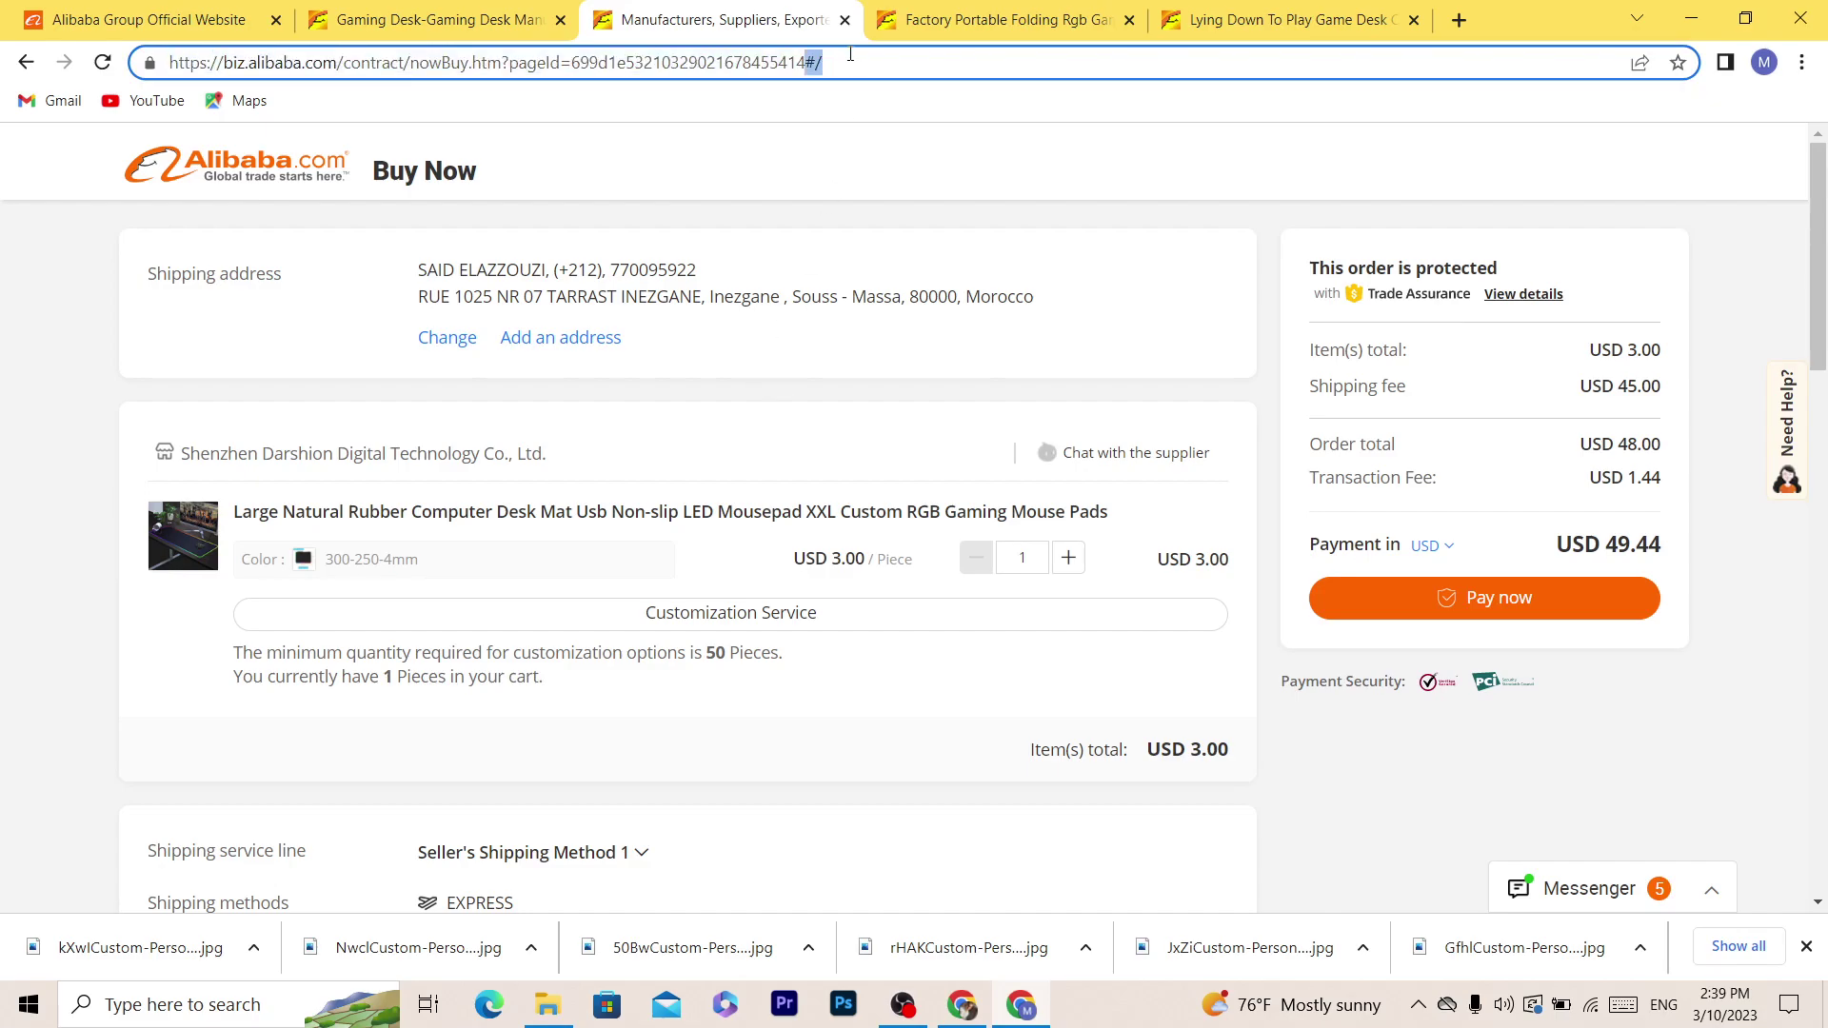
triple_click(850, 54)
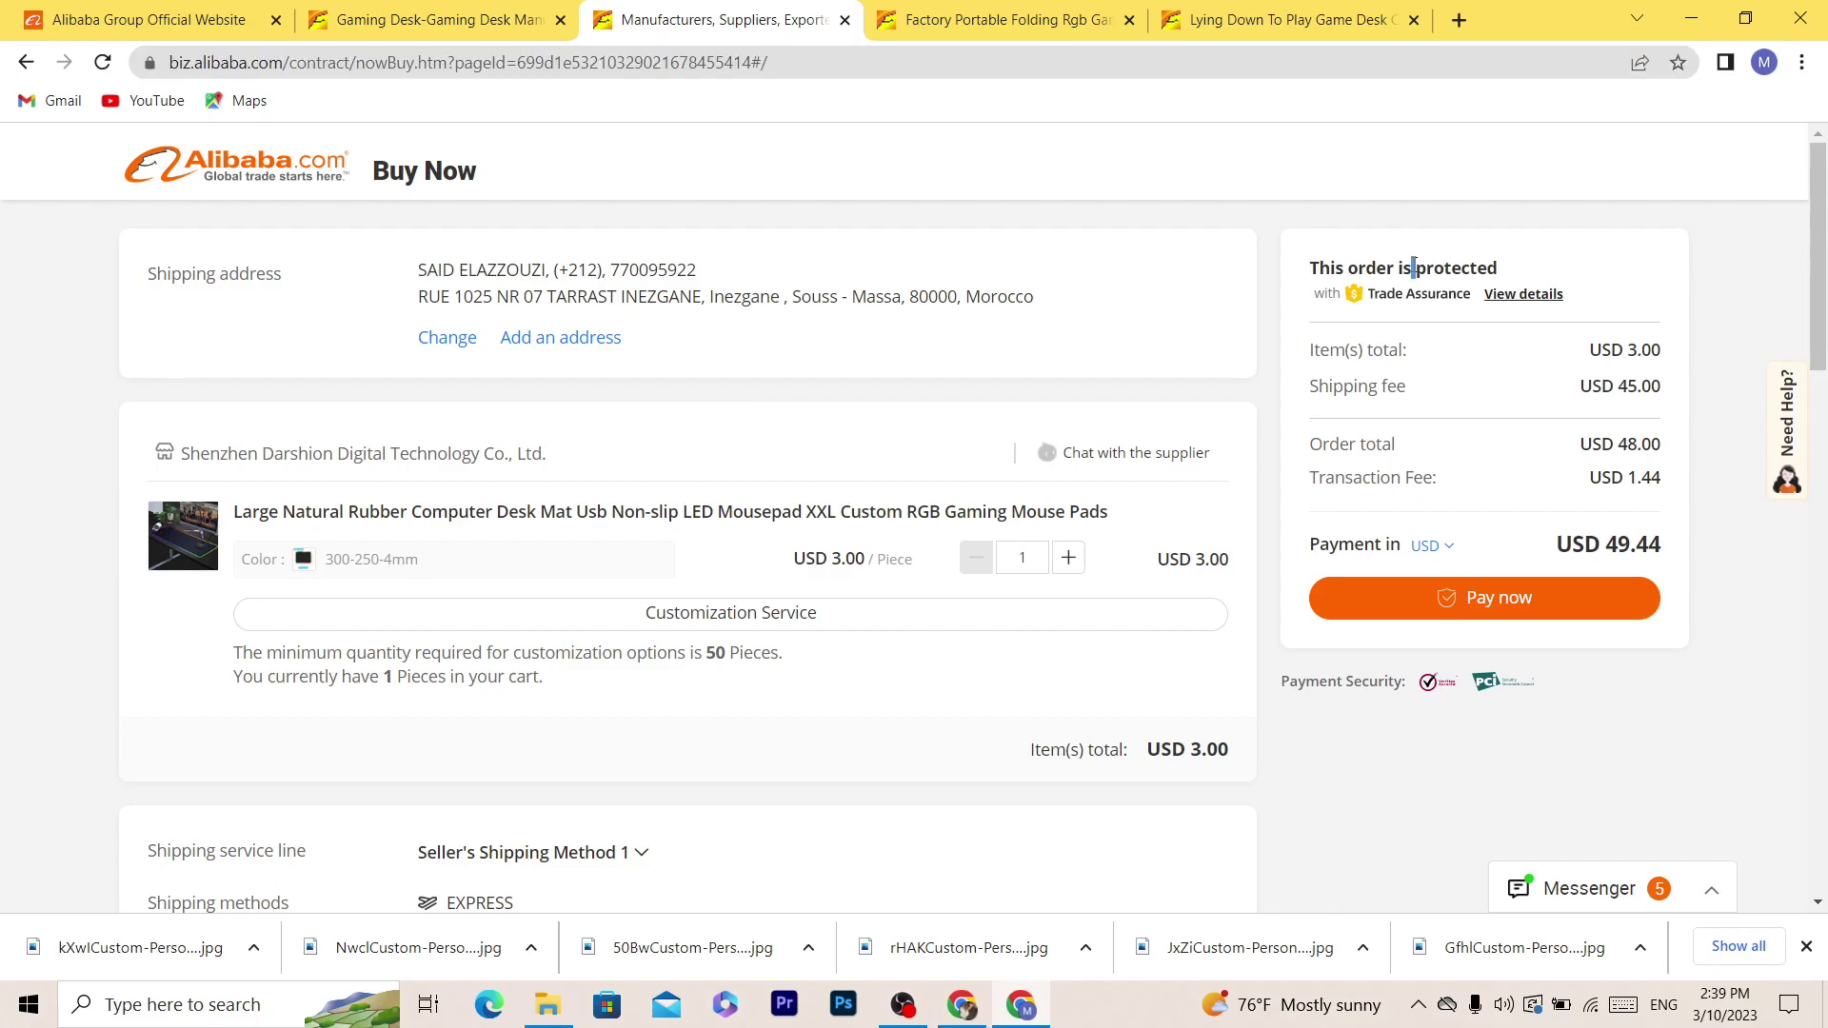
triple_click(1414, 267)
Return to the gaming desk search results and open the account's orders page.
click(471, 7)
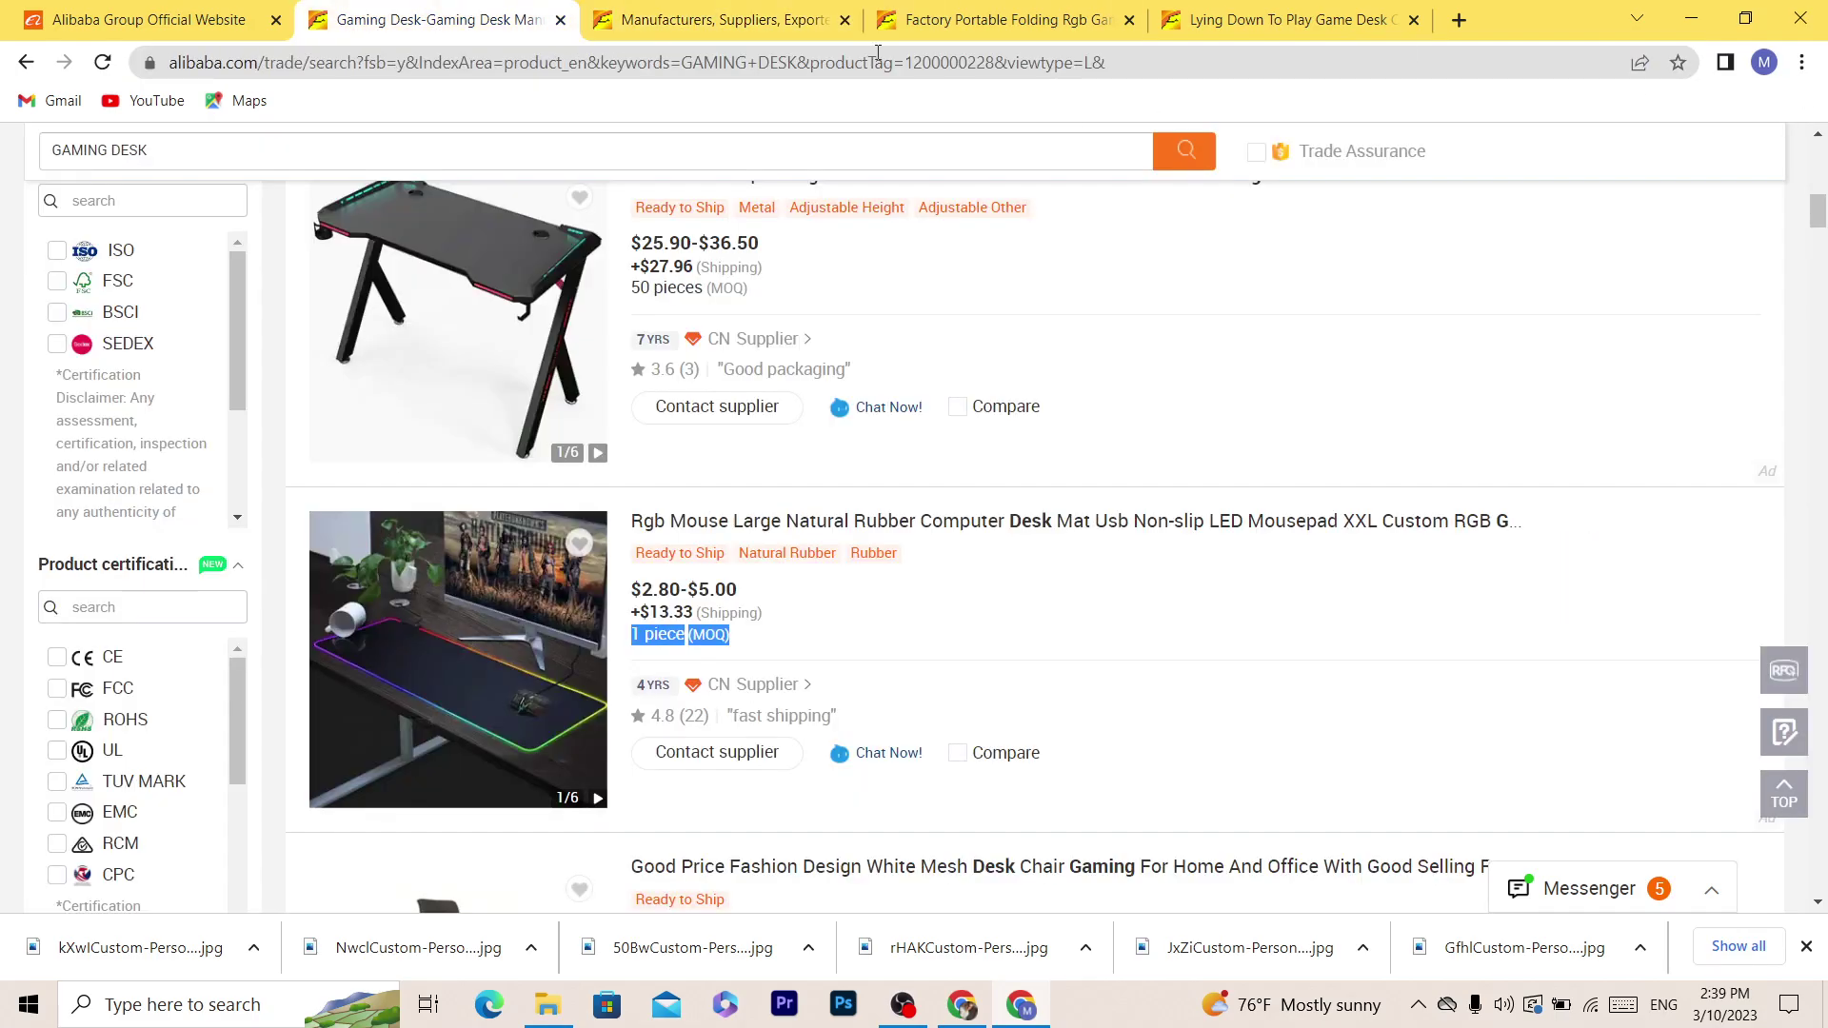
drag(1818, 211, 1818, 157)
mouse_move(1604, 262)
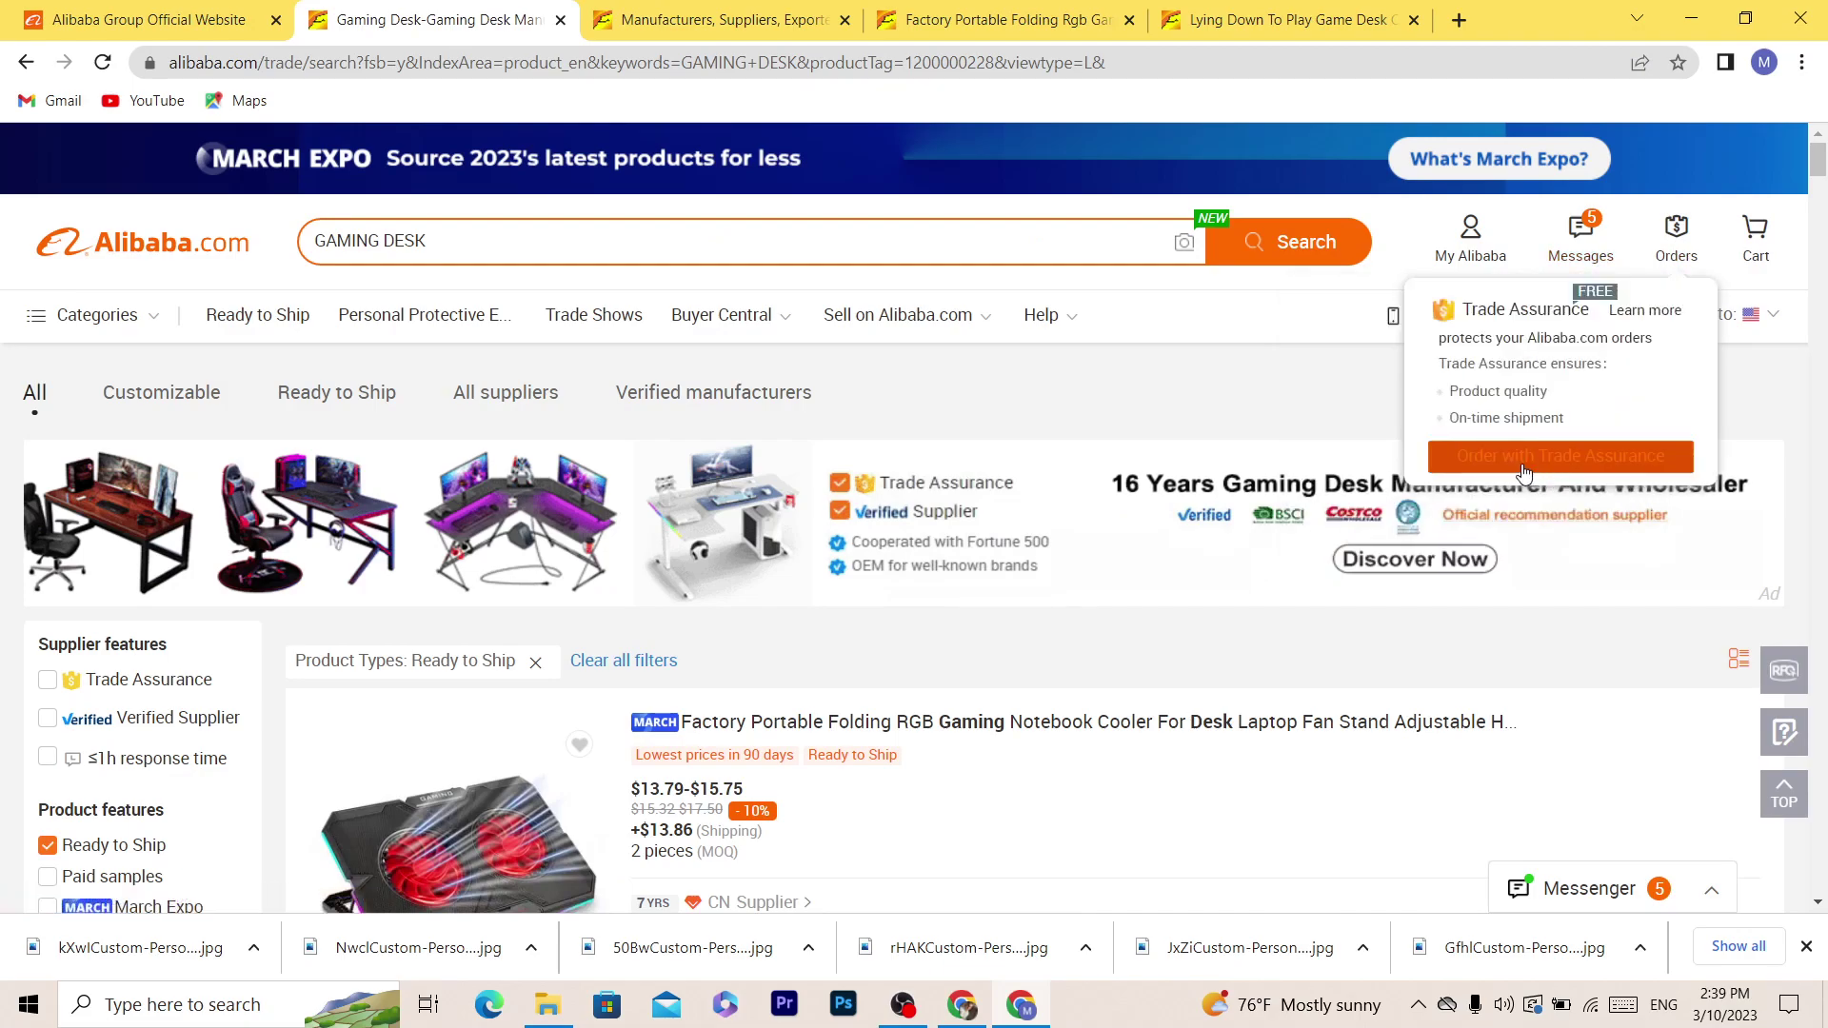
click(1678, 240)
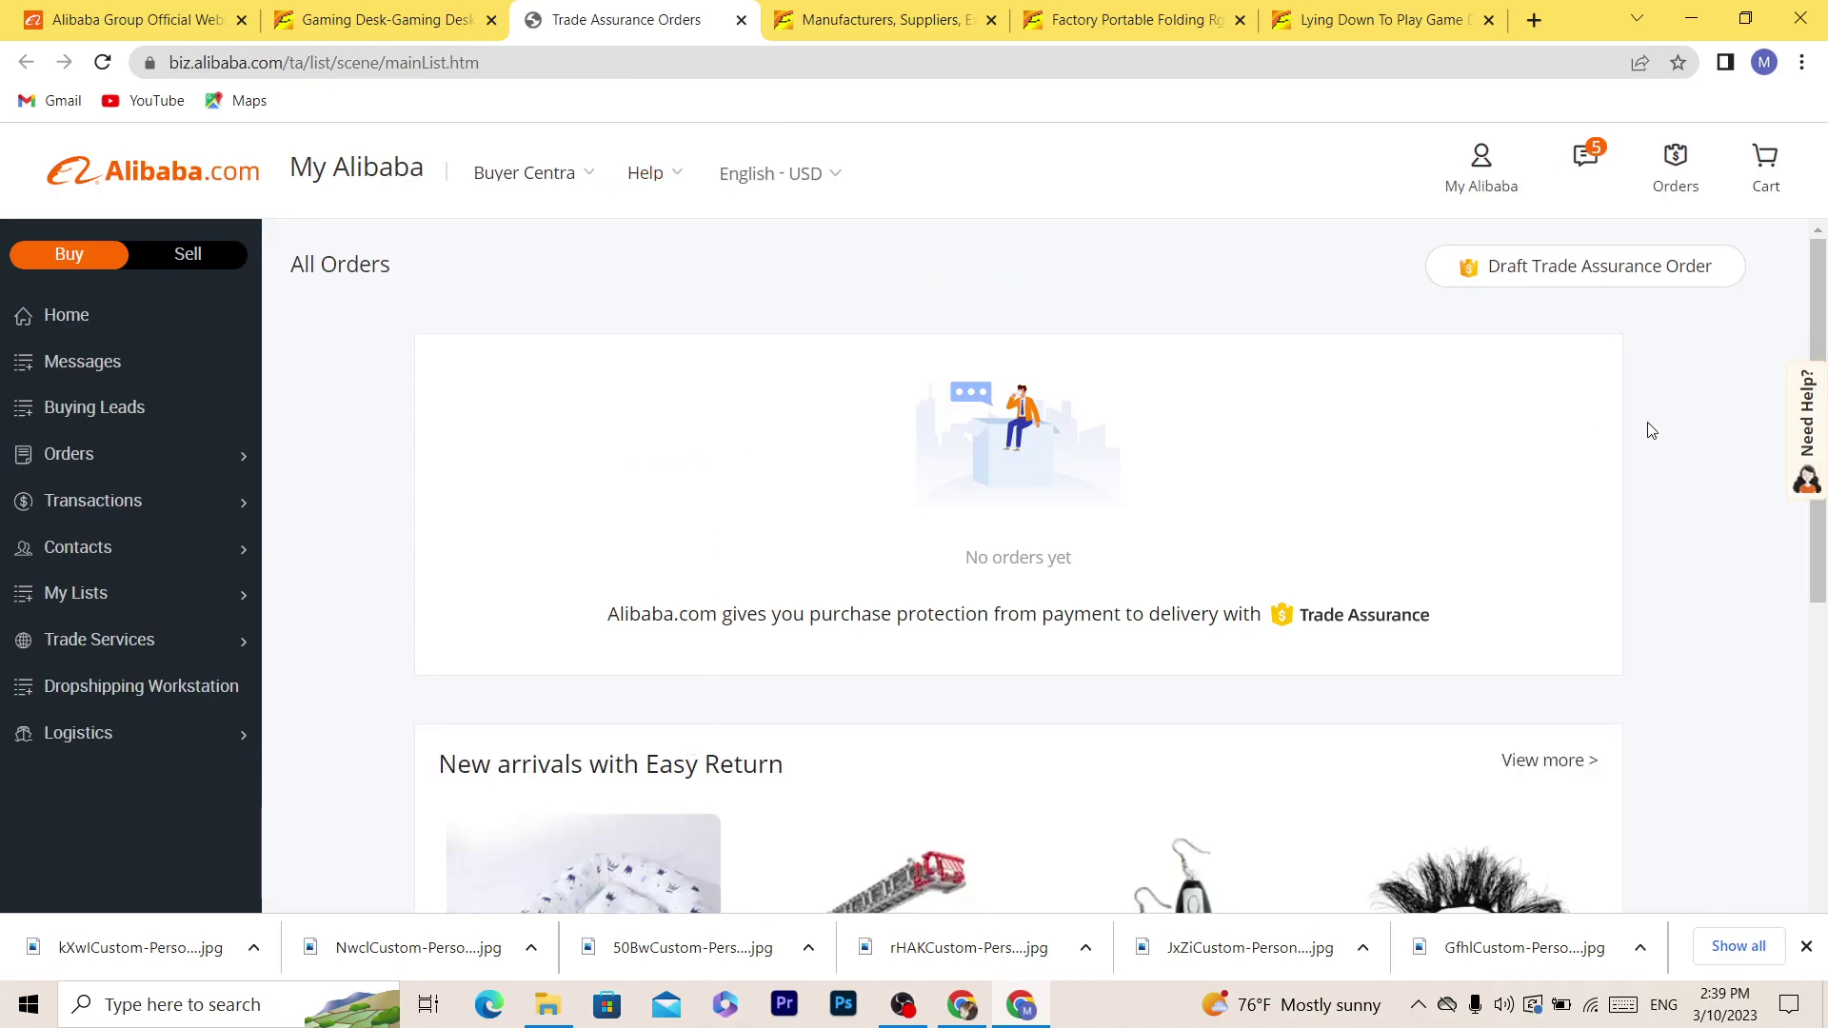
Look through the Orders and Transactions options of My Alibaba and open the buyer's All Orders list.
scroll(465, 359, down, 1)
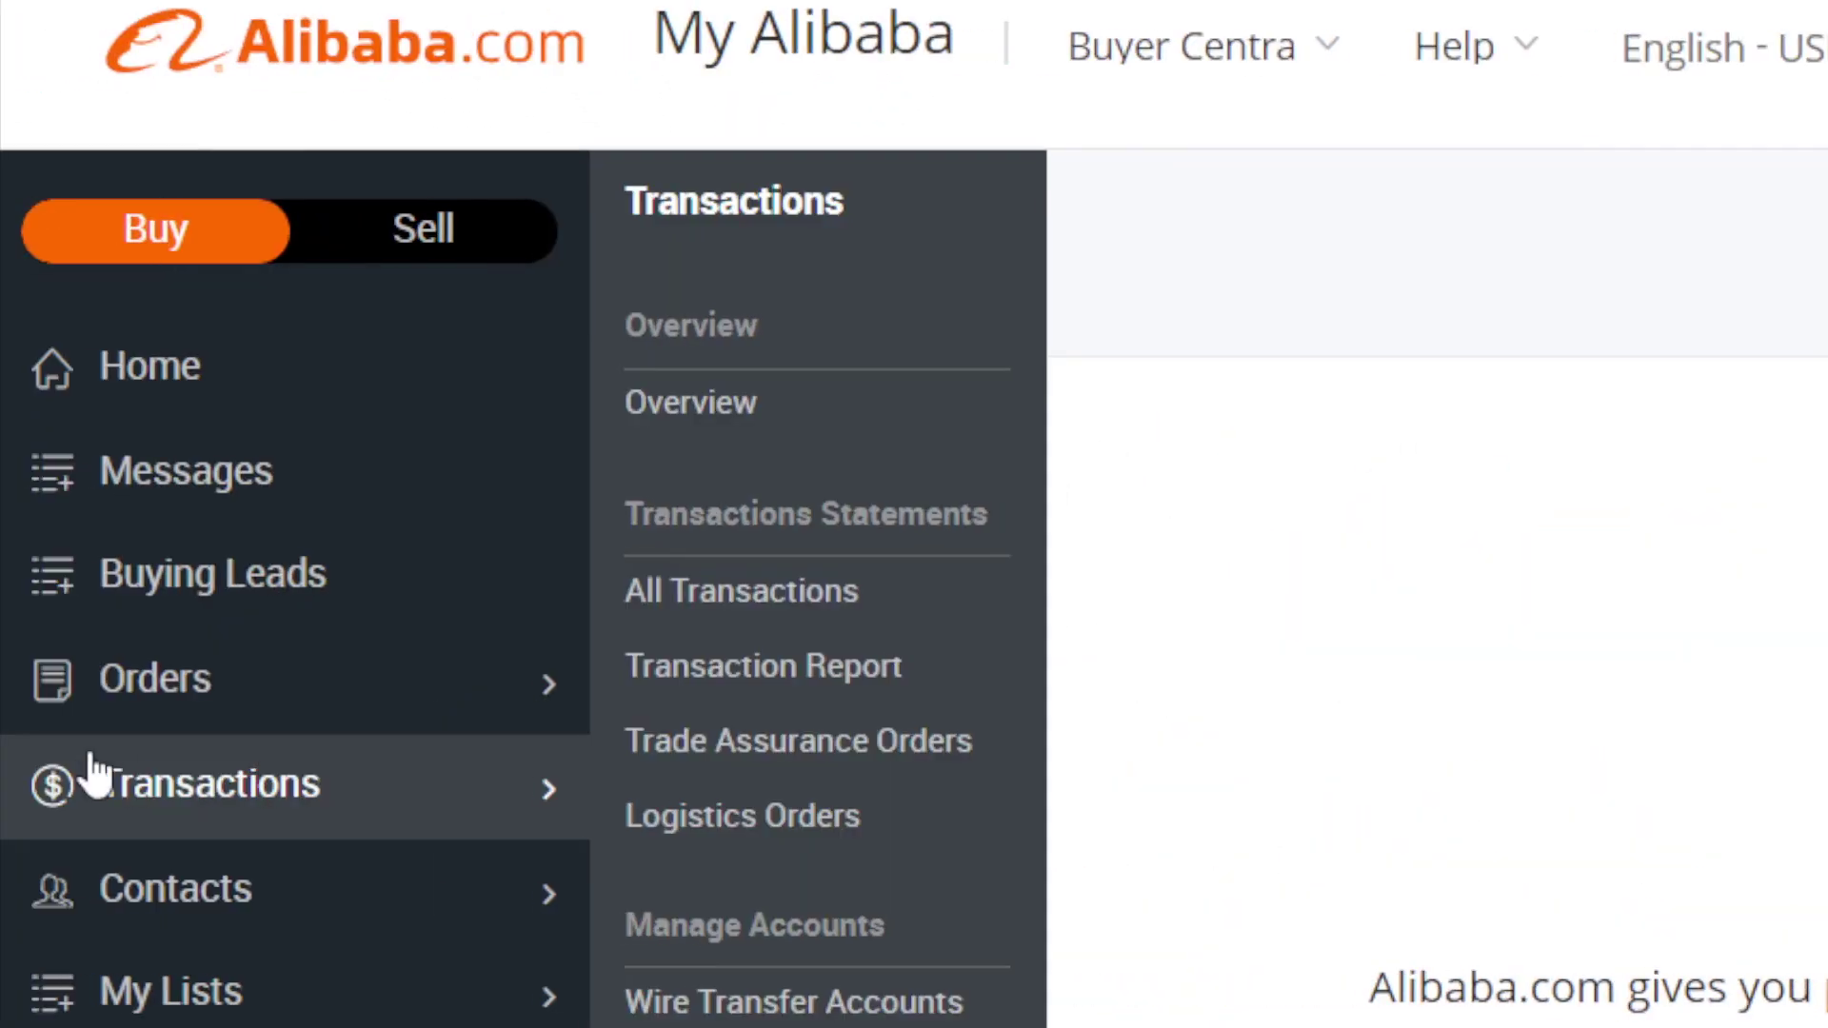
mouse_move(37, 447)
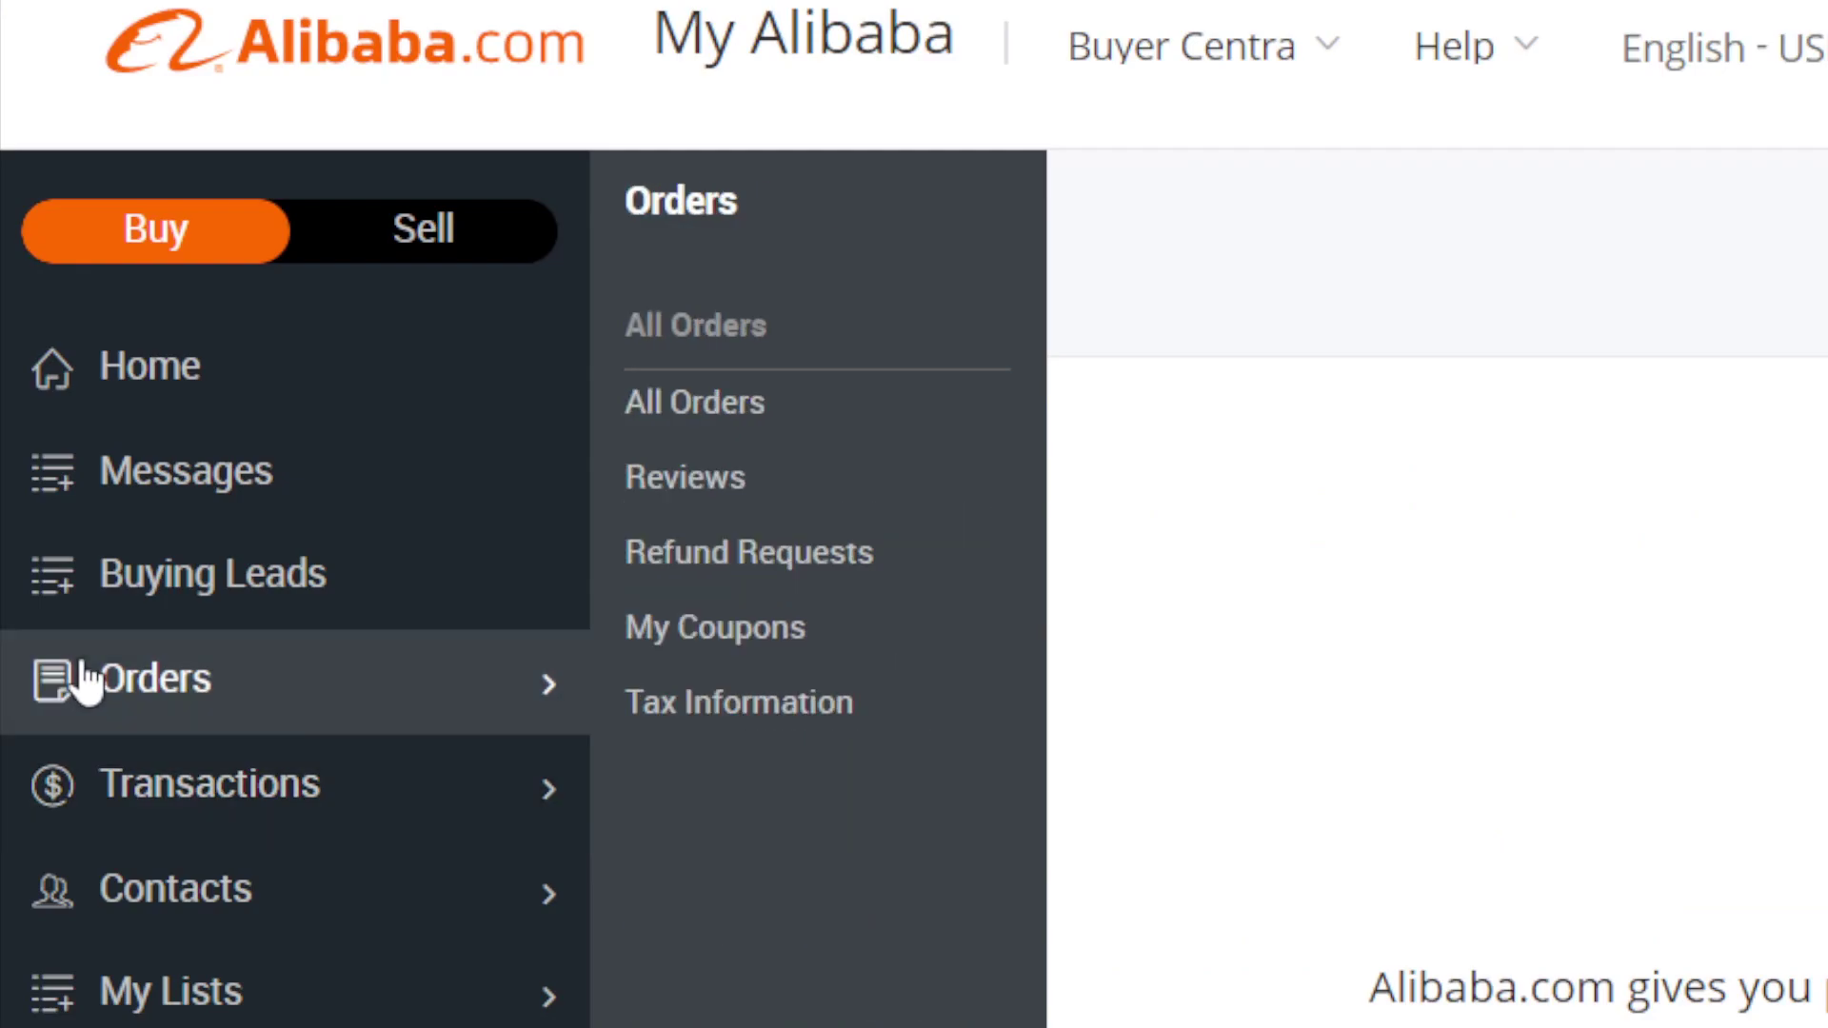
click(85, 681)
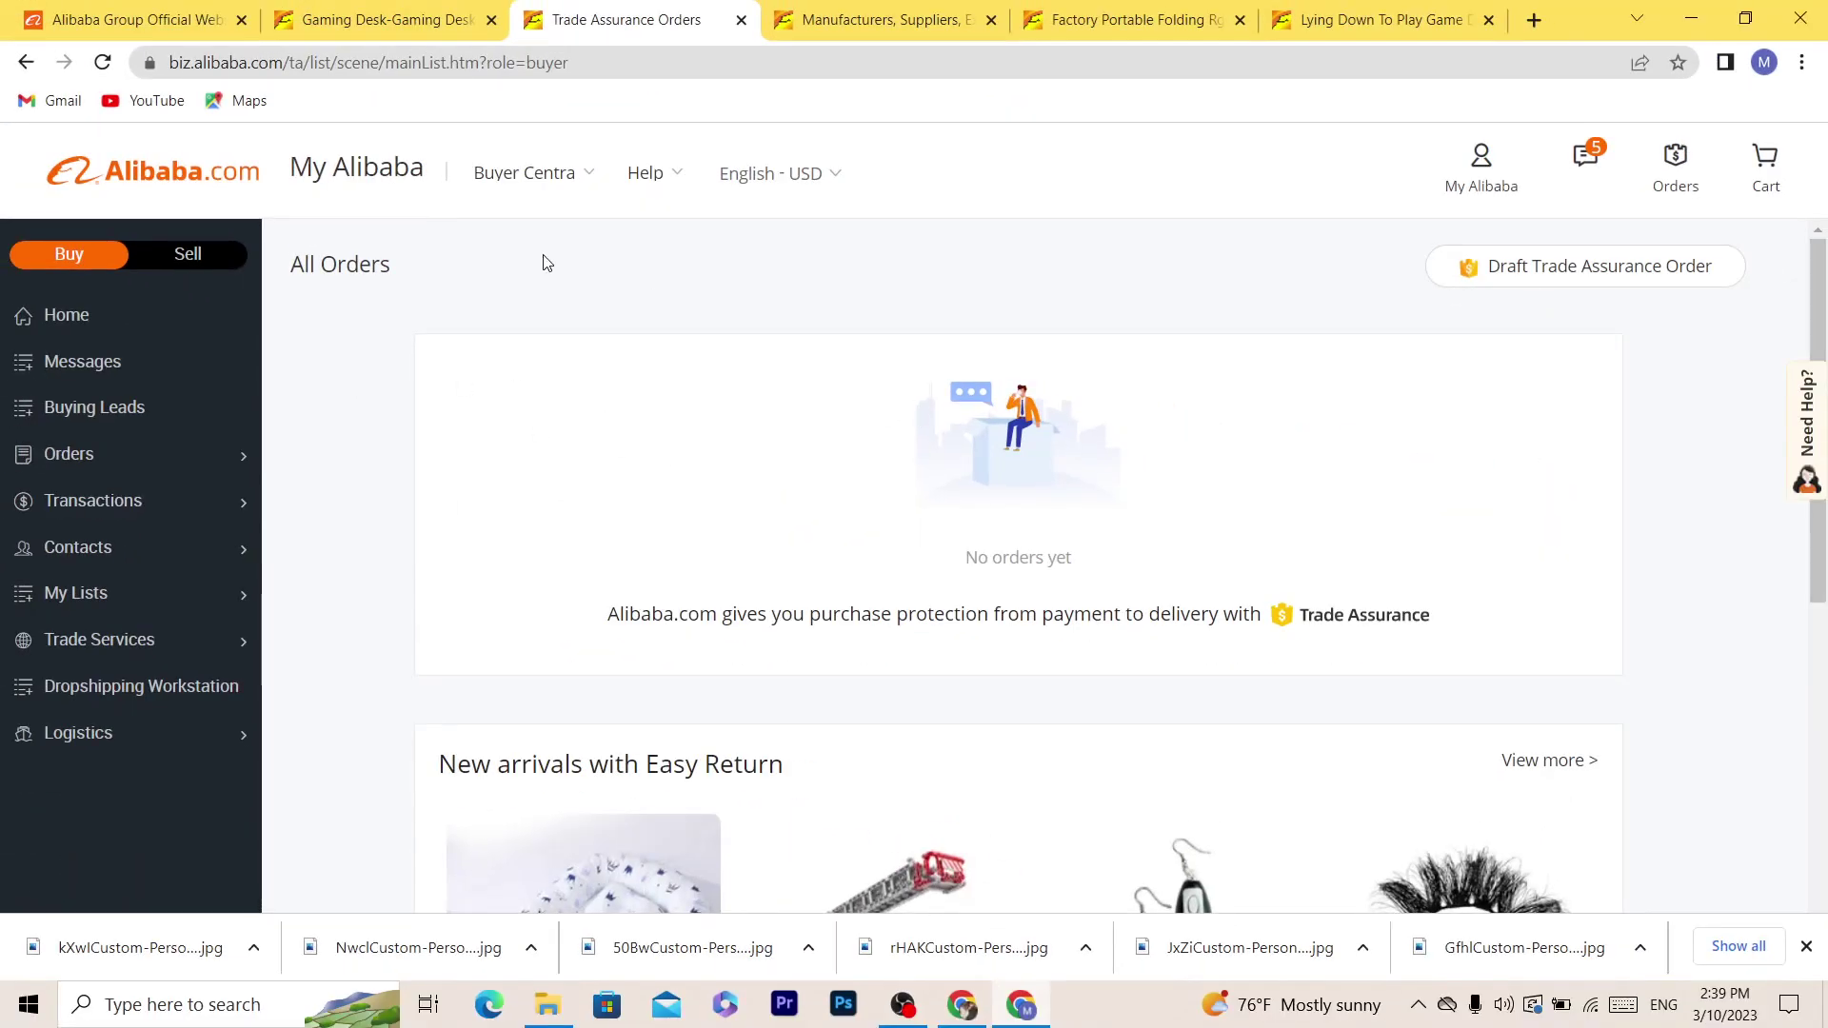
click(652, 64)
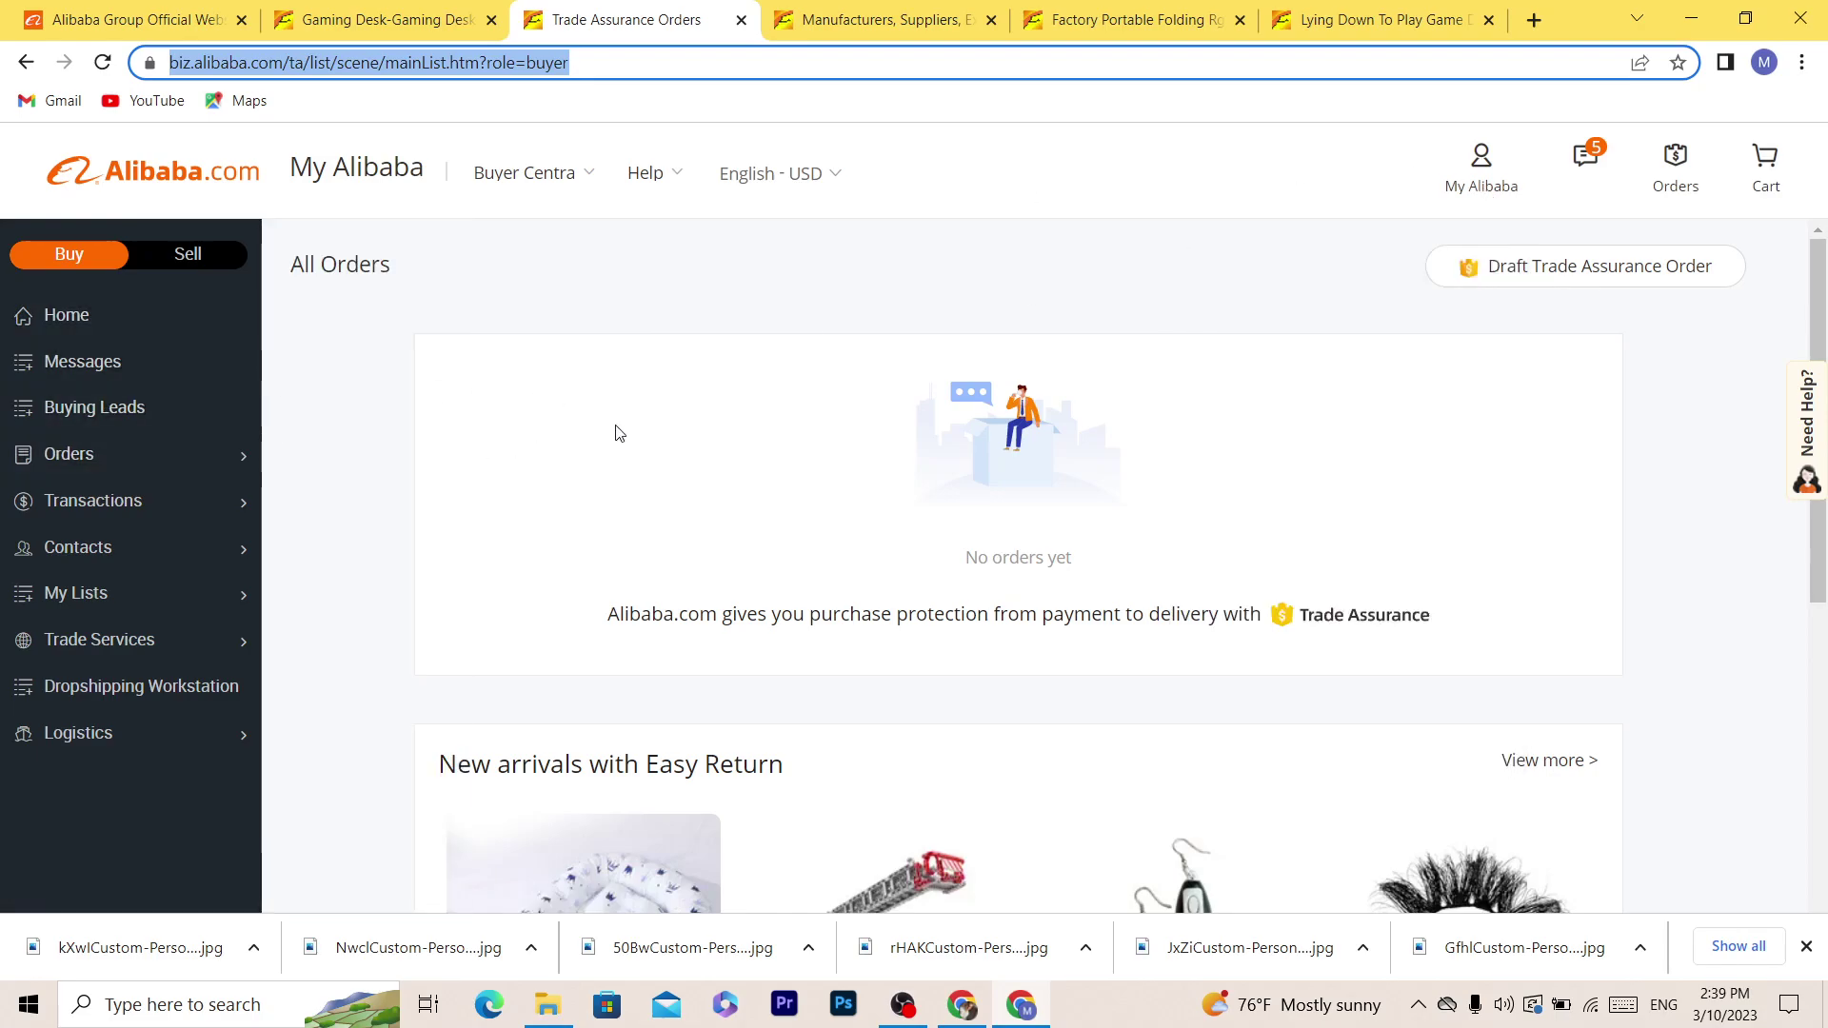
Search the web for 17 TRACK in place of the Buy Now page and open the package tracking site.
click(1017, 8)
click(925, 5)
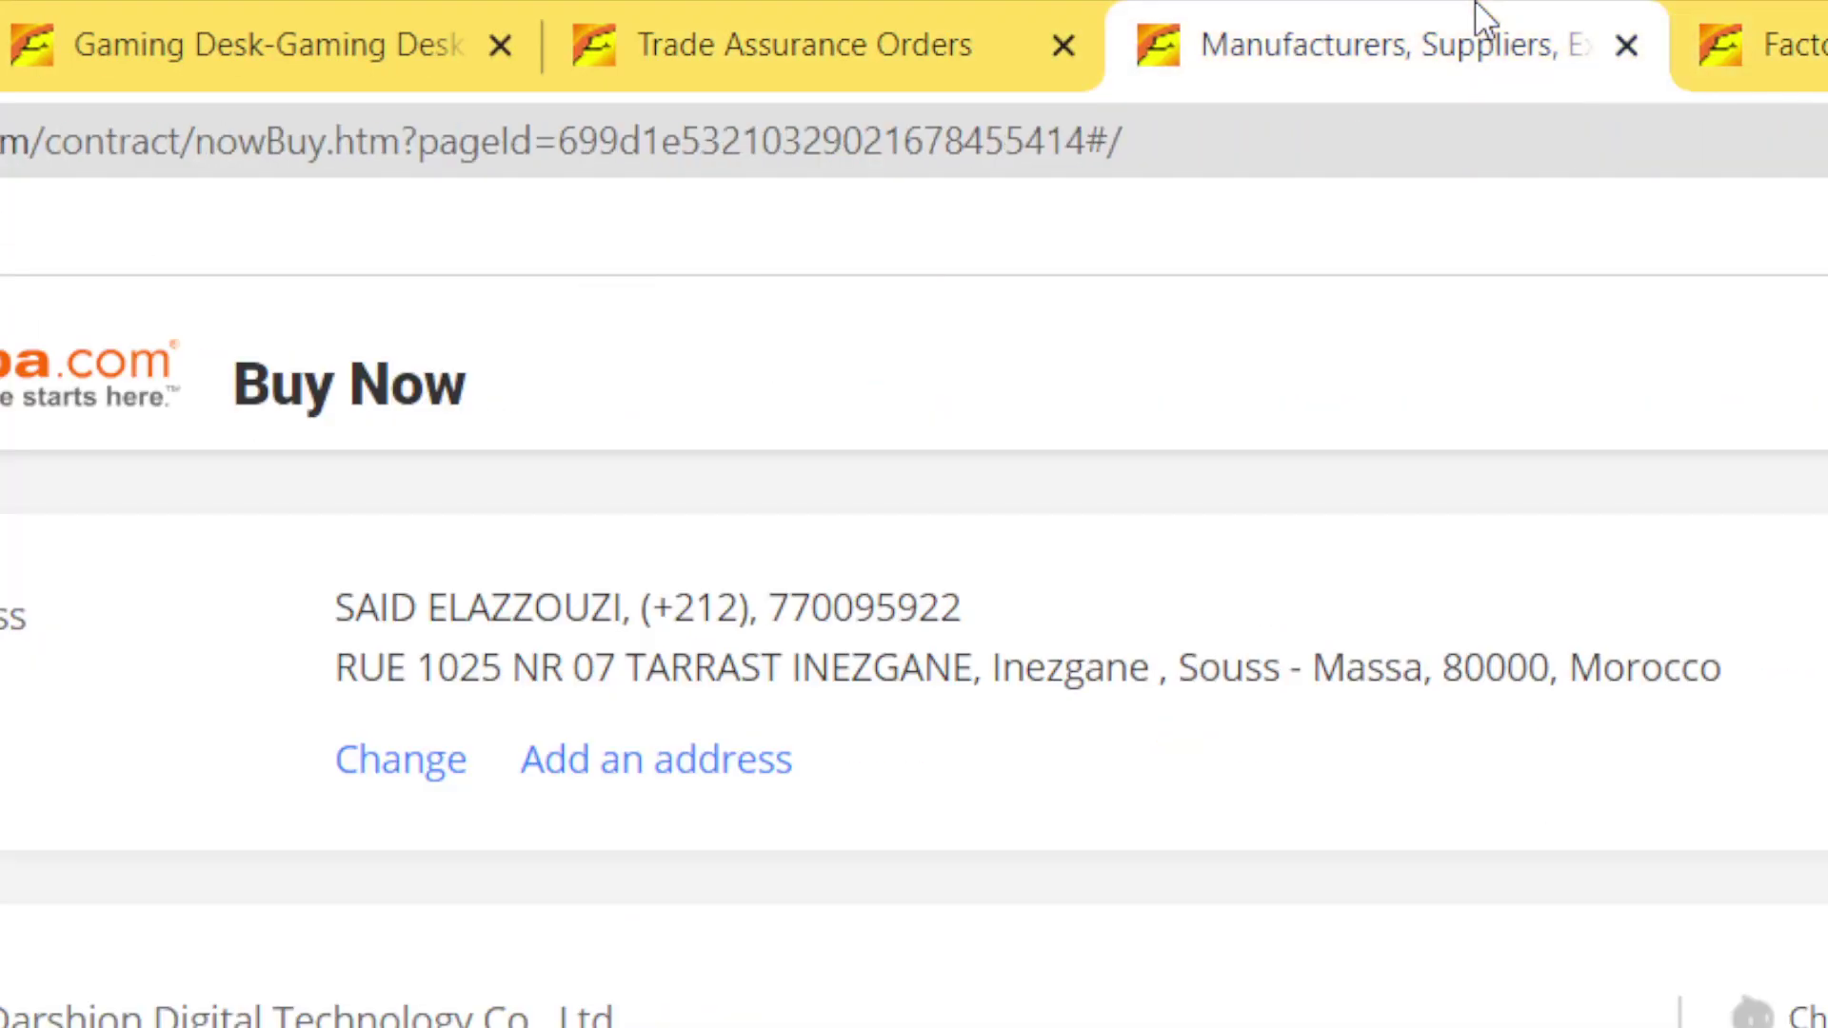
click(1374, 155)
key(BackSpace)
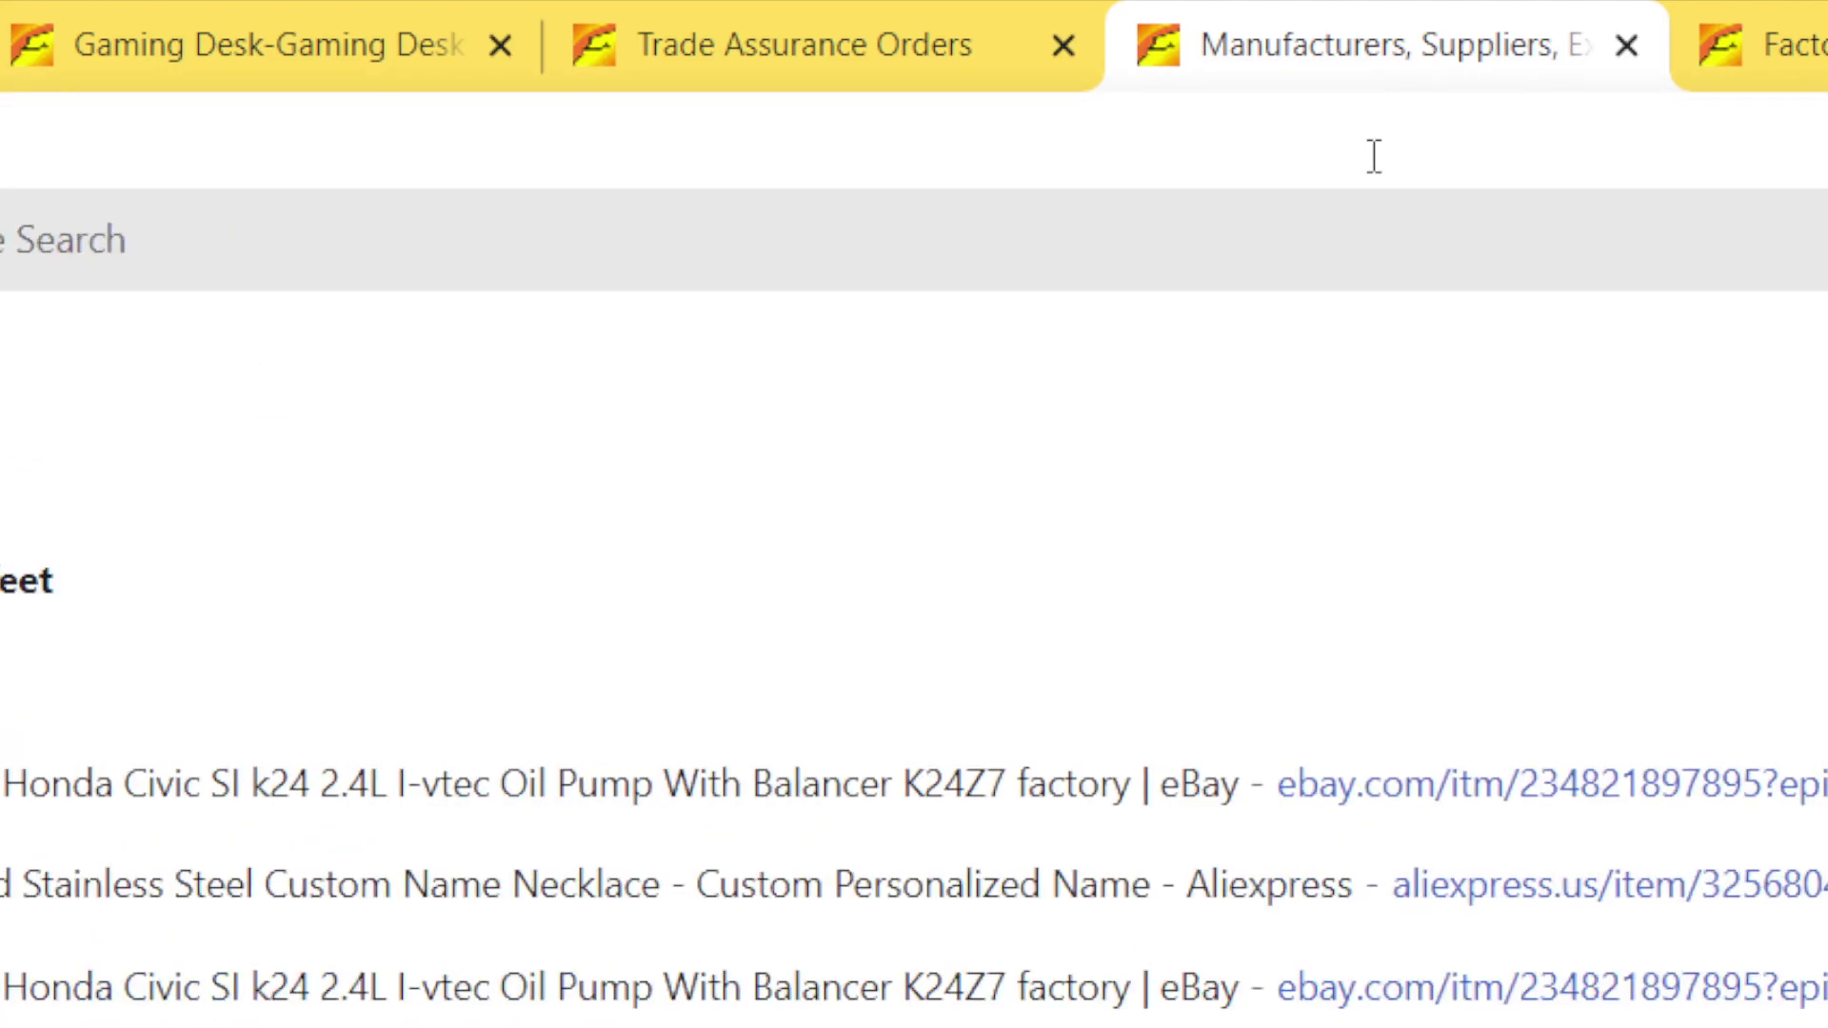
text(17 TRACK)
key(Return)
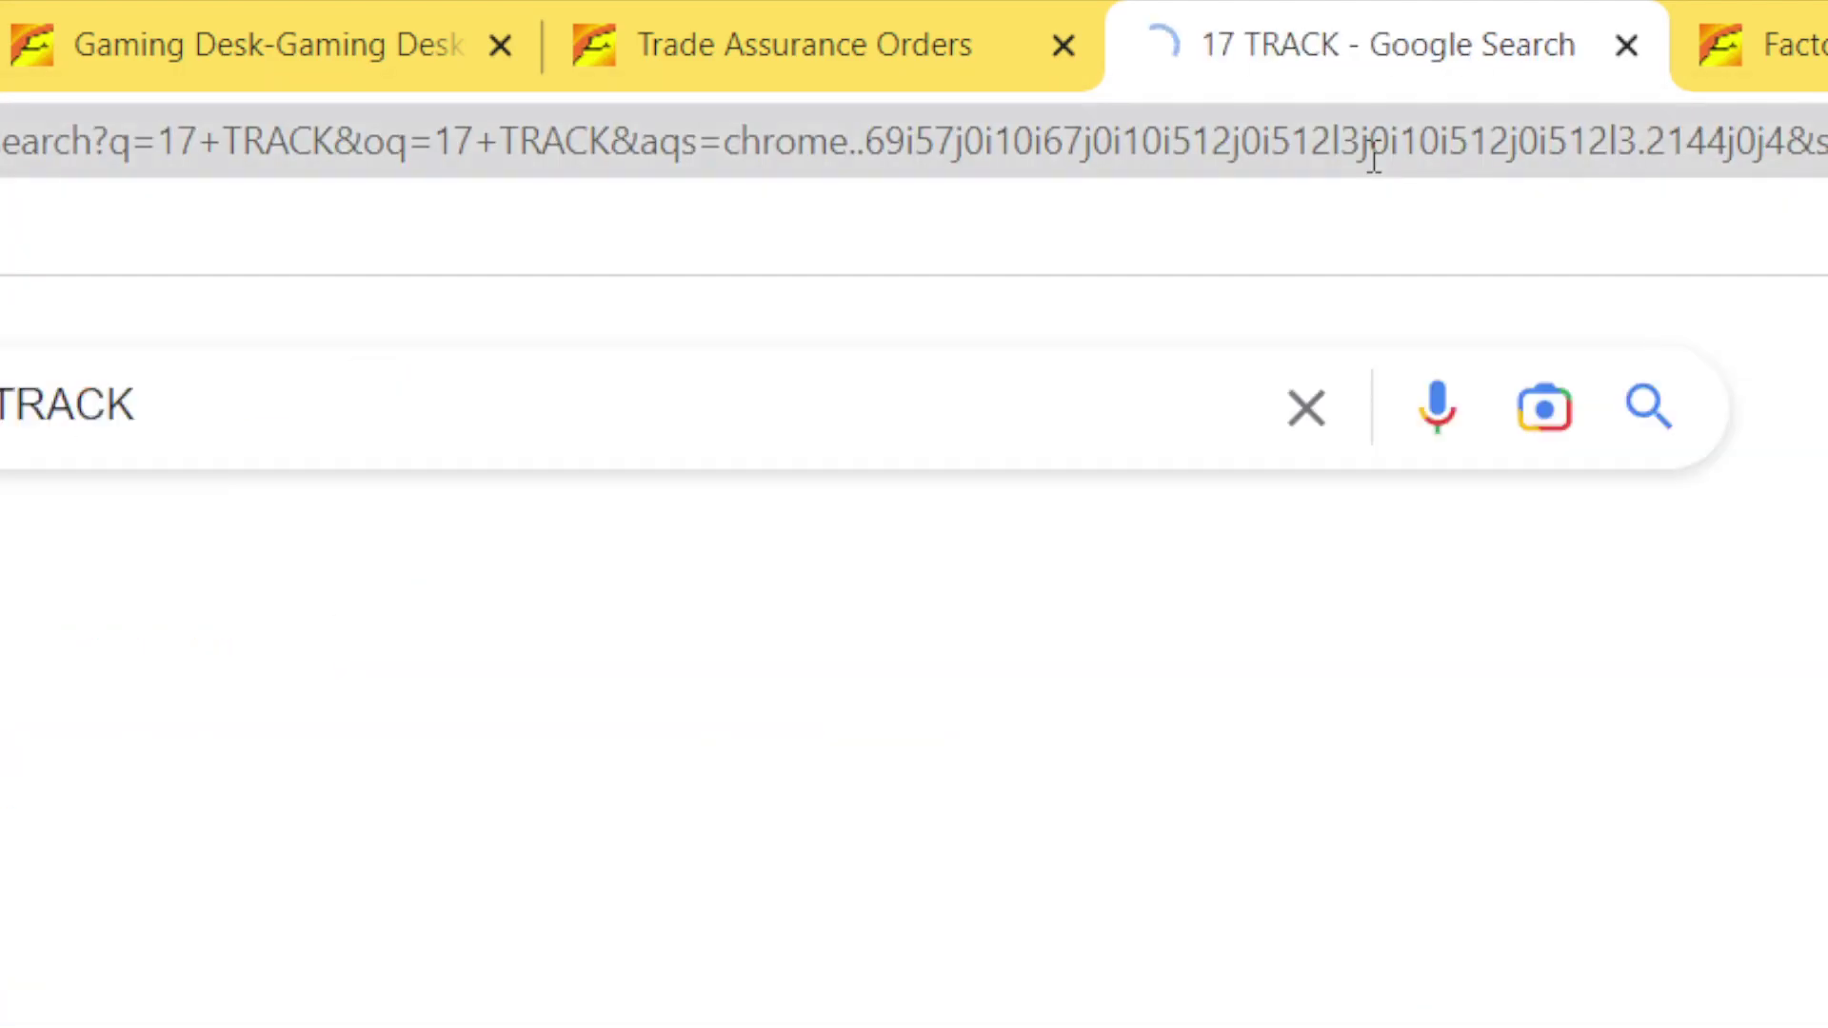
click(24, 914)
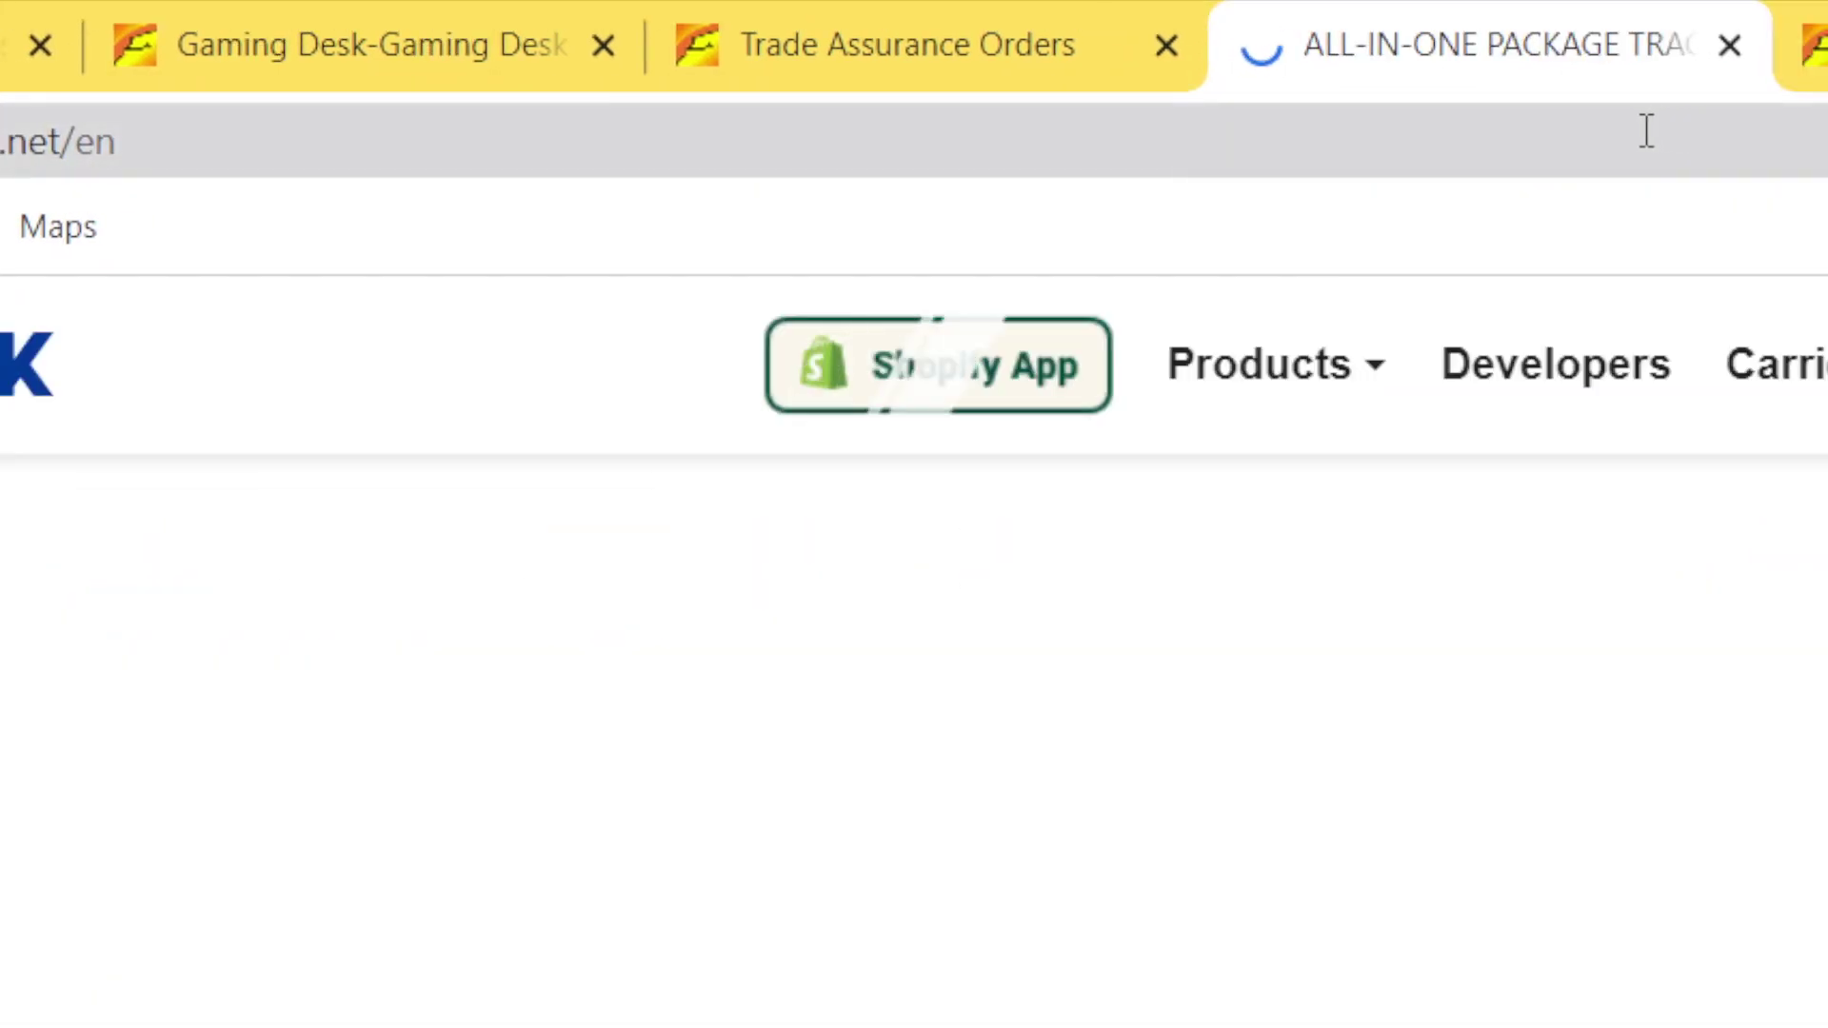
Enter the text HOW TO BUY FROM ALIBABA FOR PERSONAL USE as the item to track.
click(1492, 140)
click(1098, 787)
text(HOW TO BUY FROM ALIBABA FOR PERSONAL USE)
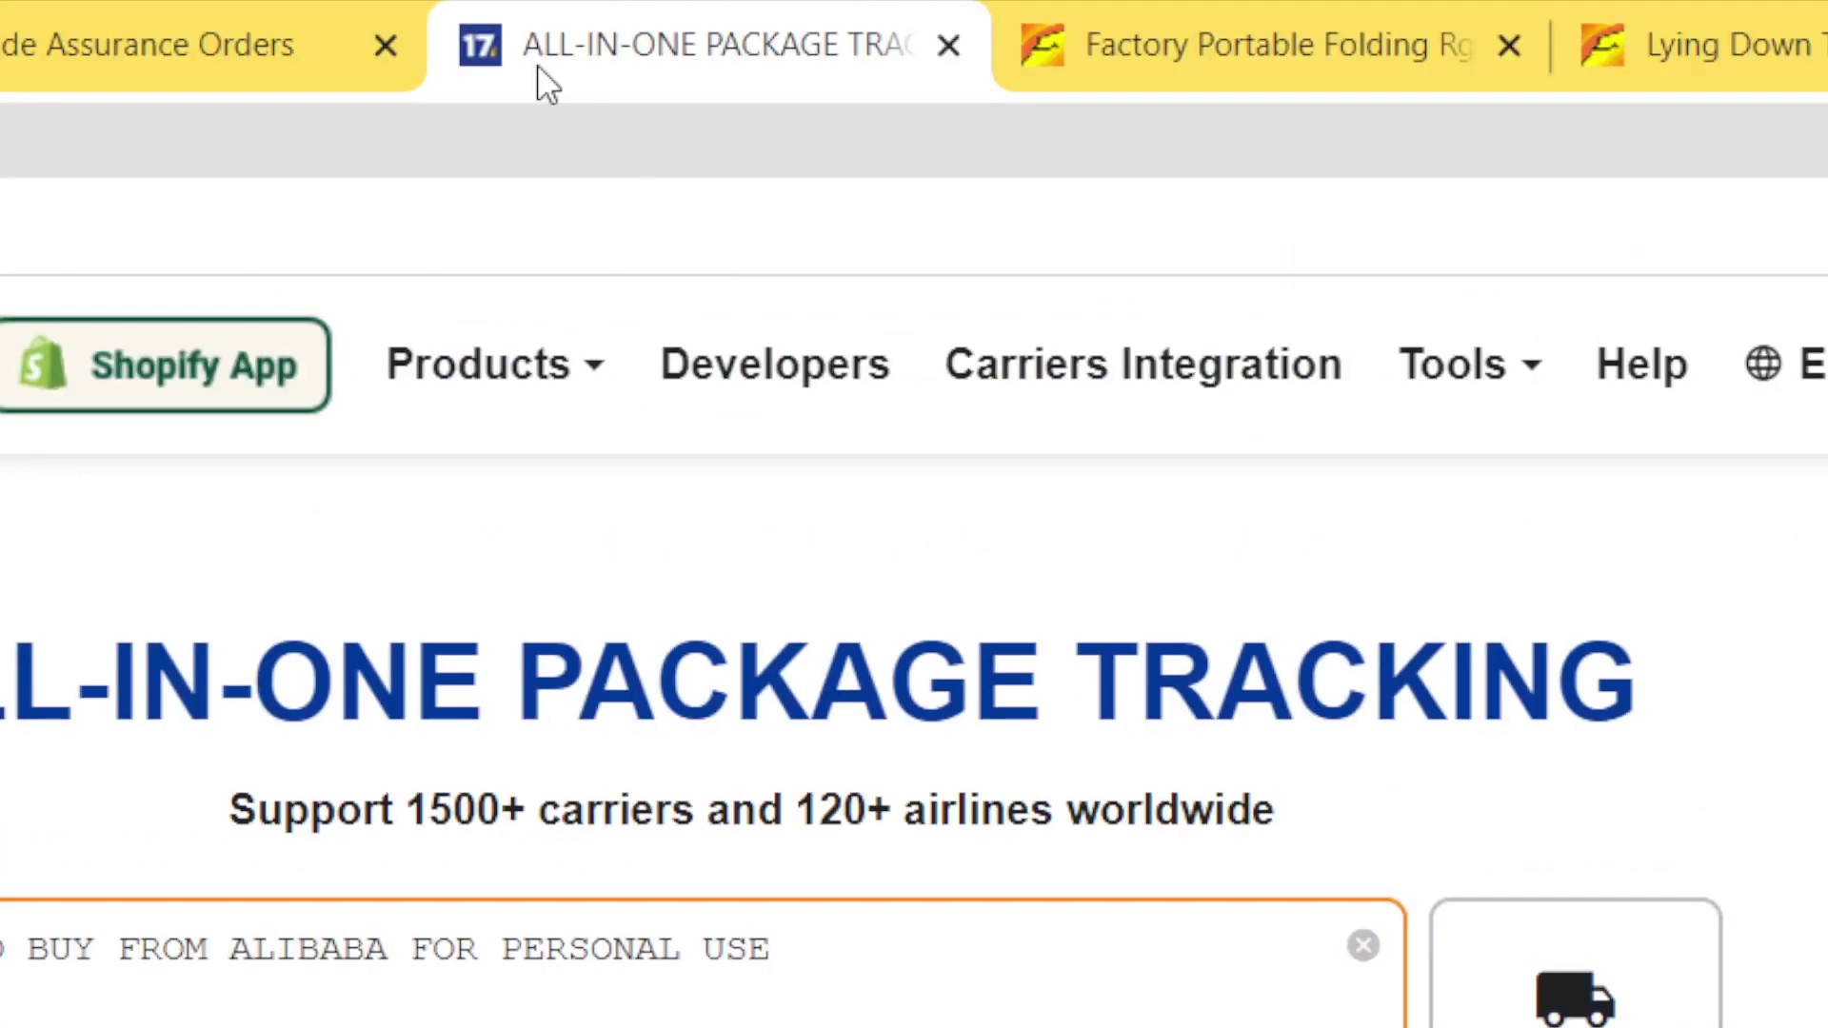
Return to the Trade Assurance orders page and look through its order area and recommended products.
click(169, 17)
scroll(1329, 770, down, 10)
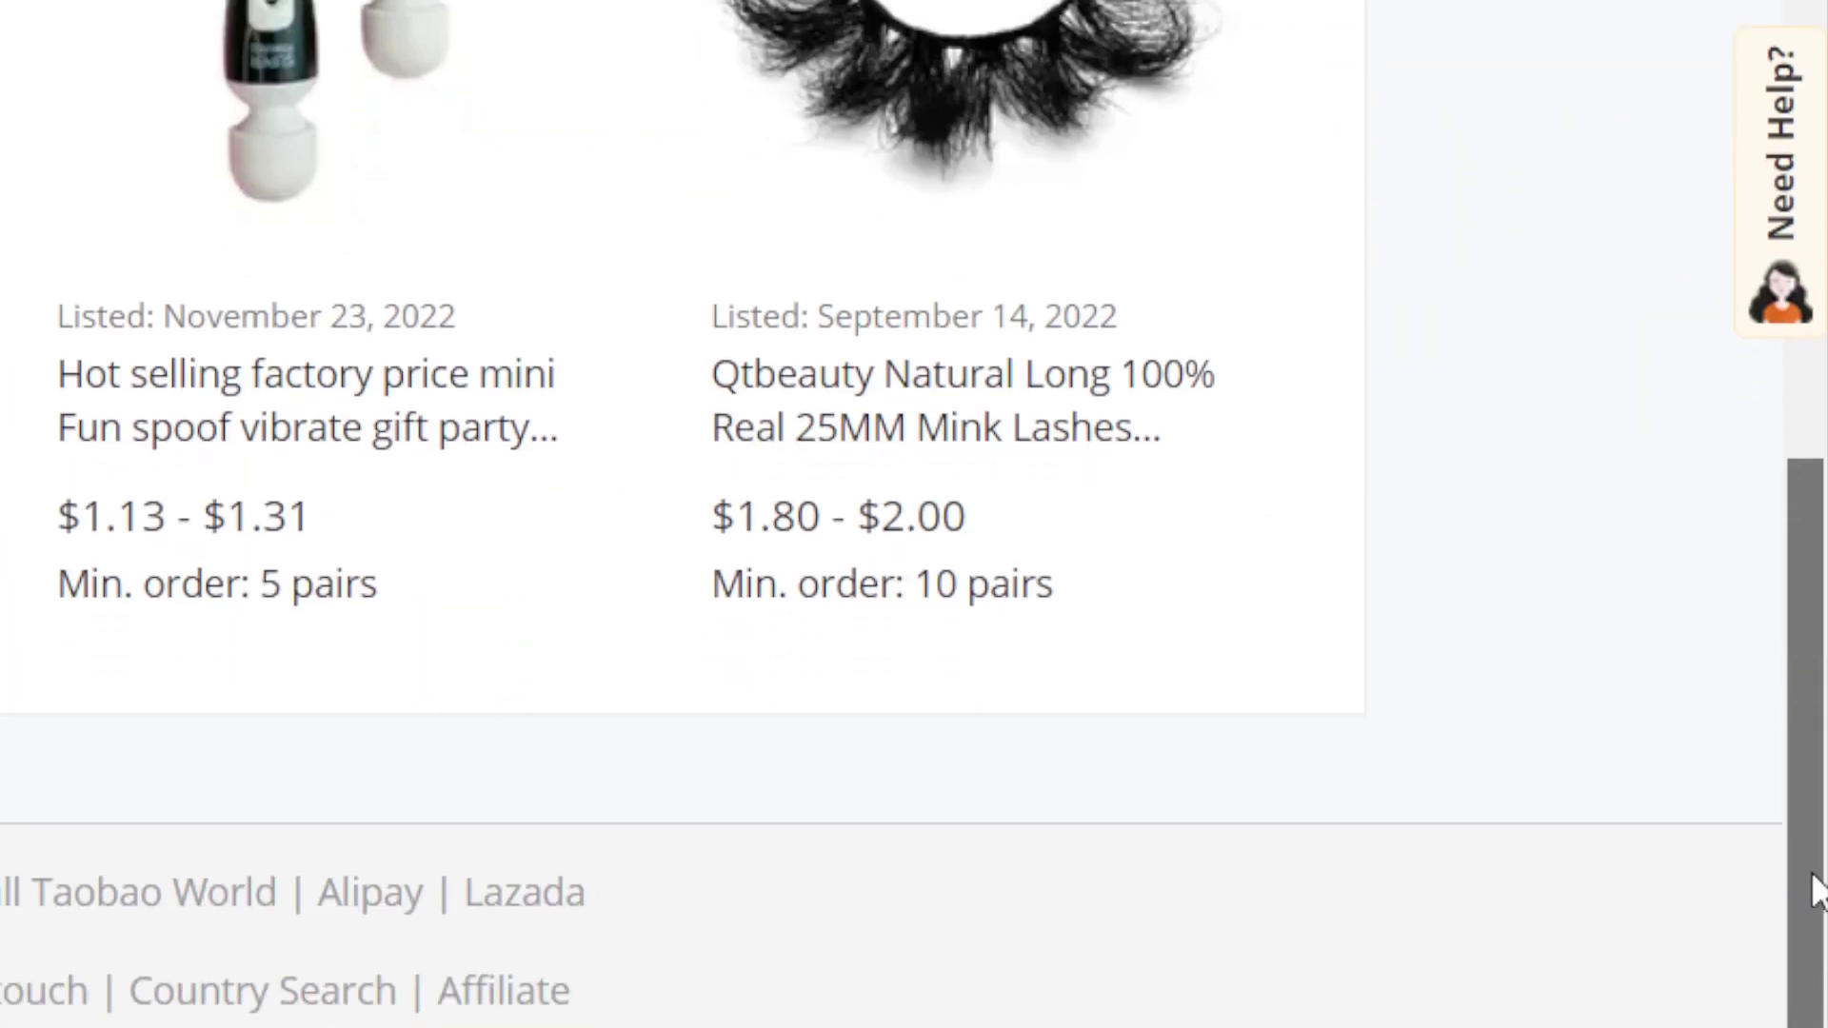
scroll(1814, 895, up, 15)
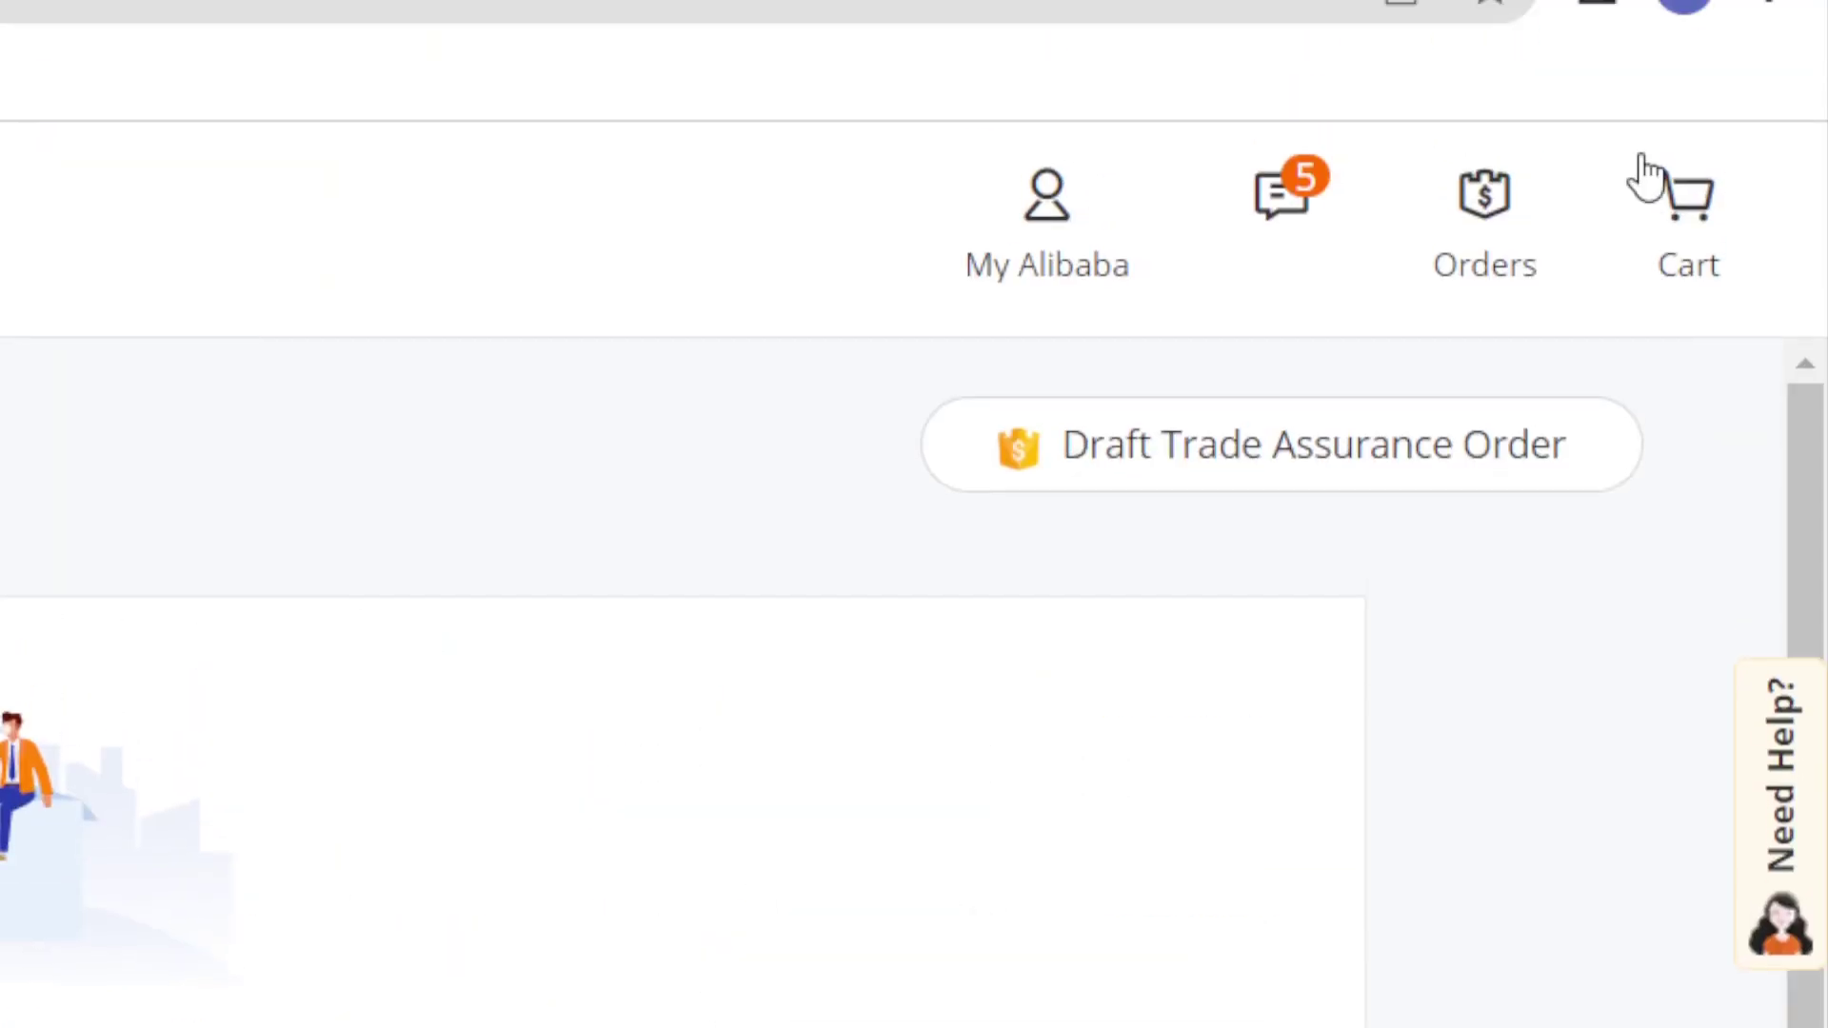
click(157, 145)
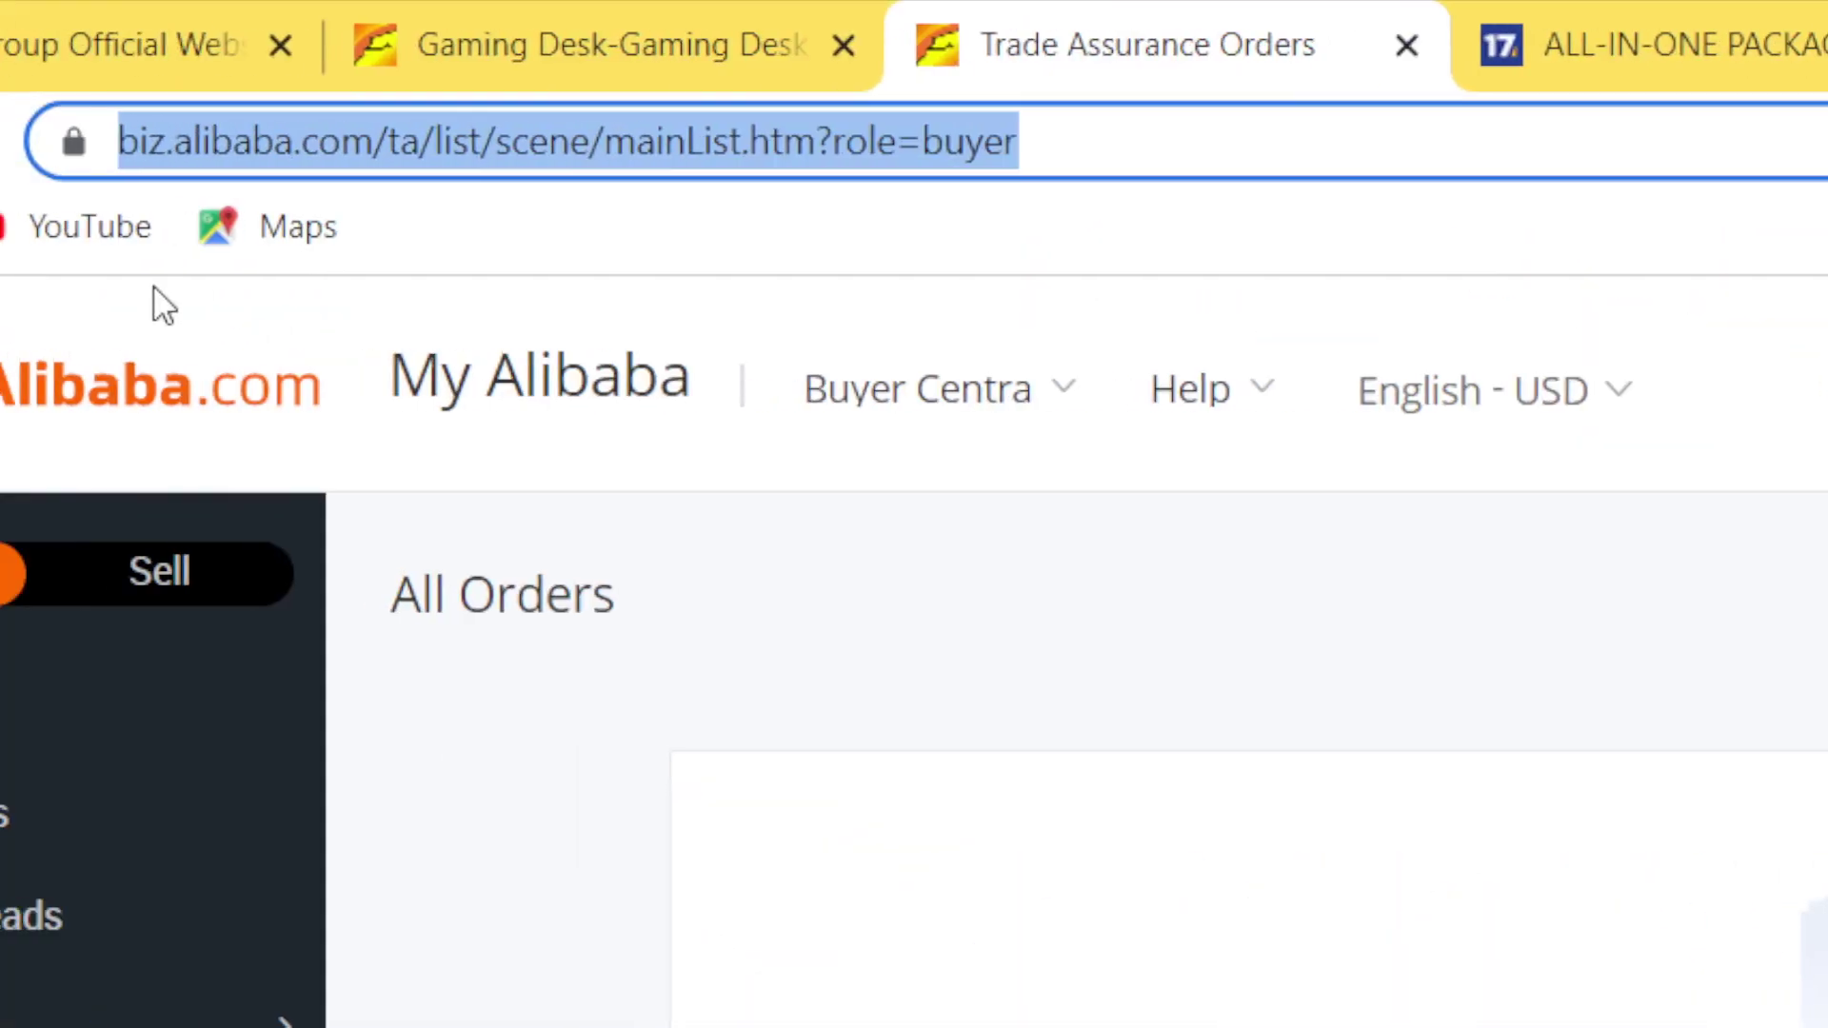
Open the Alibaba homepage and browse its product recommendations down to the footer.
click(164, 431)
click(1416, 148)
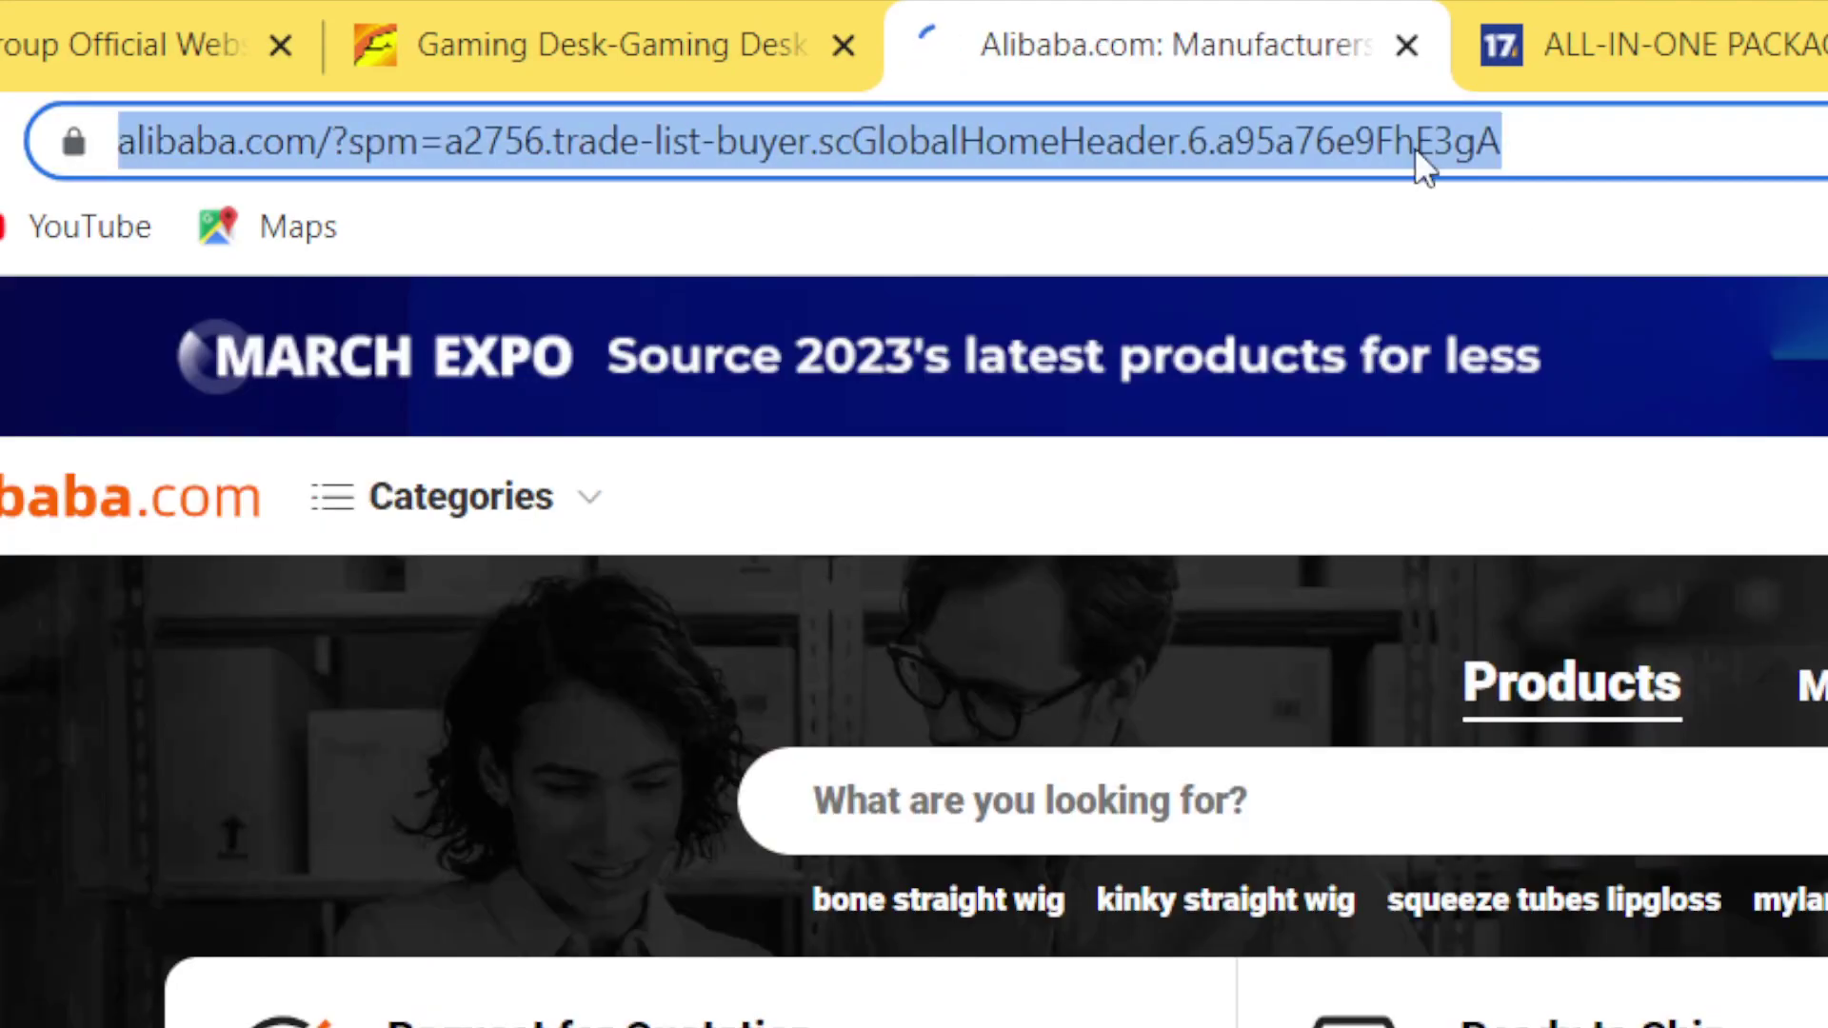
drag(1823, 466, 1822, 1027)
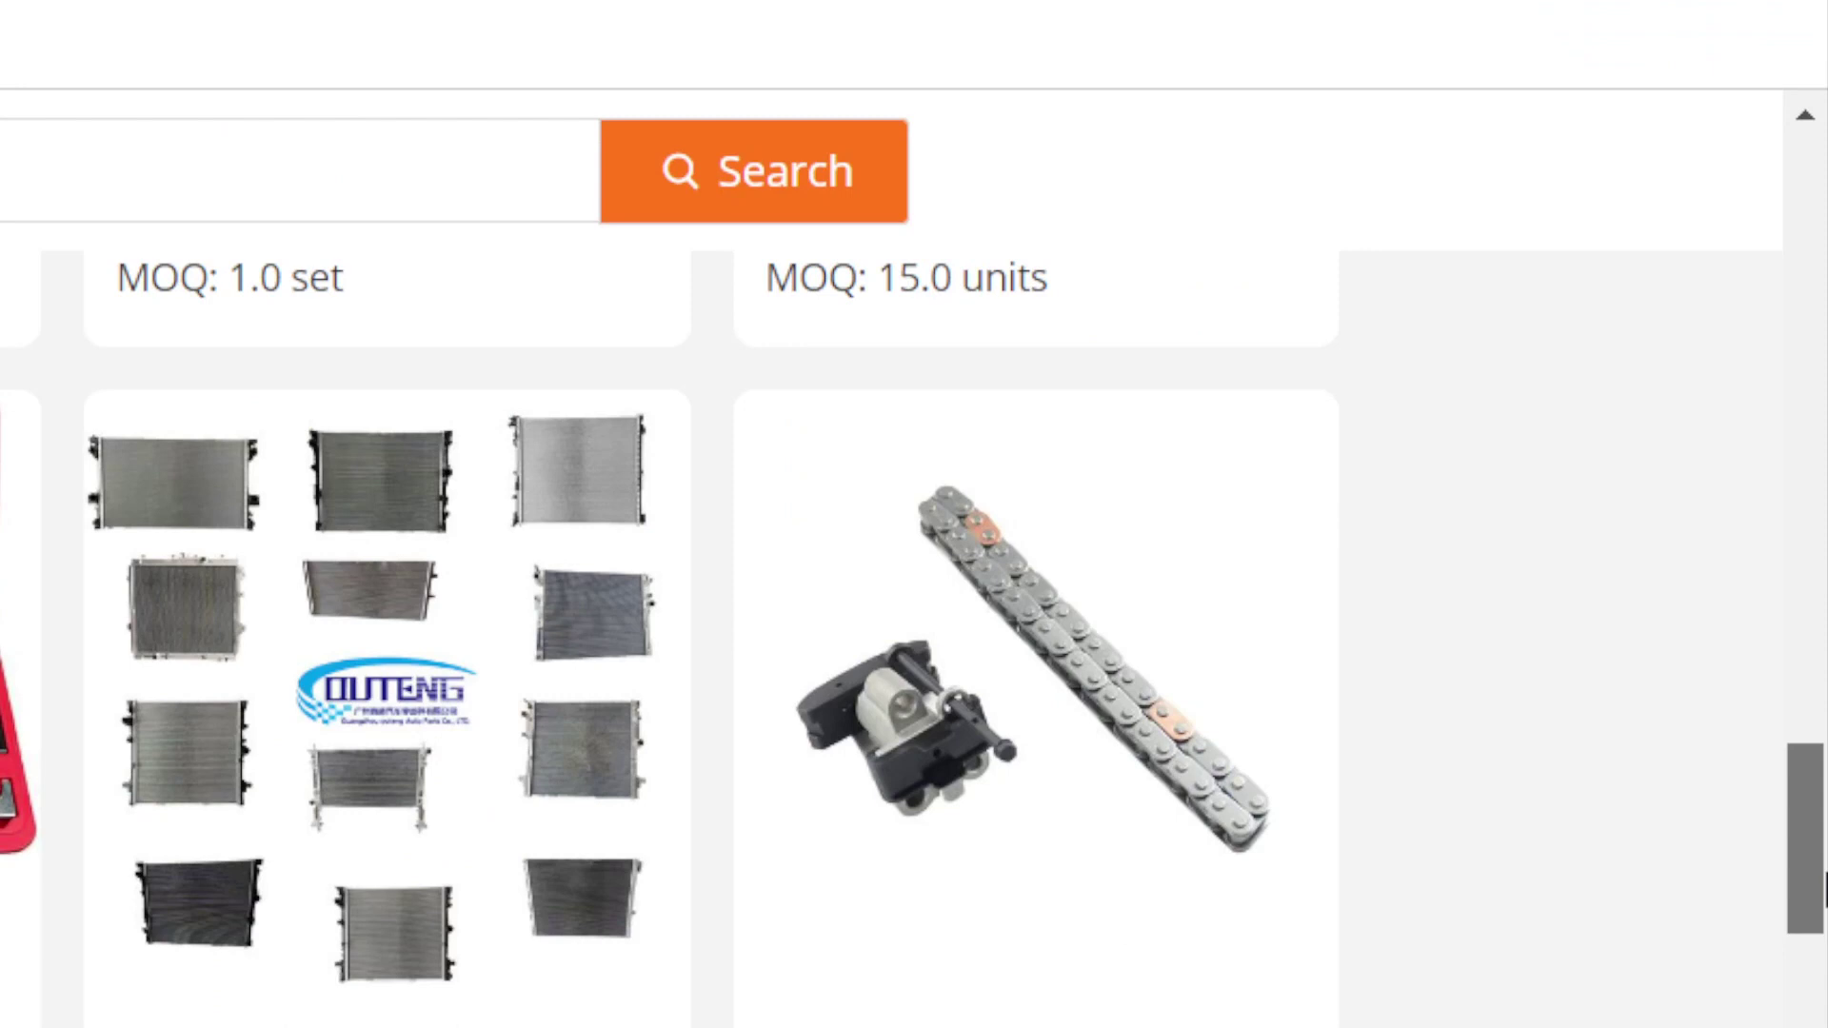
drag(1824, 890, 1824, 1013)
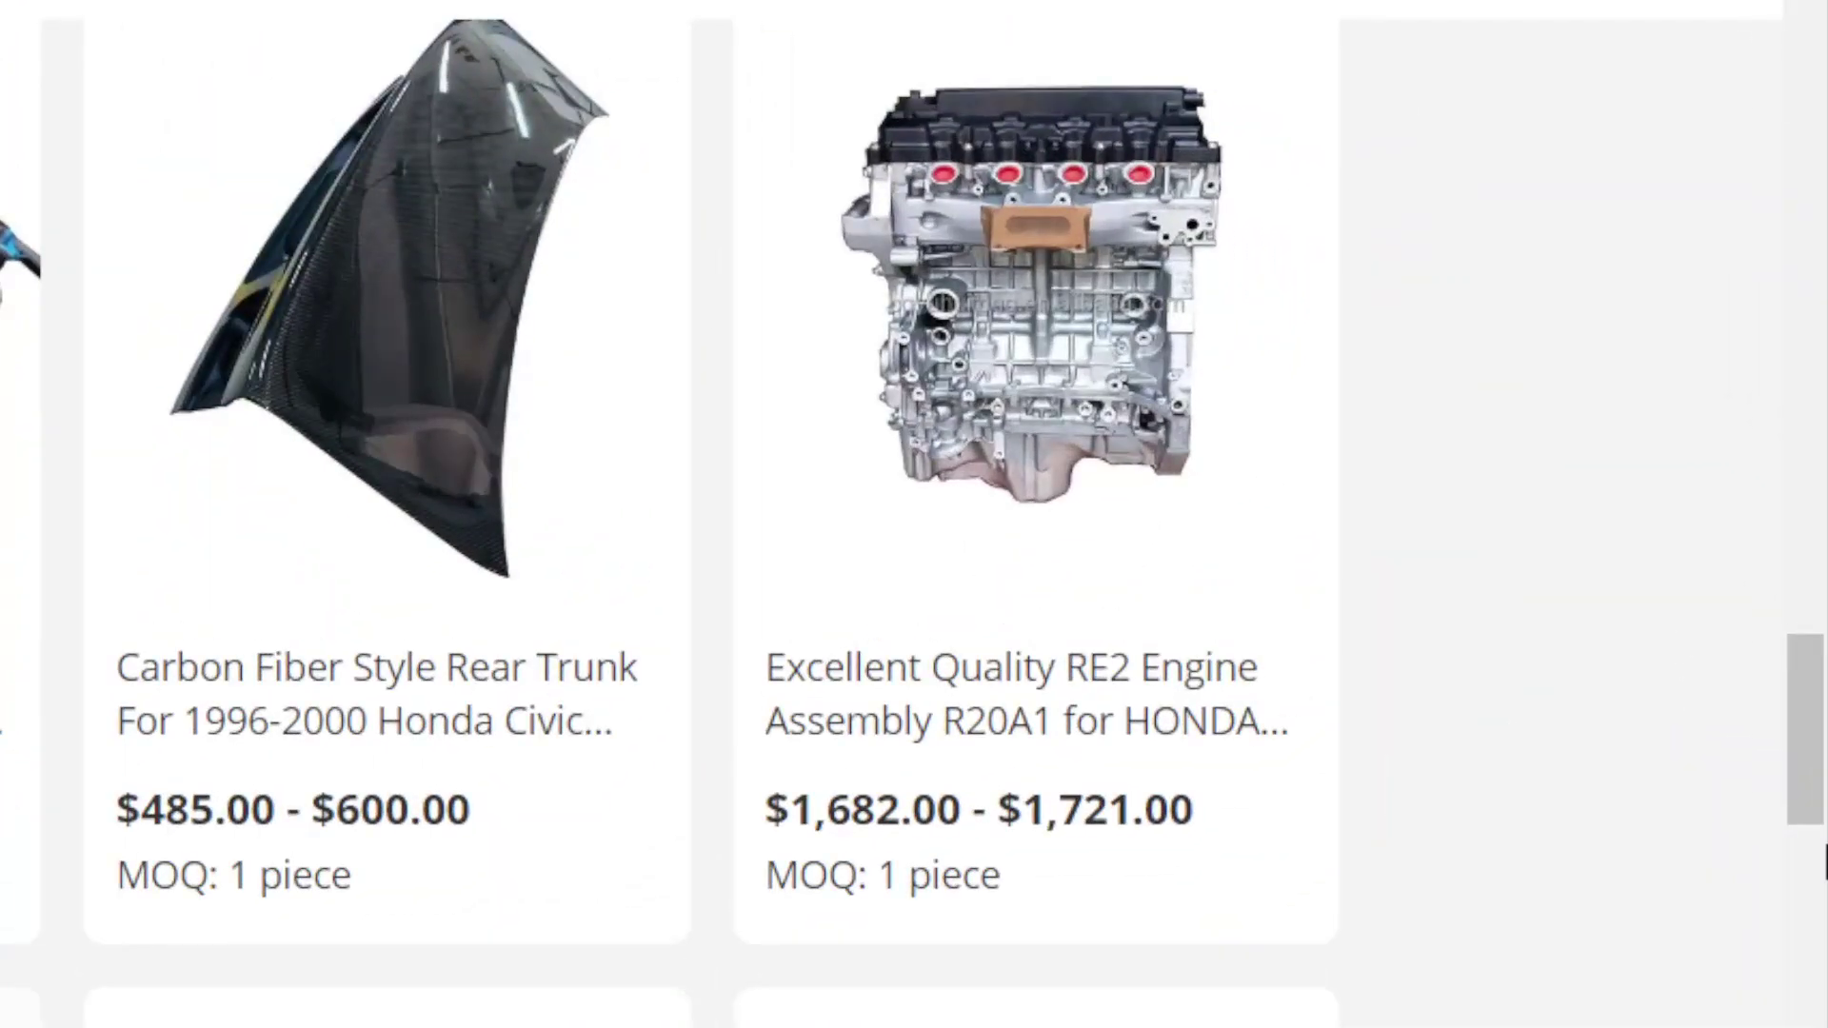
drag(1825, 862, 1825, 928)
drag(1825, 640, 1825, 899)
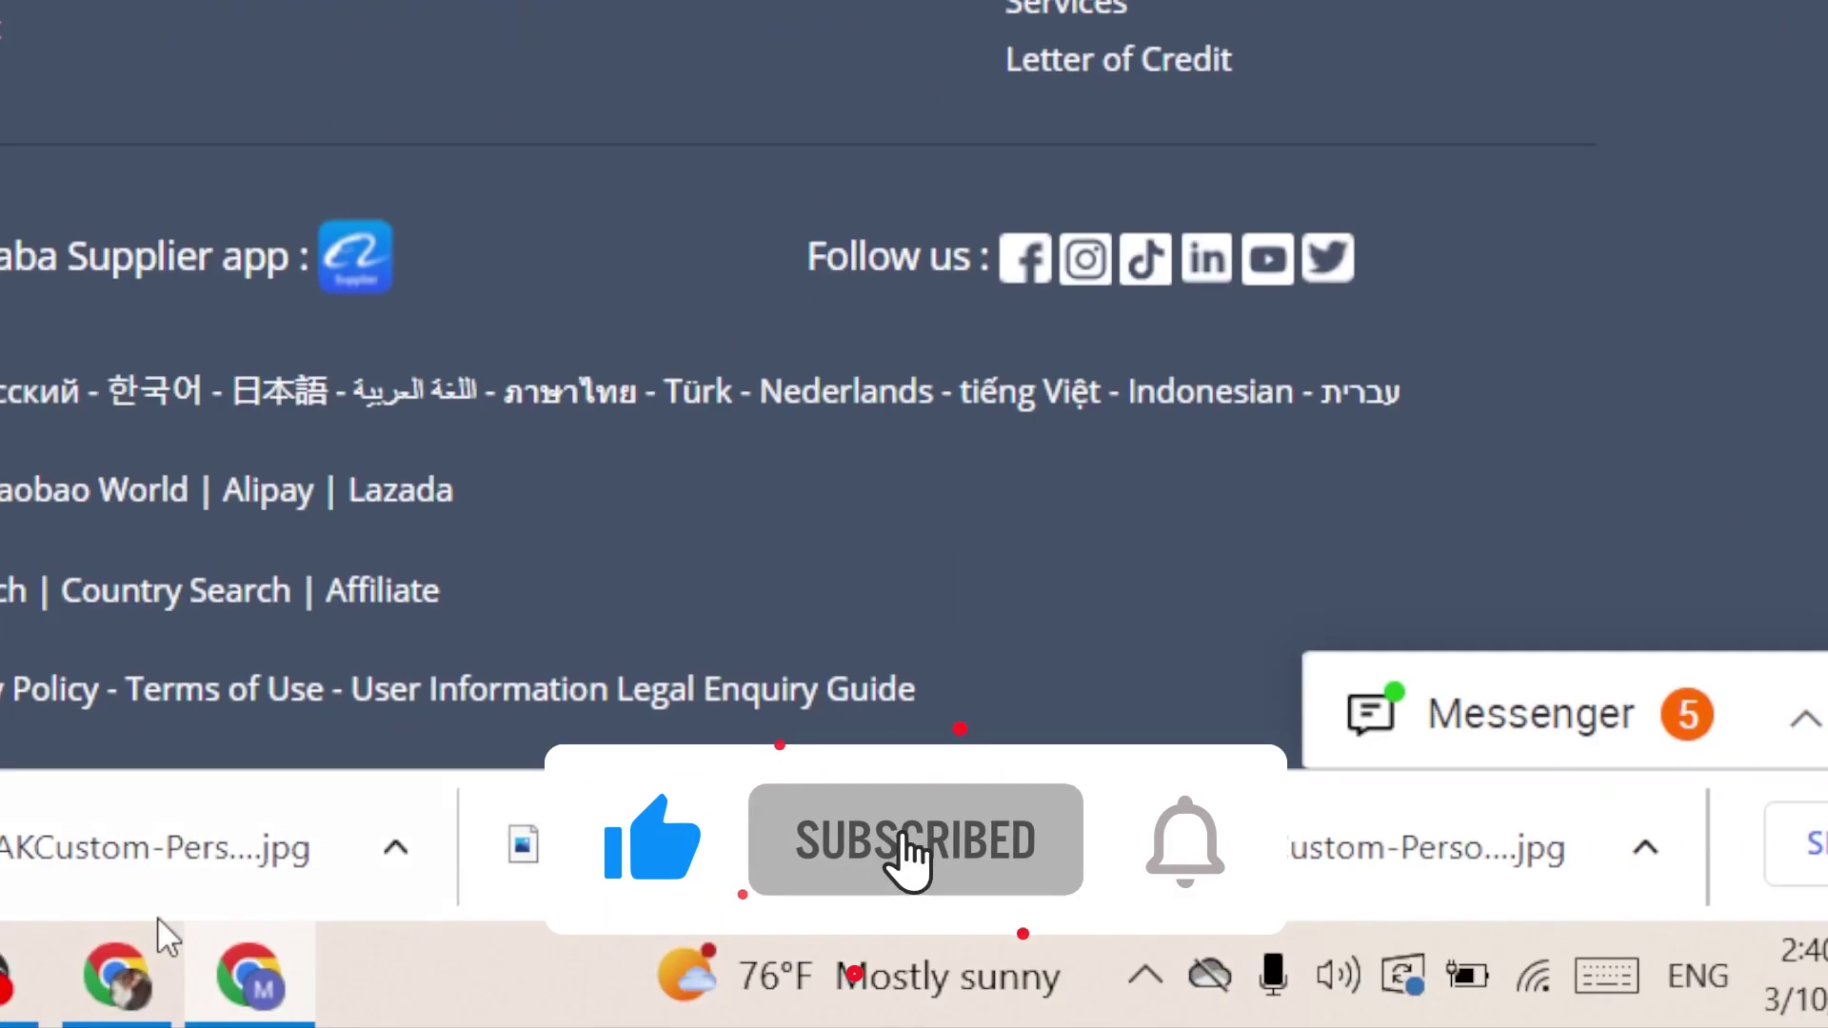
mouse_move(157, 1004)
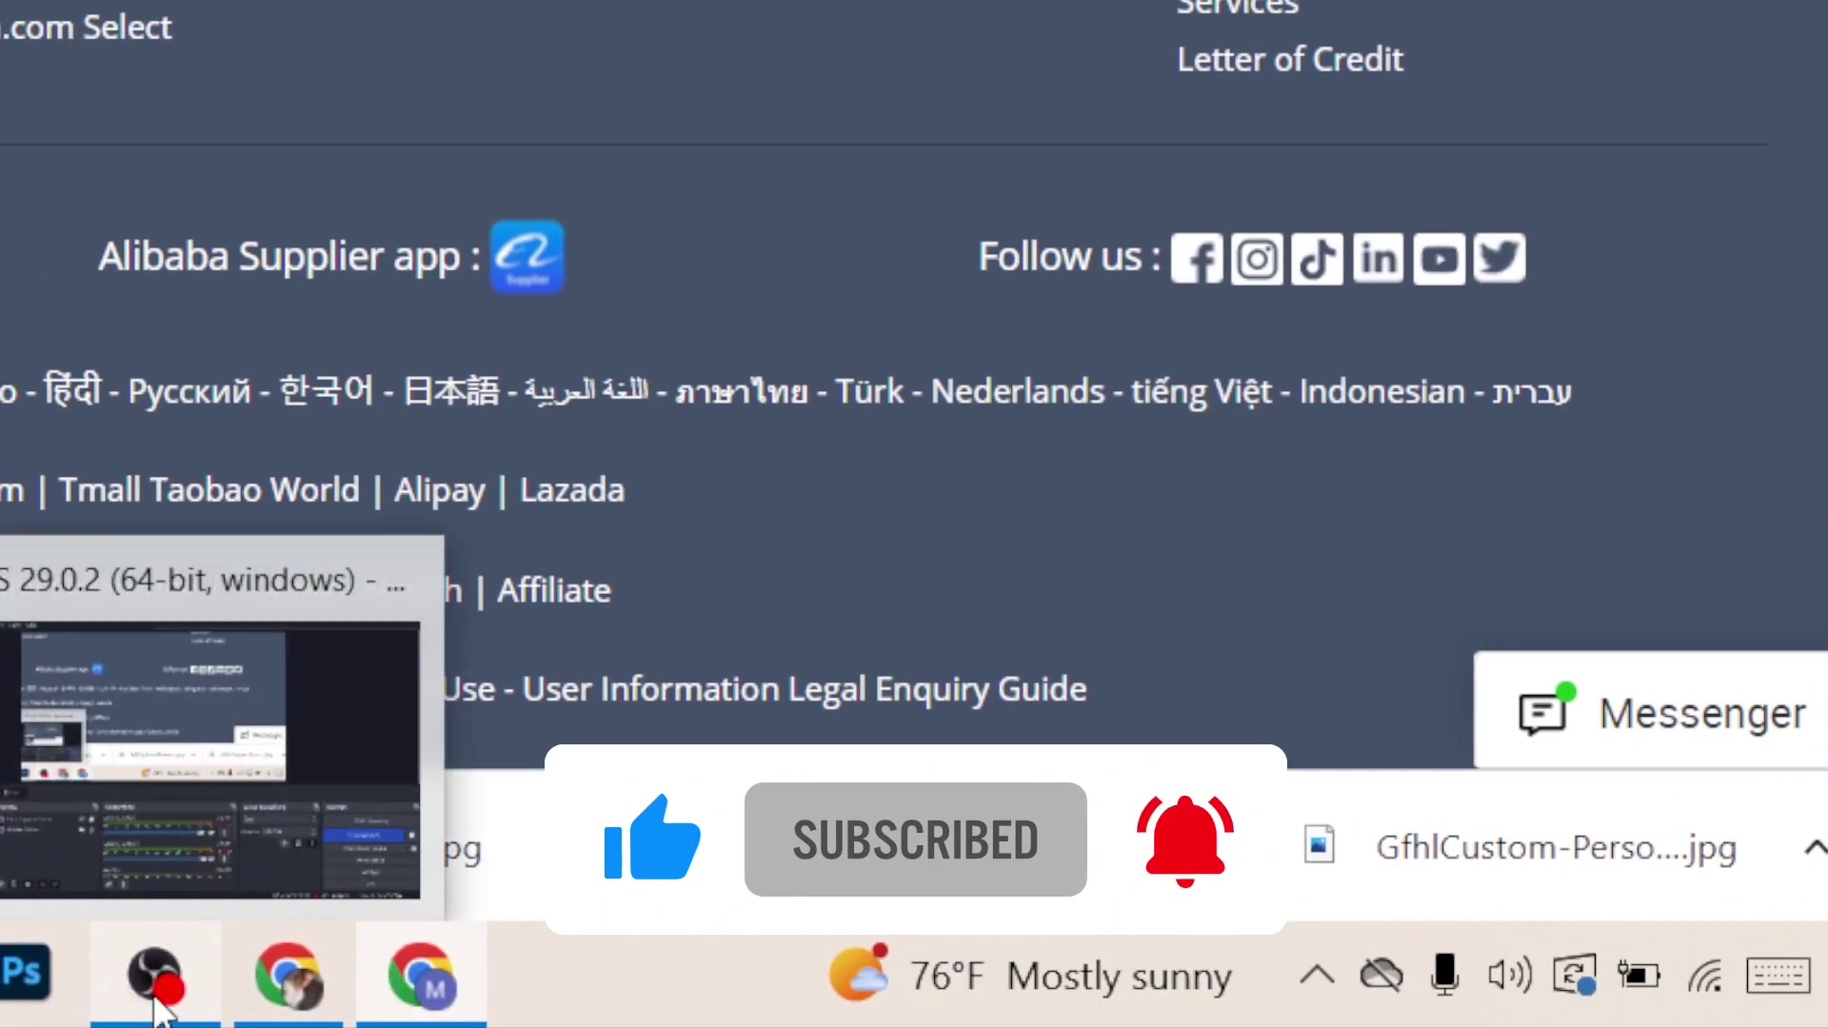